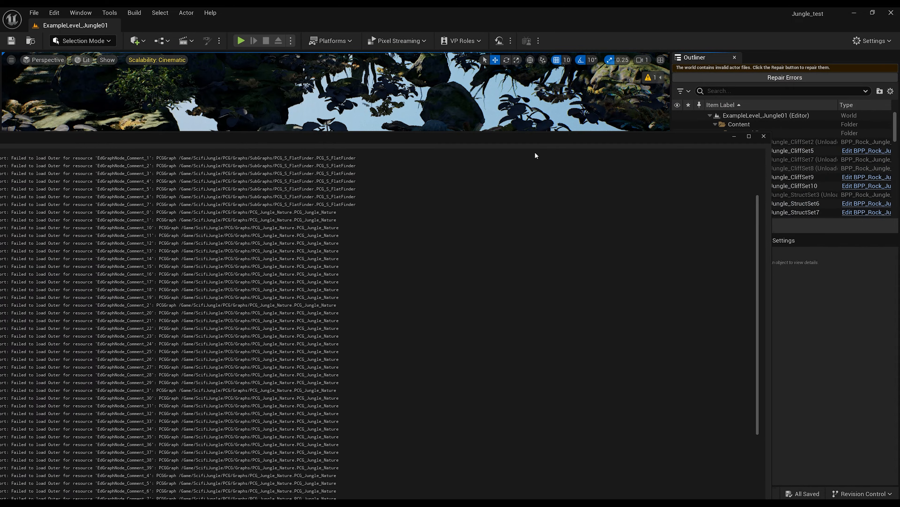
Step: Close the message log and look around the jungle level's trees, water and floating rocks
left_click(763, 136)
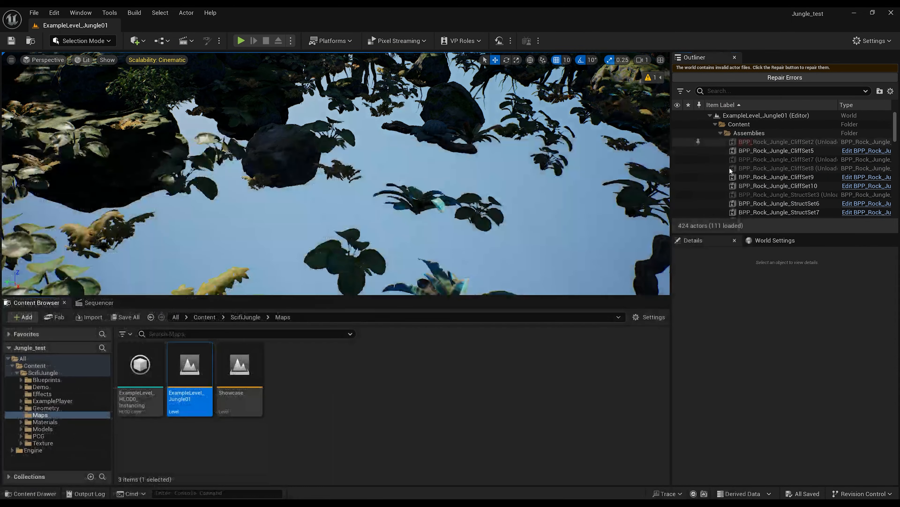
right_click_drag(450, 264, 448, 195)
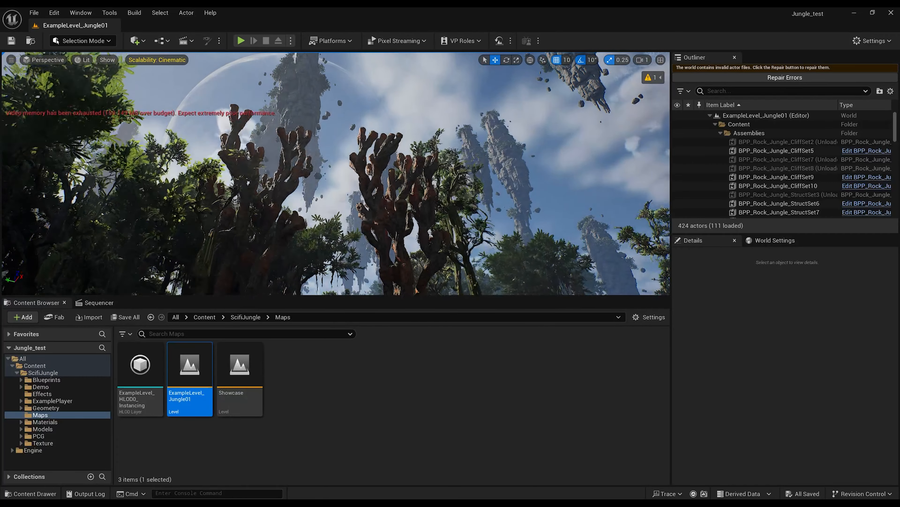
right_click_drag(448, 195, 540, 210)
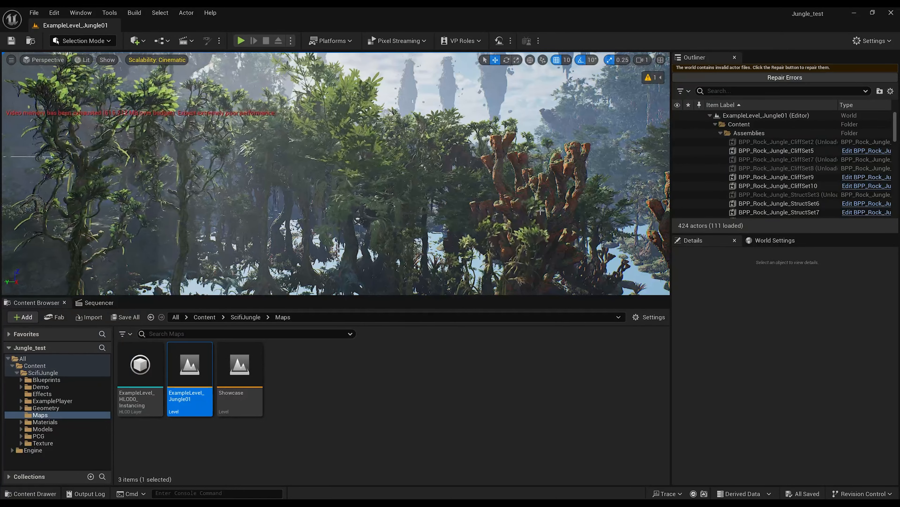
right_click_drag(540, 210, 603, 170)
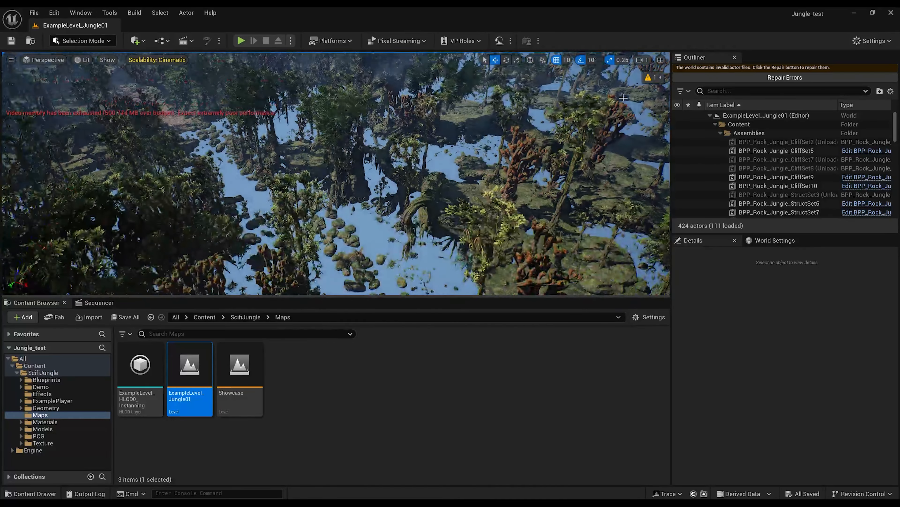
Step: Raise the viewport camera speed to 3 and fine-tune it to 2.4
left_click(641, 60)
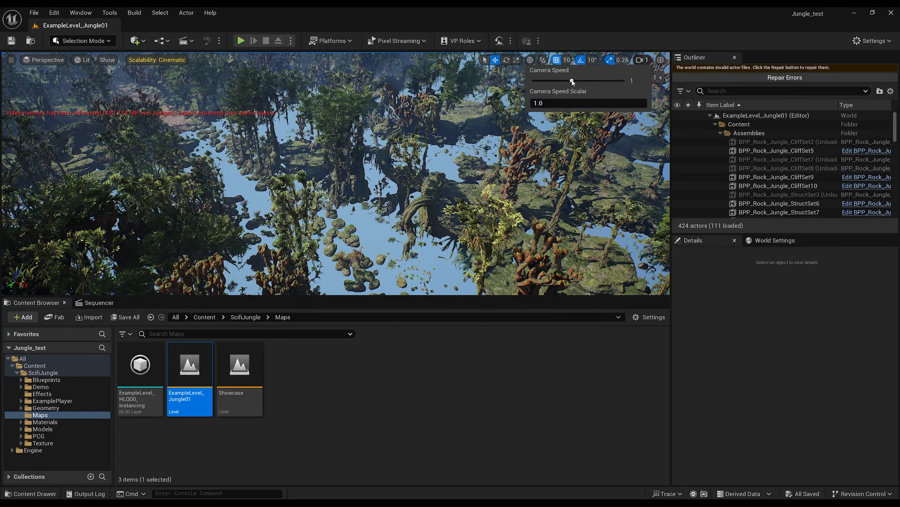
left_click_drag(578, 81, 588, 80)
right_click(485, 195)
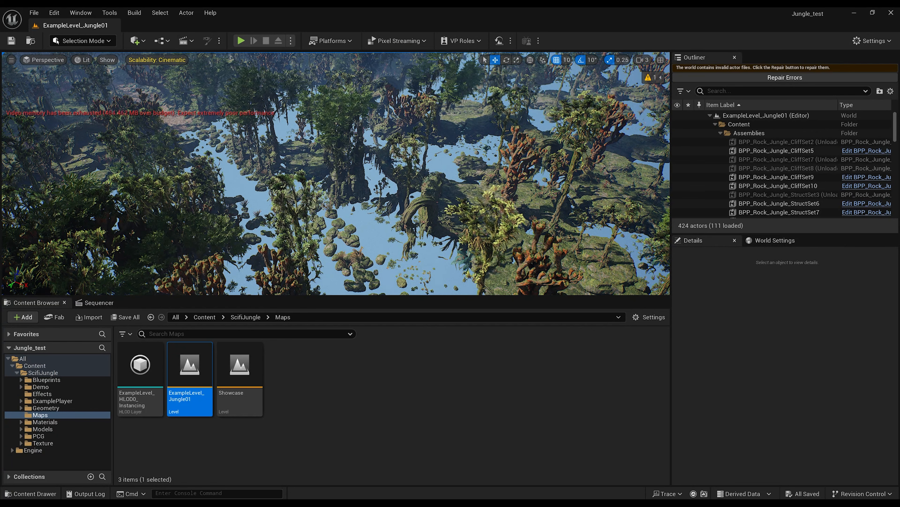
scroll(486, 195, "down", 3)
scroll(485, 195, "up", 3)
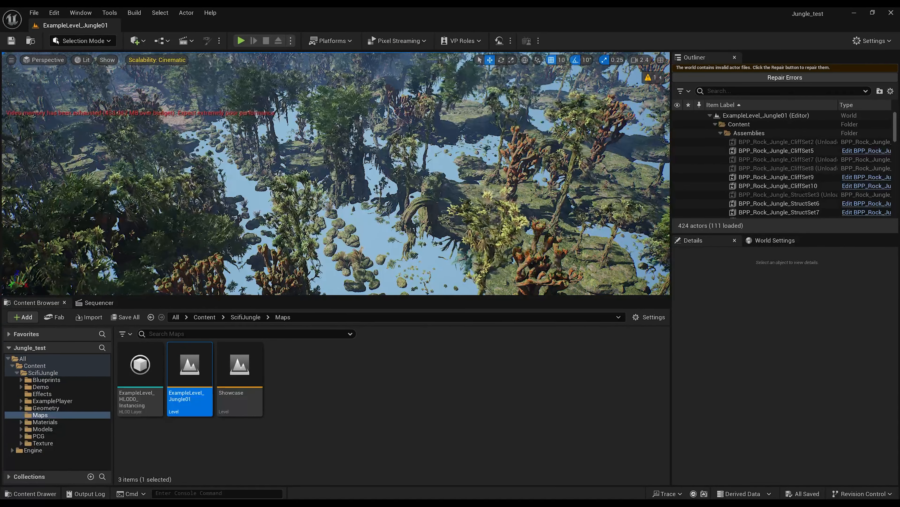
Step: Fly through the jungle level to examine the forest, the hanging rock islands and the sky
right_click_drag(486, 195, 485, 117)
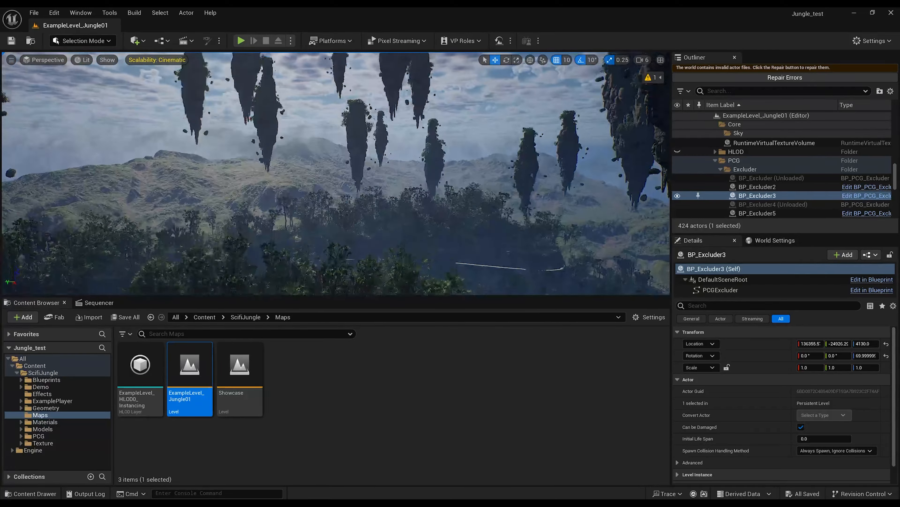
key("q")
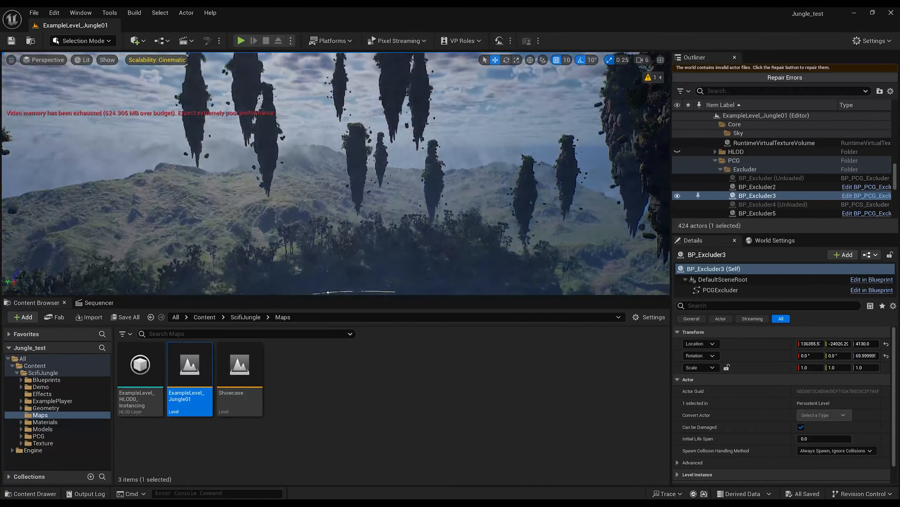
key("w")
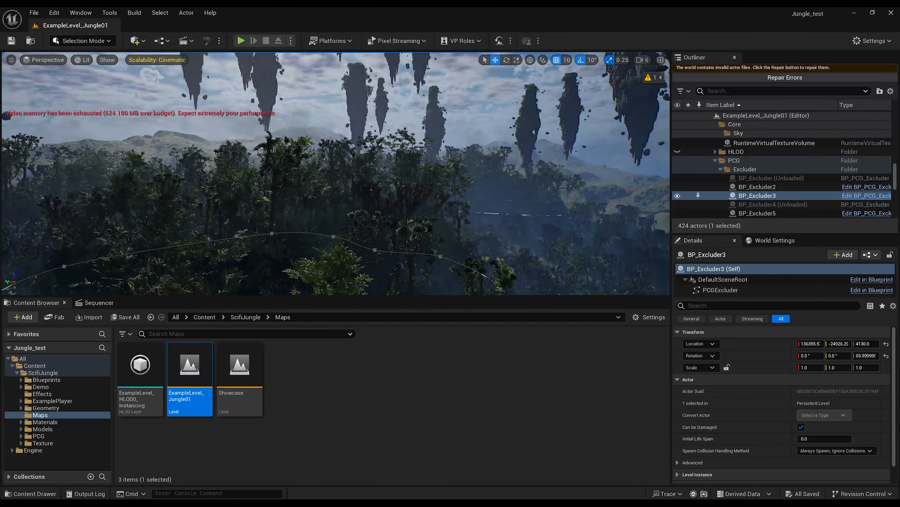
key("e")
key("w")
right_click_drag(335, 173, 431, 177)
key("w")
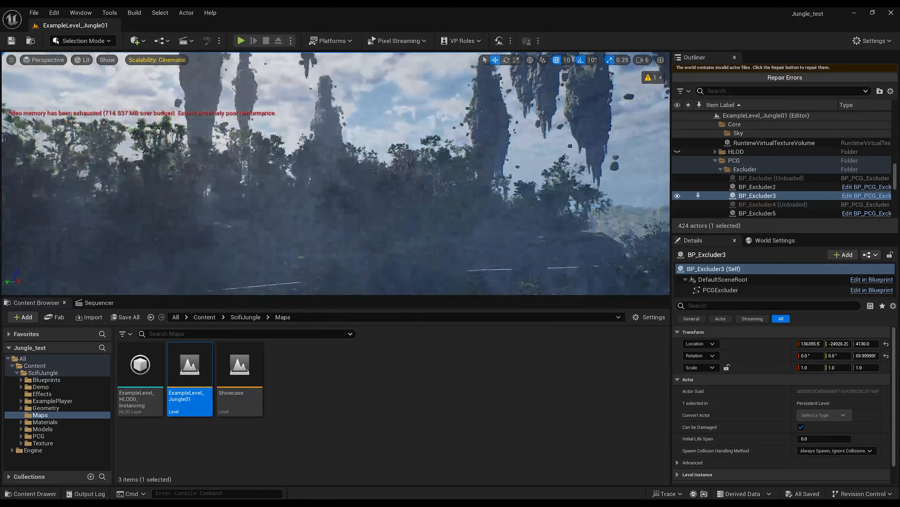
key("q")
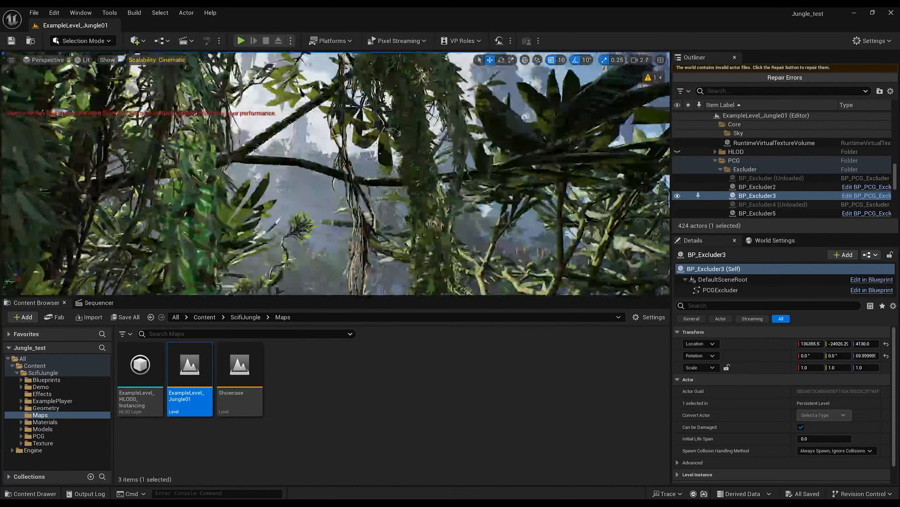
key("w")
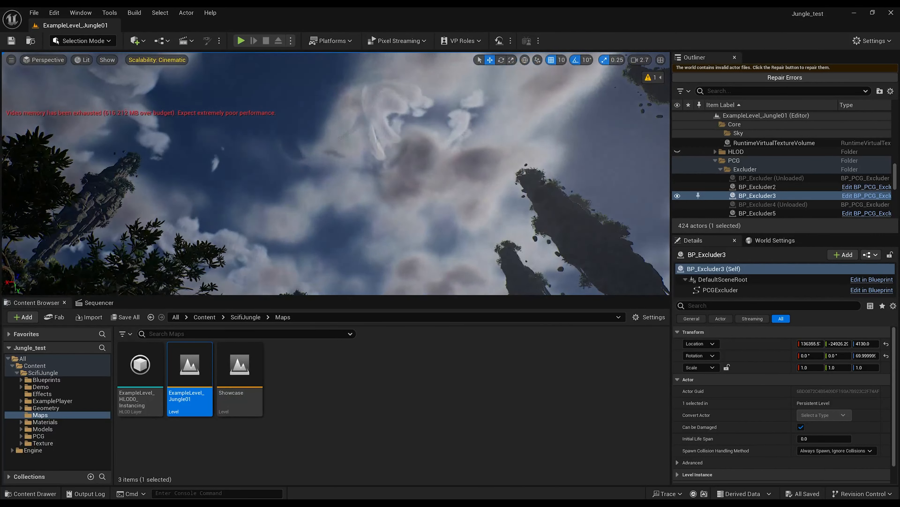
right_click_drag(336, 173, 319, 82)
right_click_drag(336, 173, 418, 213)
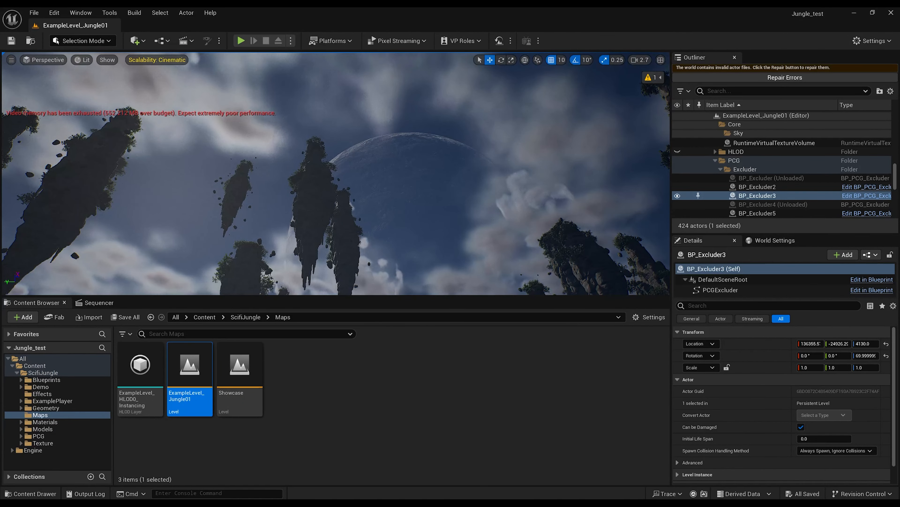
Step: Select the large planet BP_SpacePlanetB in the sky and move it downward along its vertical axis
left_click(364, 200)
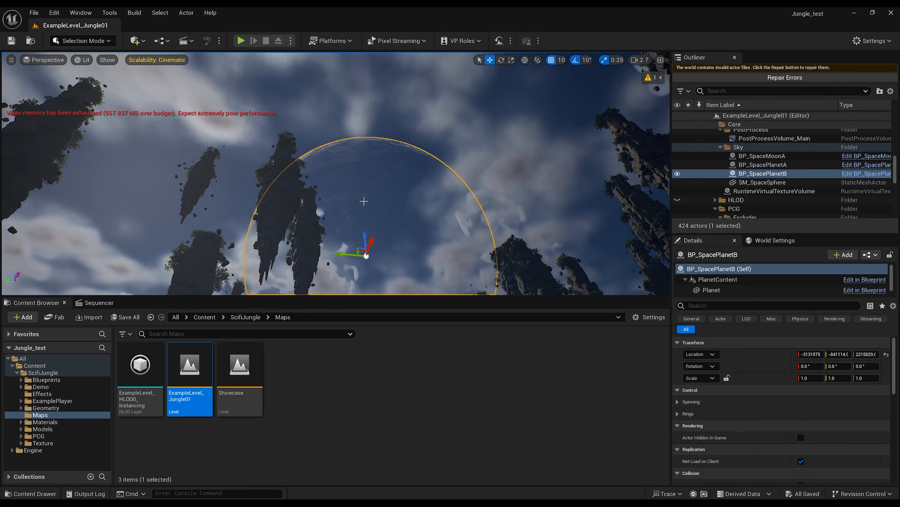
right_click_drag(364, 201, 354, 262)
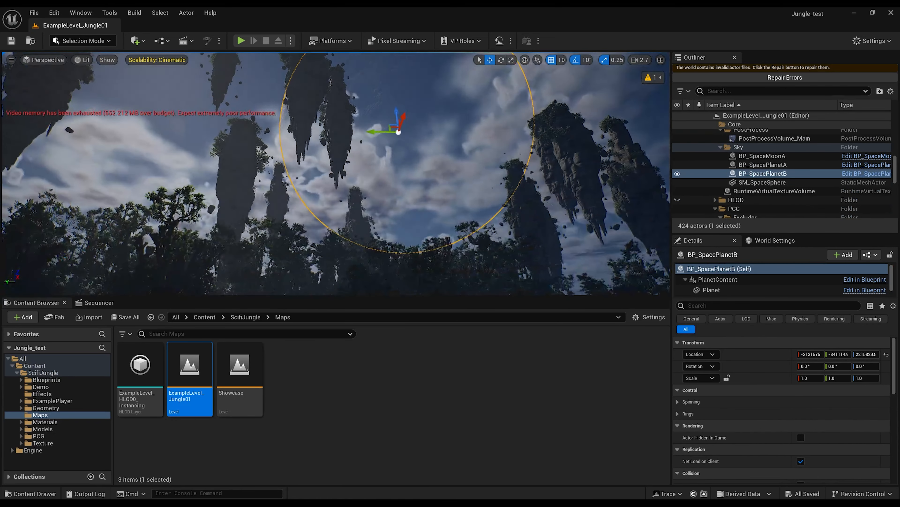
left_click_drag(395, 117, 400, 155)
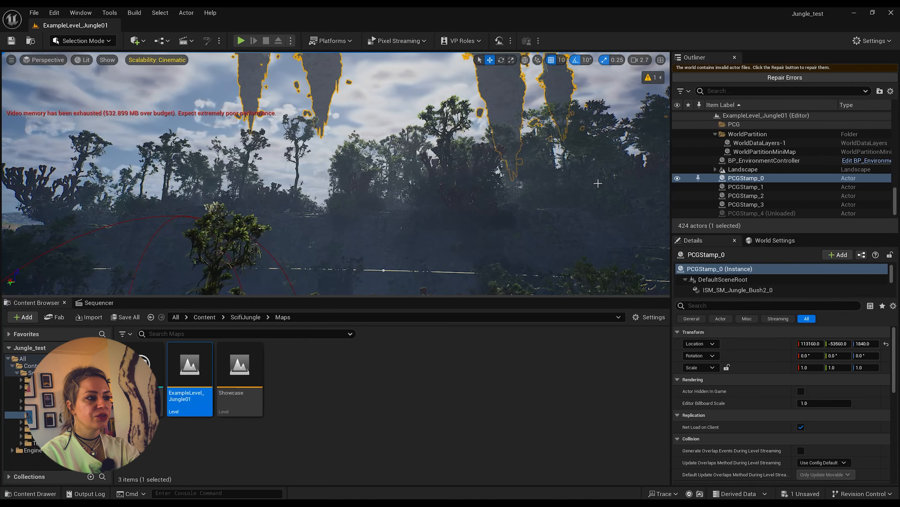
Step: Search the project's plugins for "clo" and enable the CLO/Marvelous Designer LiveSync plugin
mouse_move(335, 173)
right_mouse_down()
mouse_move(275, 174)
mouse_move(279, 190)
mouse_move(309, 189)
mouse_move(343, 174)
right_mouse_up()
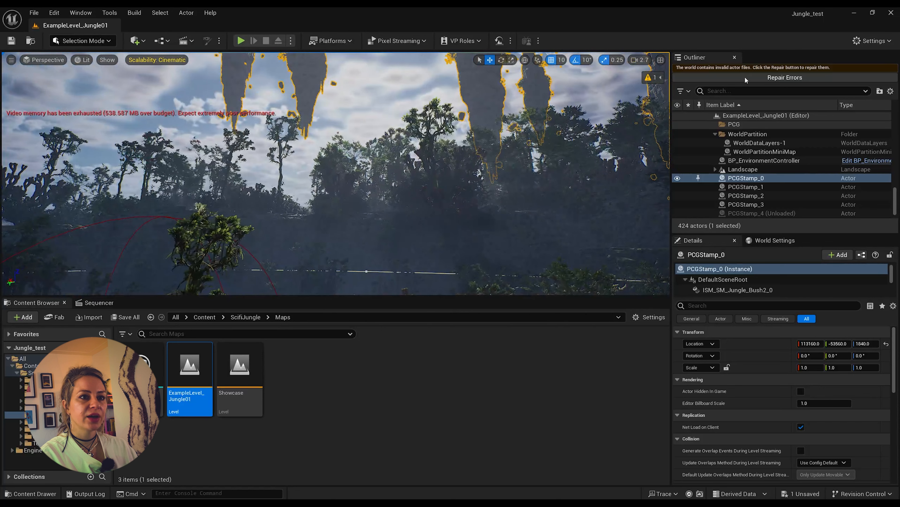
left_click(874, 42)
left_click(837, 96)
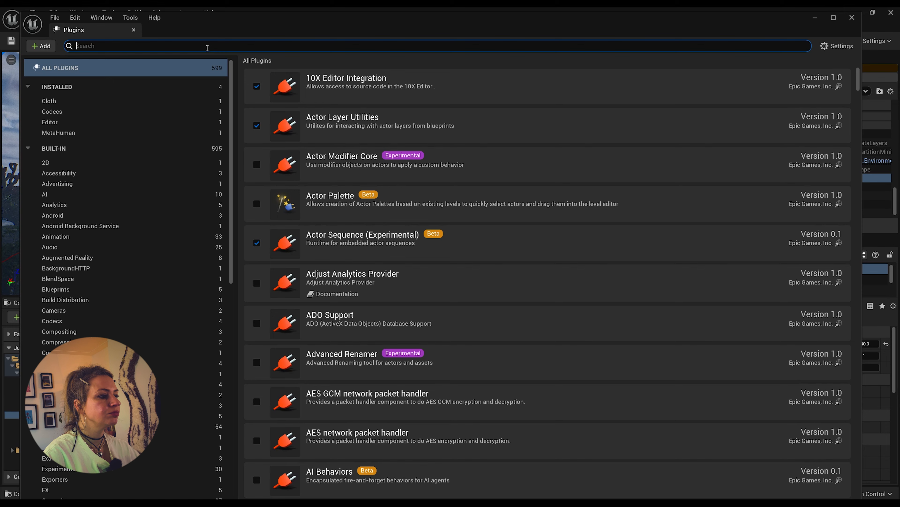
type("clo")
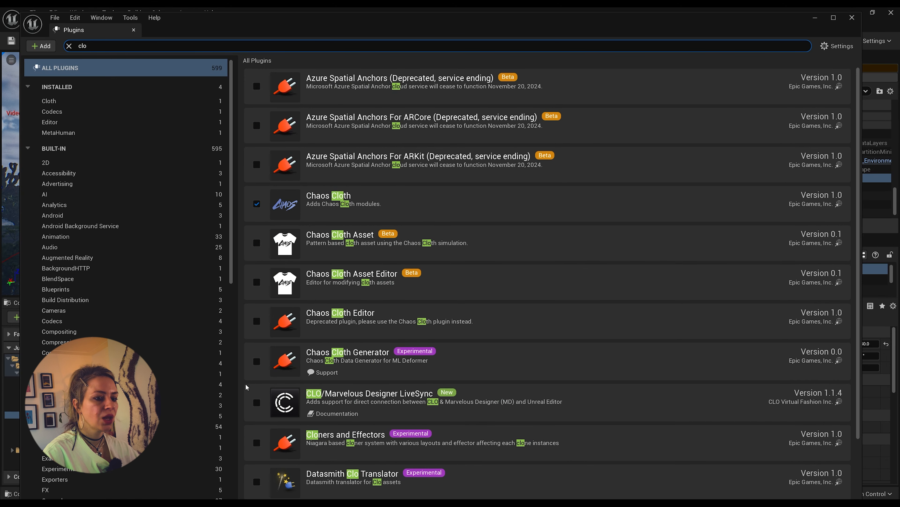
left_click(257, 402)
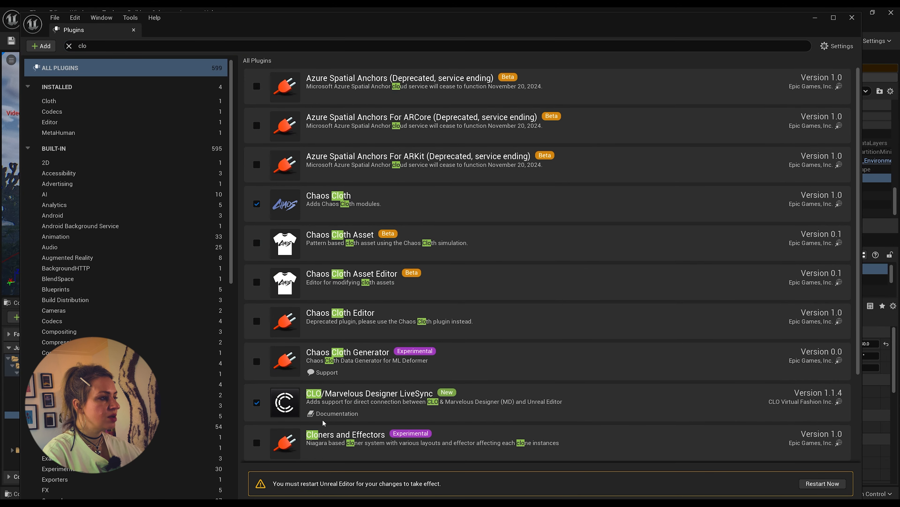
Step: Search the plugins for "substa" and enable the Substance in UE5 plugin
left_click(118, 44)
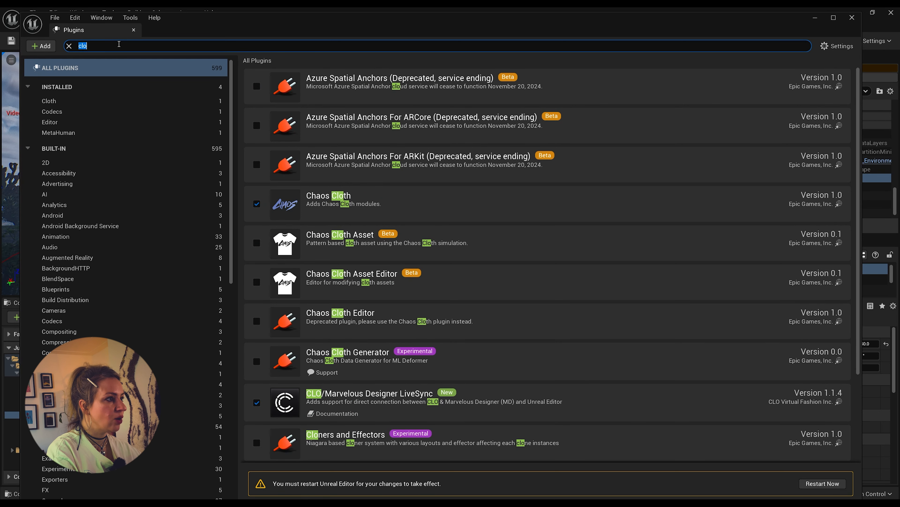
type("substa")
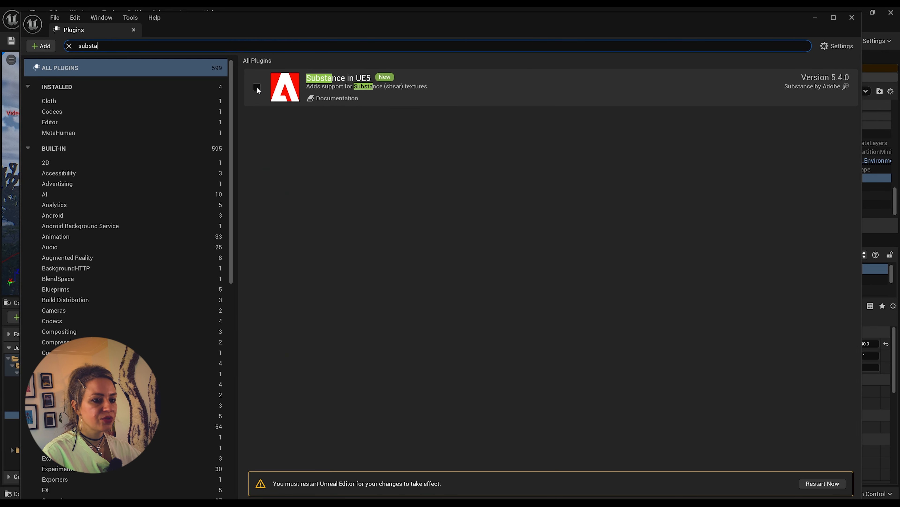
left_click(257, 88)
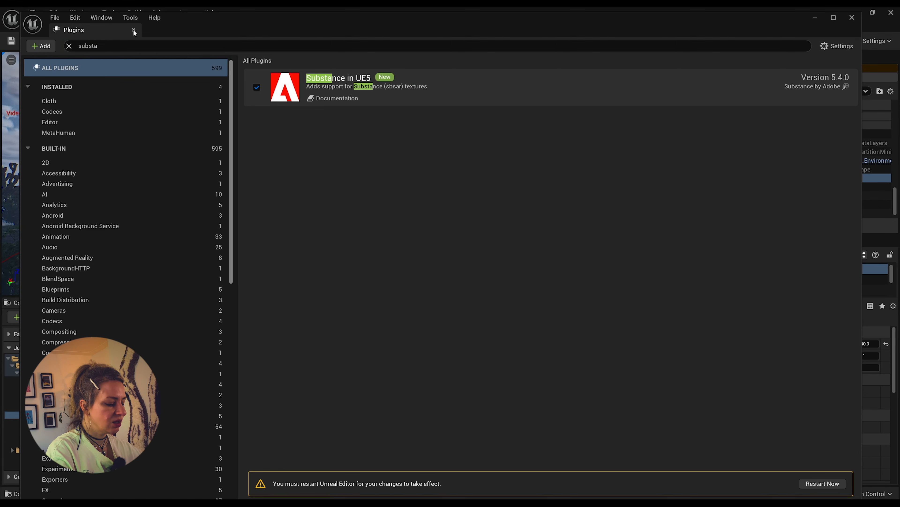
Step: Search the plugins for "movie render" to check whether Movie Render Queue is enabled
left_click(129, 47)
type("movie")
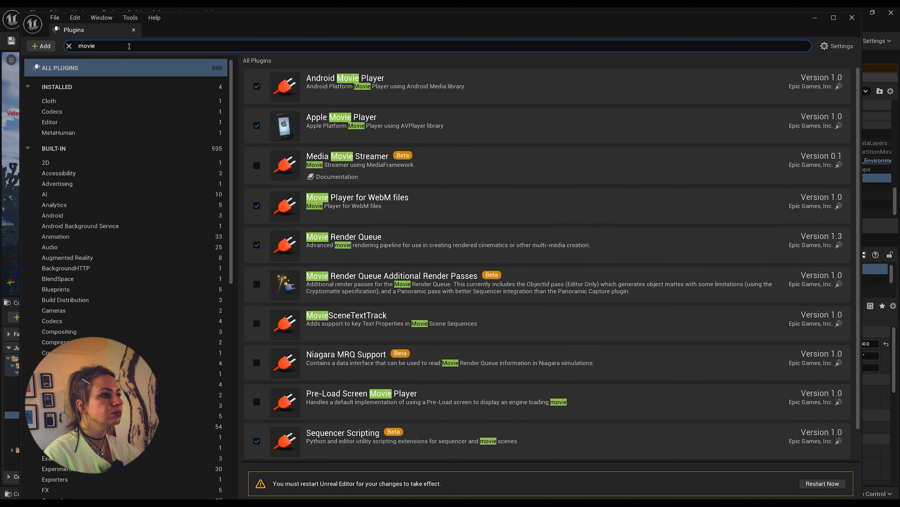
type(" render")
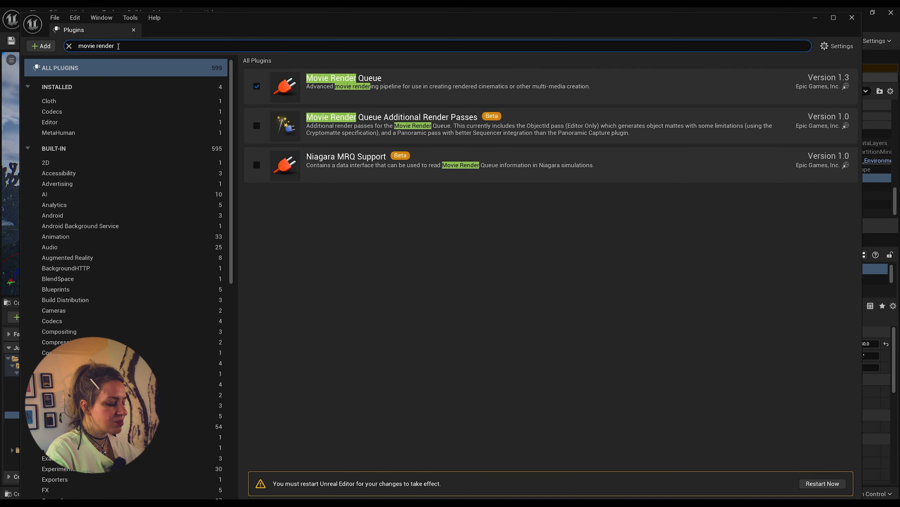
Step: Search the plugins for "pcg", close the plugin window and look over the forest in the level
left_click_drag(119, 46, 75, 45)
type("pc")
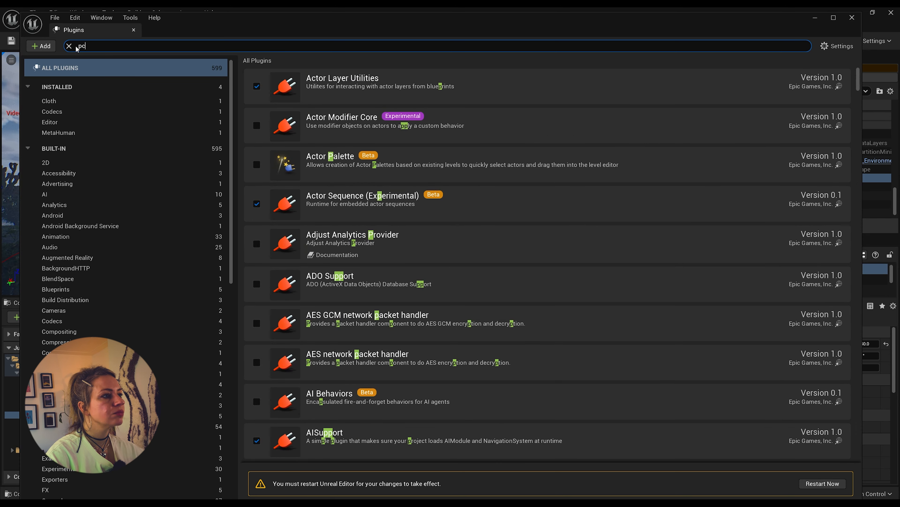
type("g")
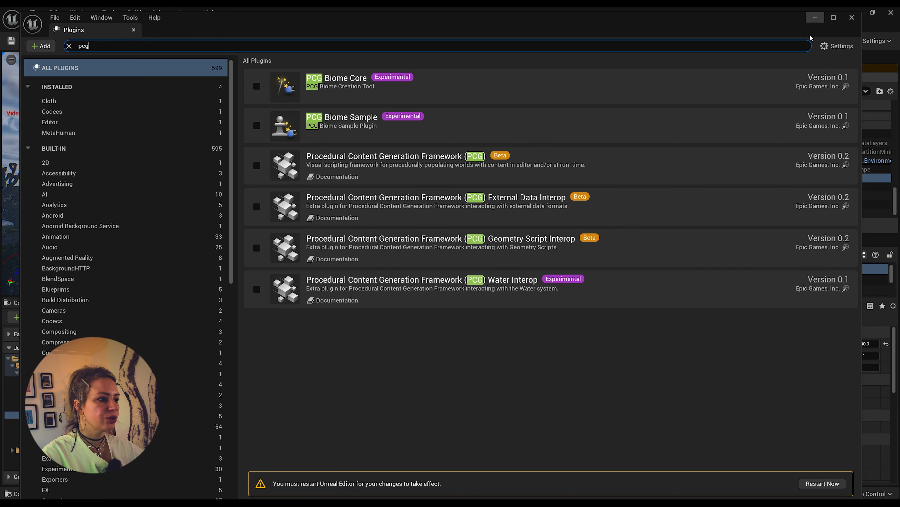
left_click(852, 17)
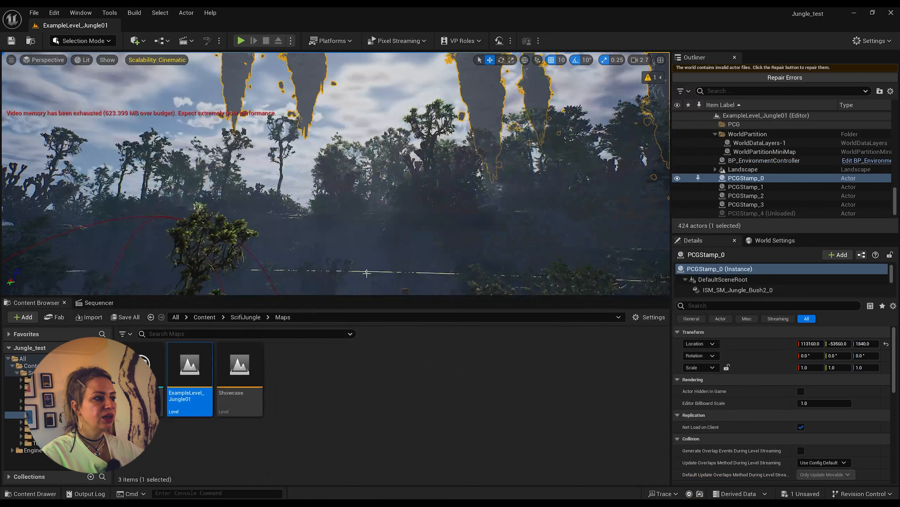
right_click_drag(396, 253, 379, 294)
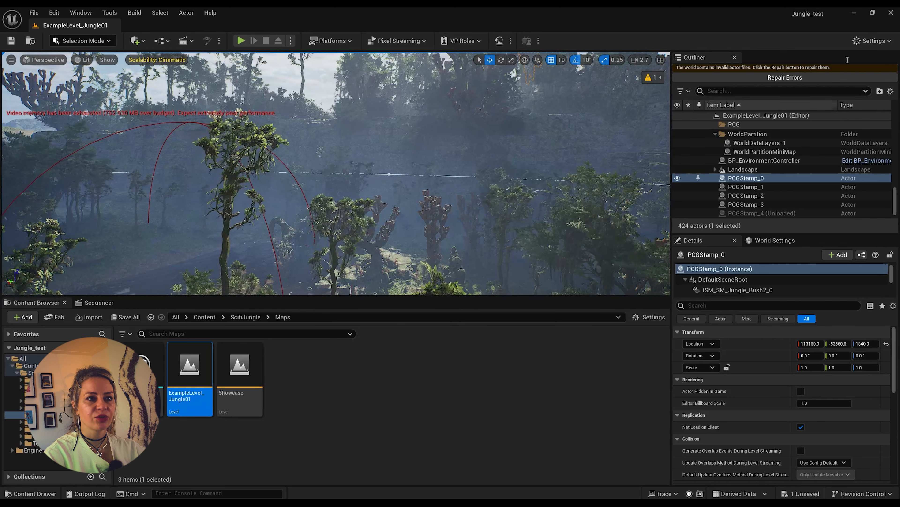
Step: Enable the beta Procedural Content Generation Framework (PCG) plugin and decline enabling its experimental Water Interop plugin
left_click(868, 42)
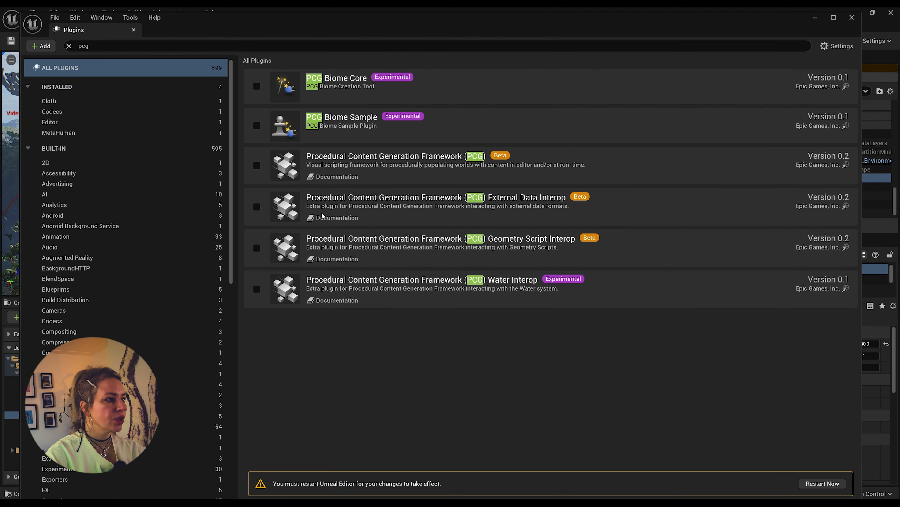
left_click(257, 166)
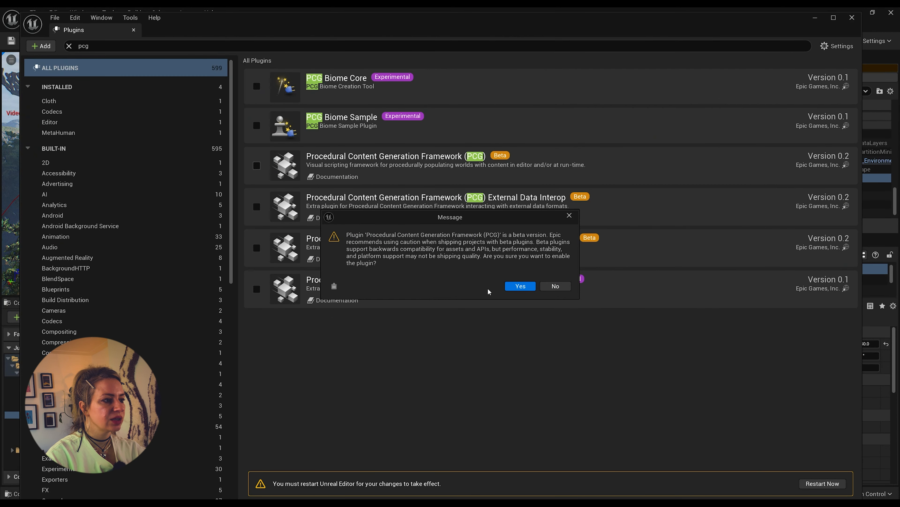
left_click(520, 286)
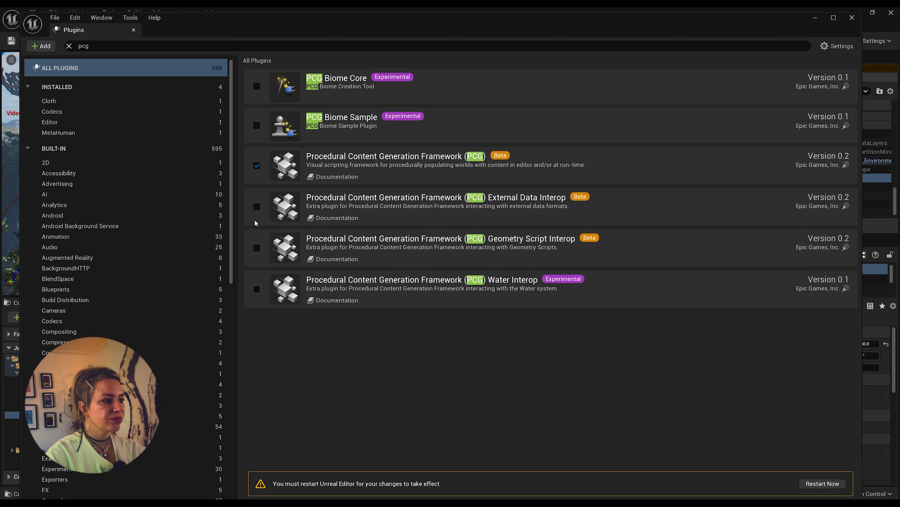
left_click(257, 290)
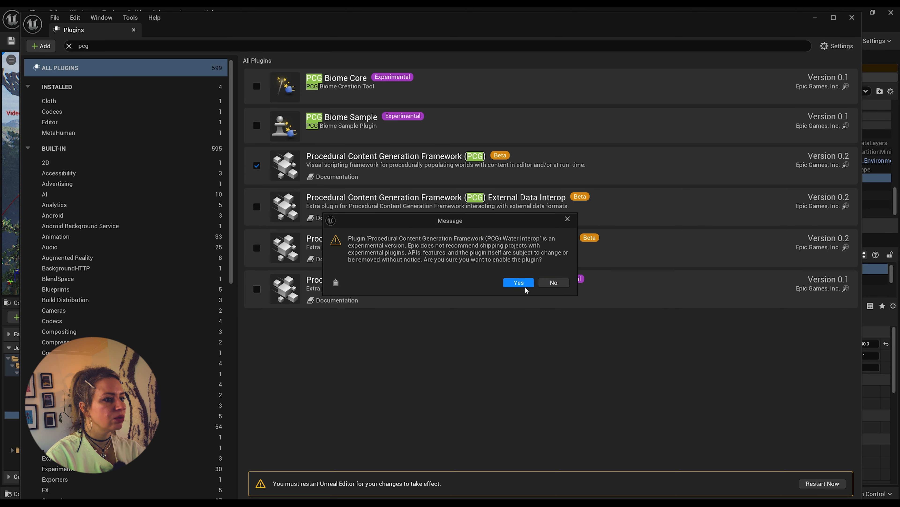
left_click(554, 283)
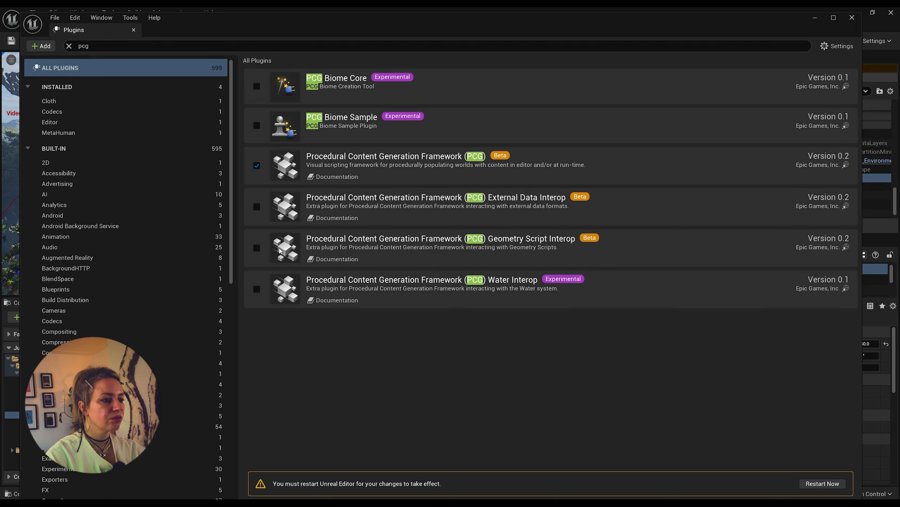
Step: Enable the beta PCG Geometry Script Interop plugin, accepting its beta warning, and close the plugin window
left_click(257, 247)
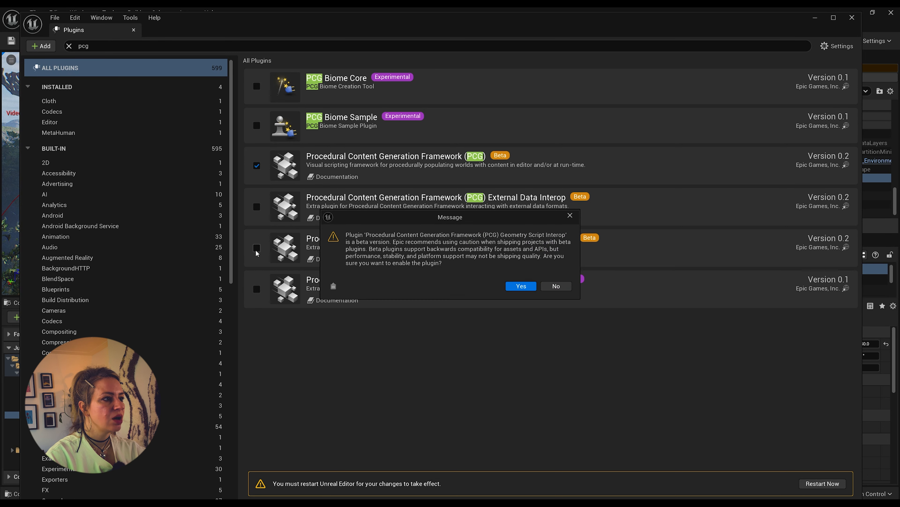
left_click(521, 286)
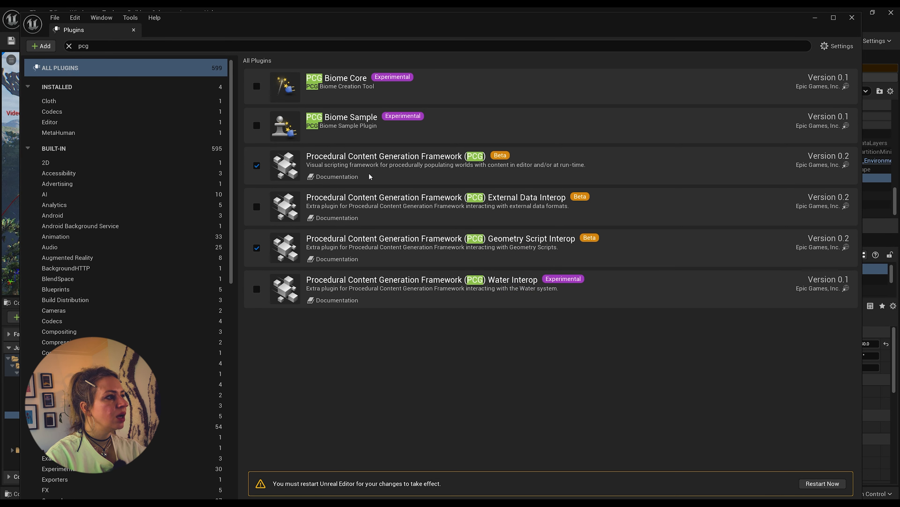
left_click(95, 48)
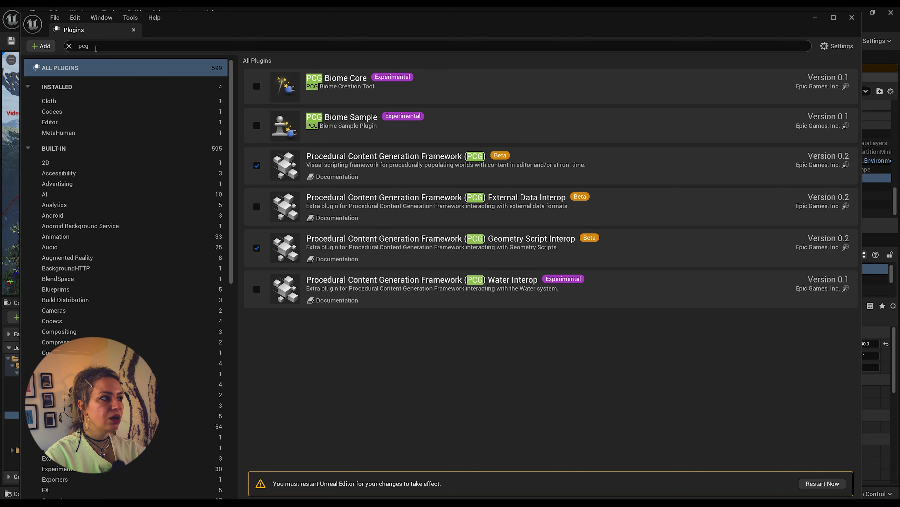
double_click(96, 48)
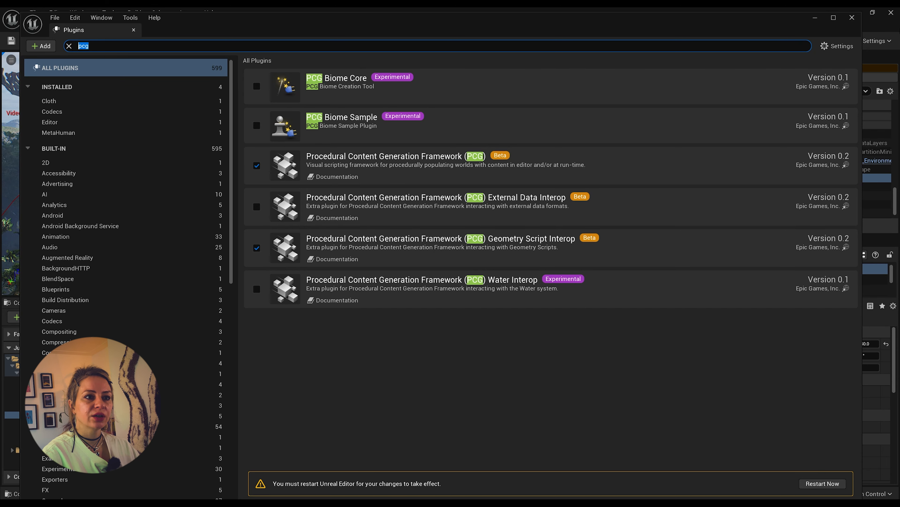
left_click(852, 18)
Step: Set the project's Default RHI for Windows to DirectX 11 and search the project settings for "transluc"
left_click(875, 42)
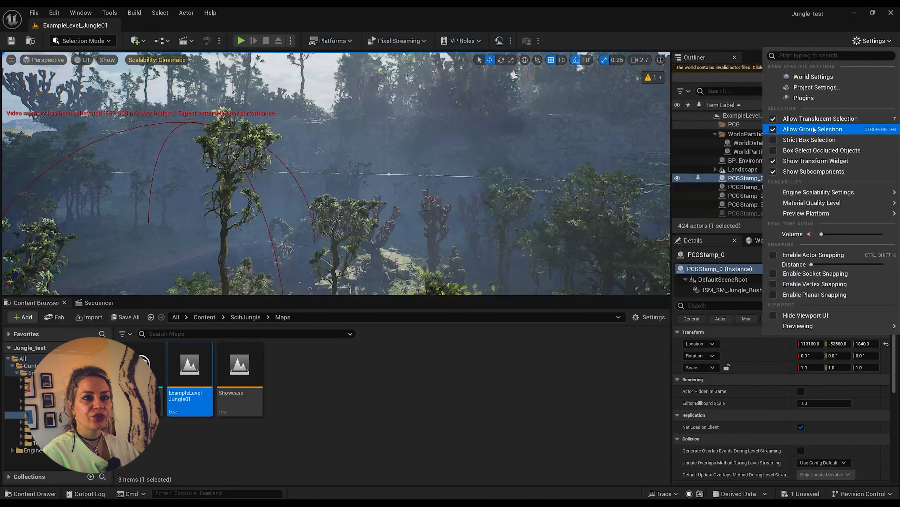
left_click(875, 40)
left_click(876, 42)
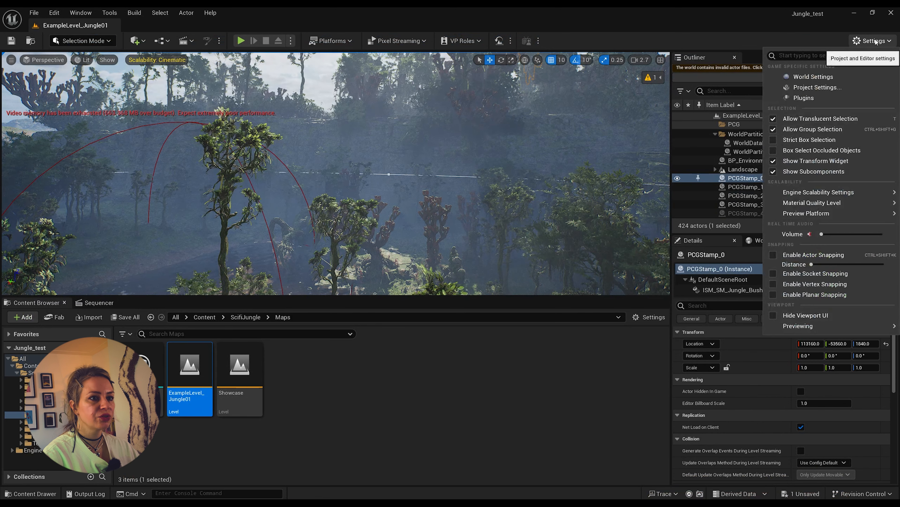
left_click(816, 87)
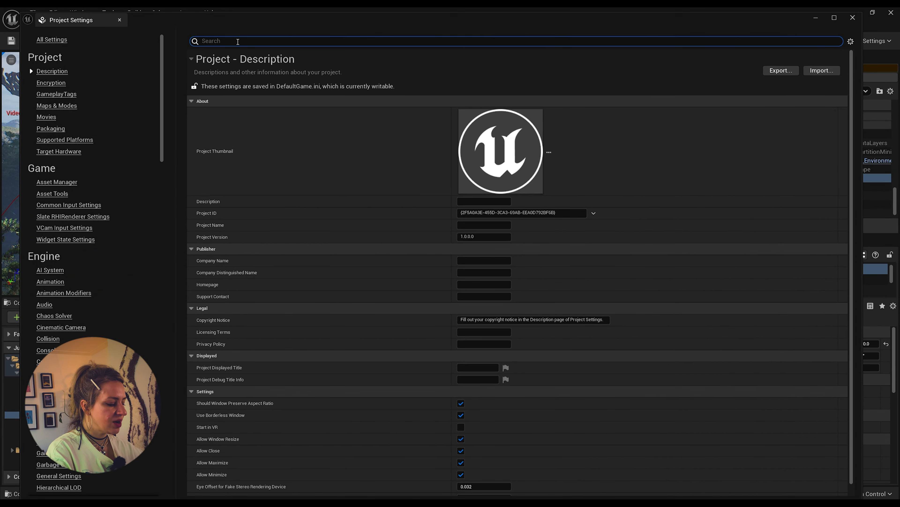
type("direct")
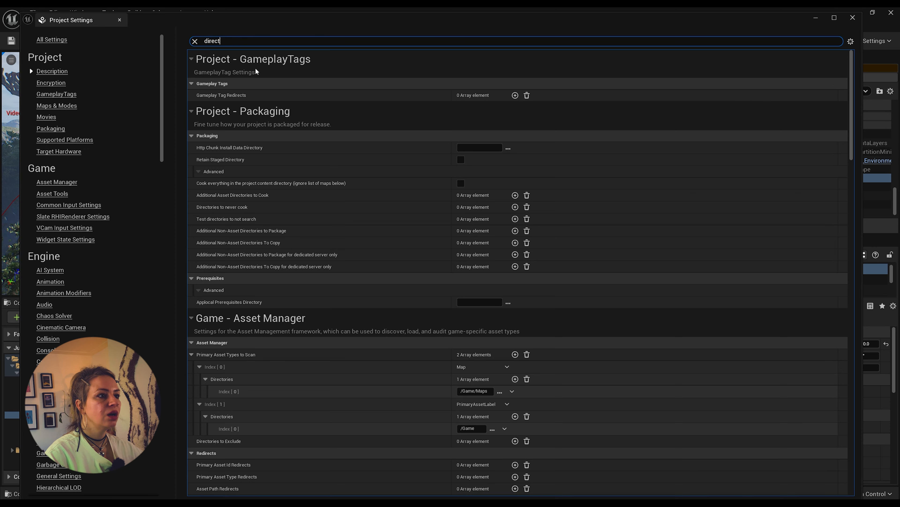
type("x")
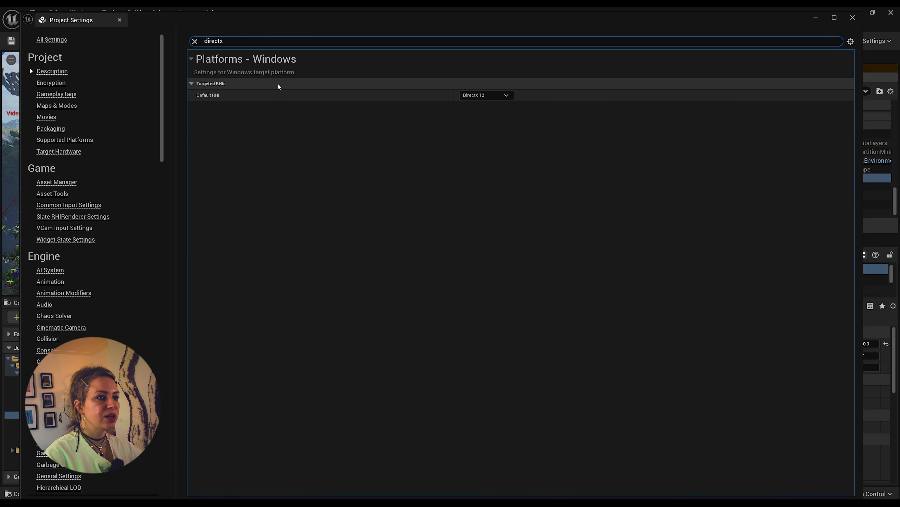
left_click(490, 95)
left_click(487, 117)
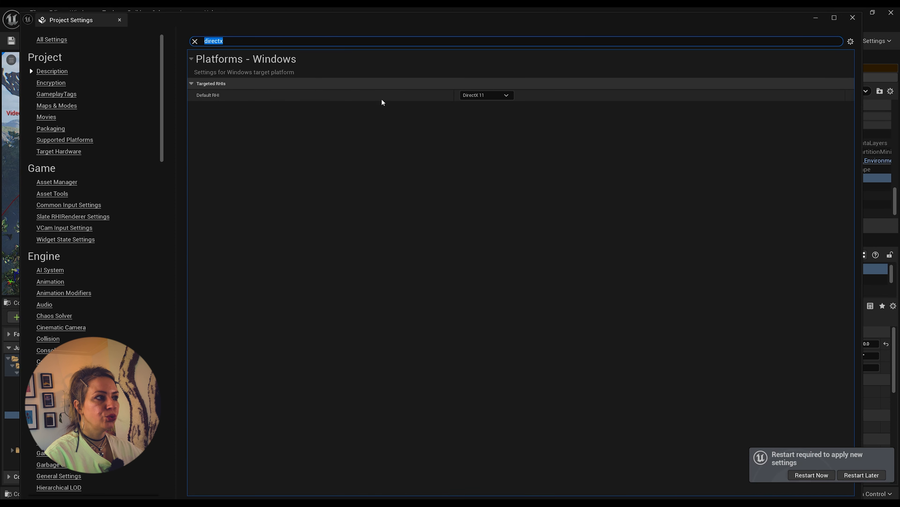
left_click(195, 41)
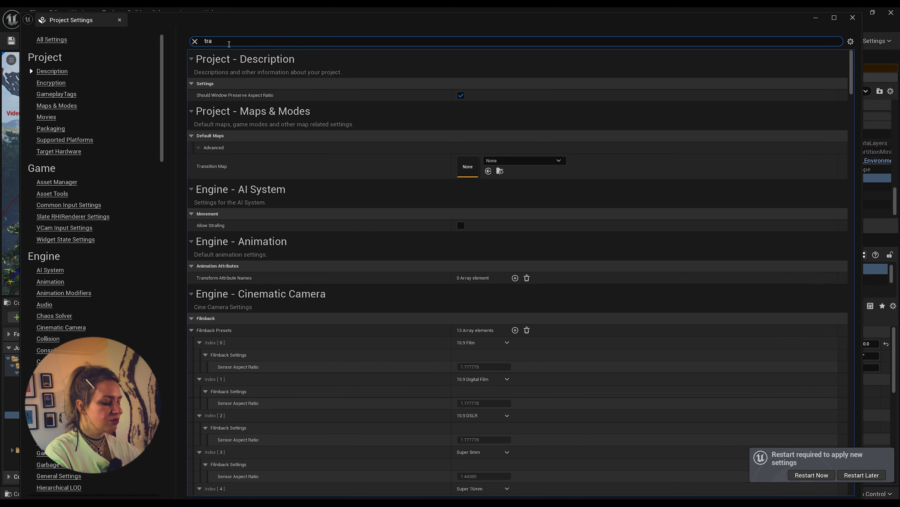
type("transluc")
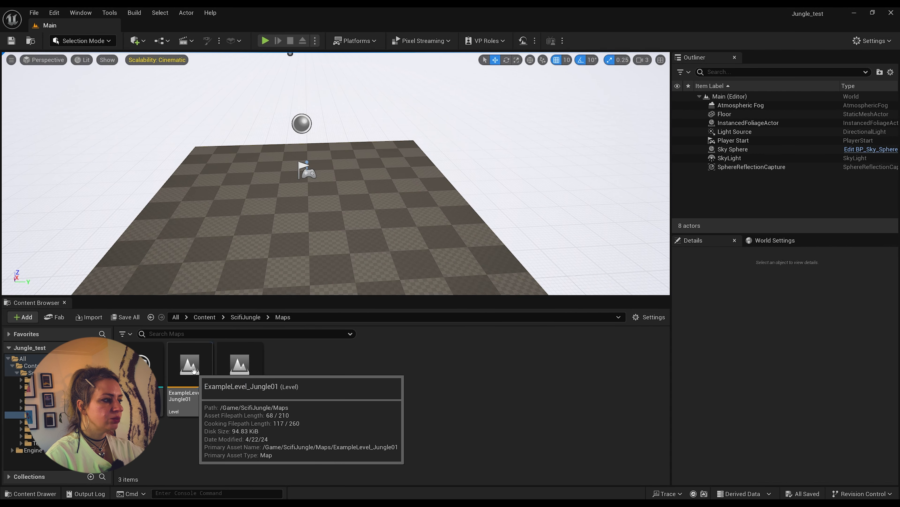
Step: Open the ExampleLevel_Jungle01 level from the Maps folder and rebuild its out-of-date landscape
double_click(194, 371)
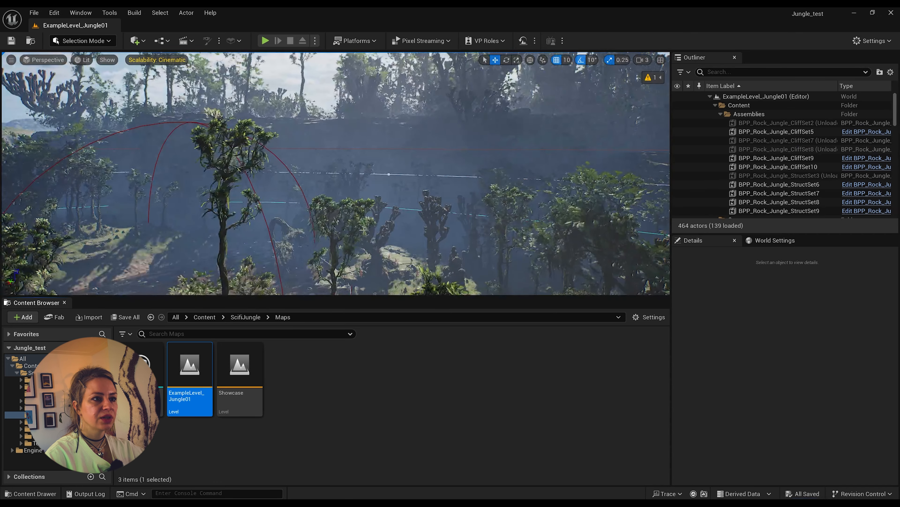
left_click(661, 78)
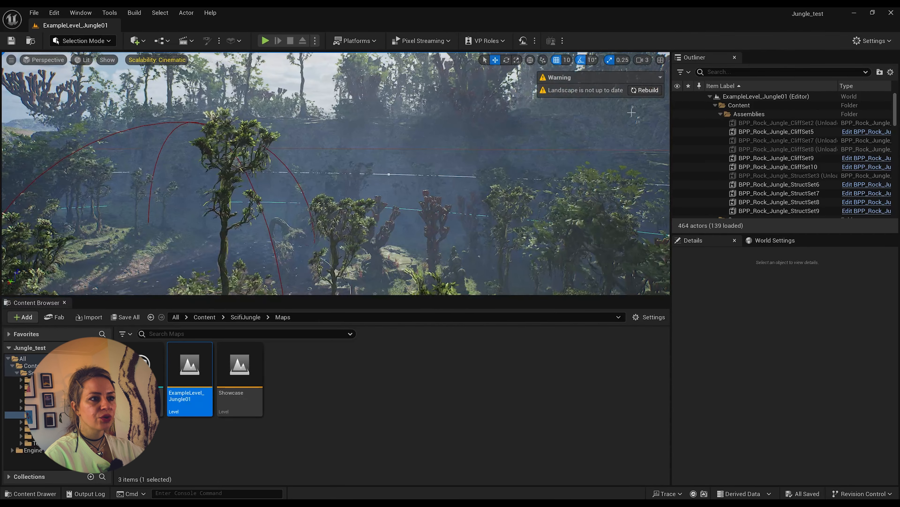
left_click(644, 91)
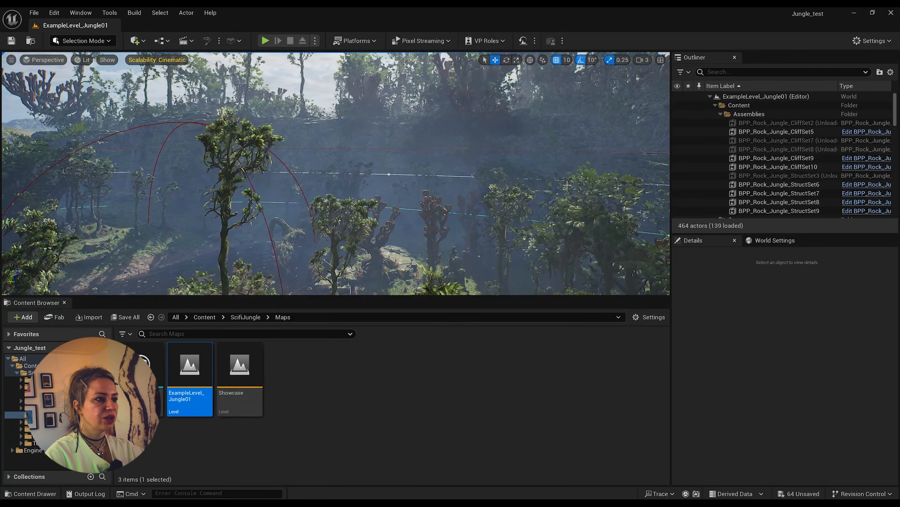
right_click_drag(567, 185, 649, 199)
right_click_drag(360, 234, 431, 223)
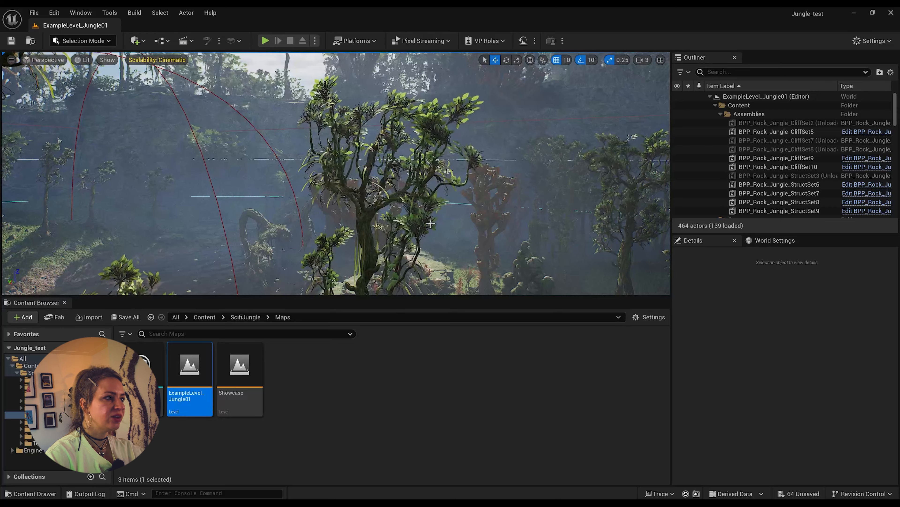
Step: Open Quixel Bridge, choose to stay there instead of visiting Fab, and show the My MetaHumans collection
left_click(136, 41)
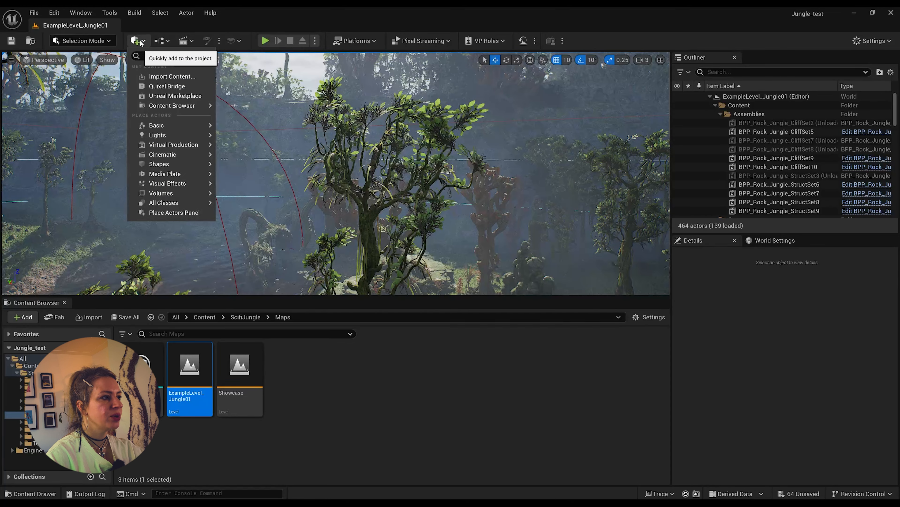
left_click(167, 86)
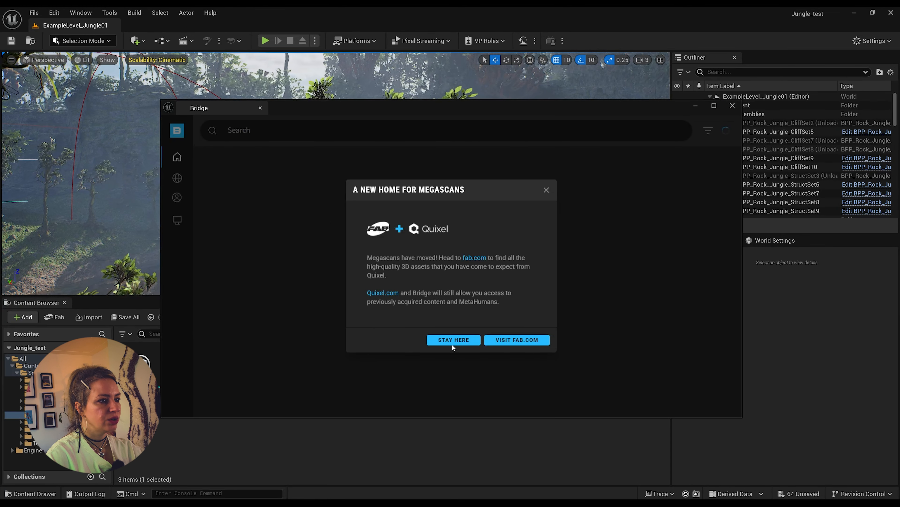
left_click(460, 340)
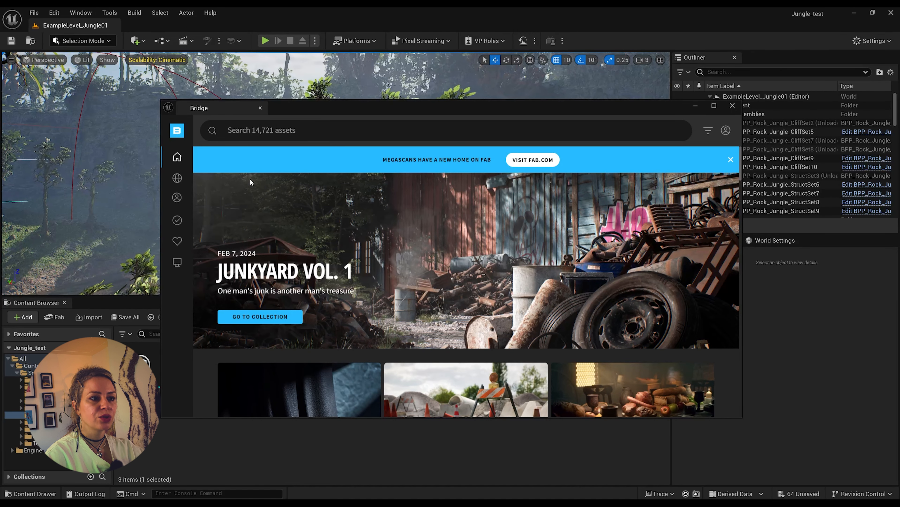
left_click(726, 130)
left_click(177, 198)
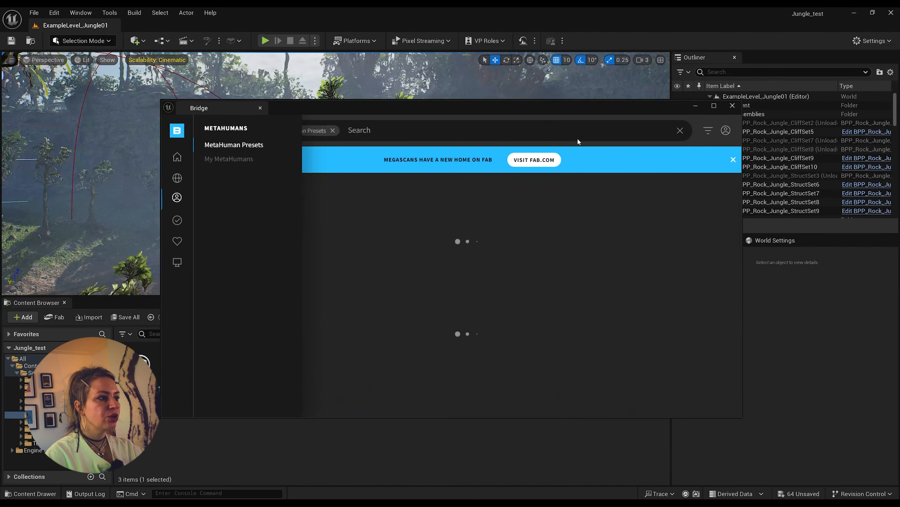
mouse_move(193, 202)
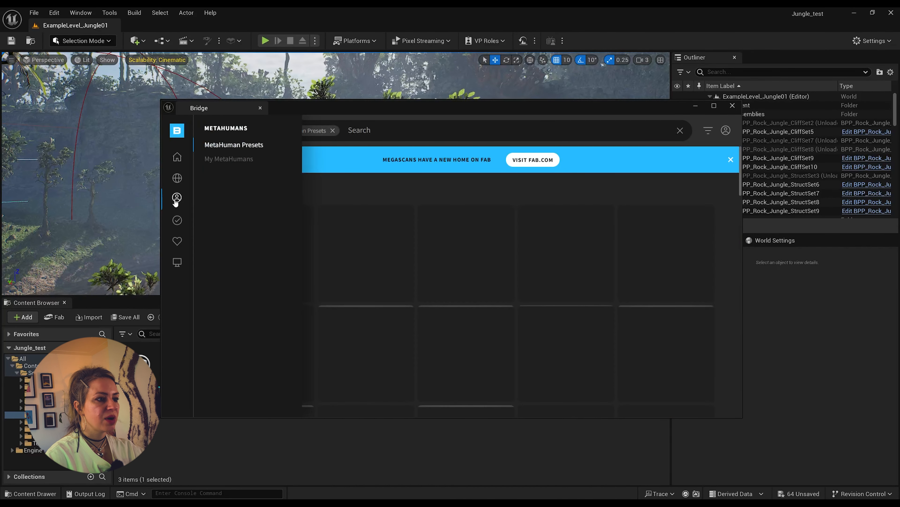
left_click(228, 157)
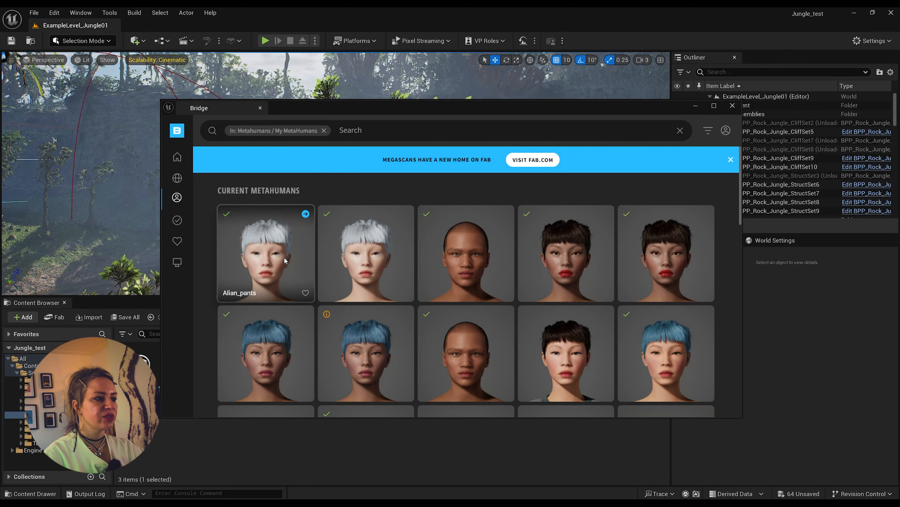
Step: Add the Alian MetaHuman to the project at Highest Quality
left_click(361, 261)
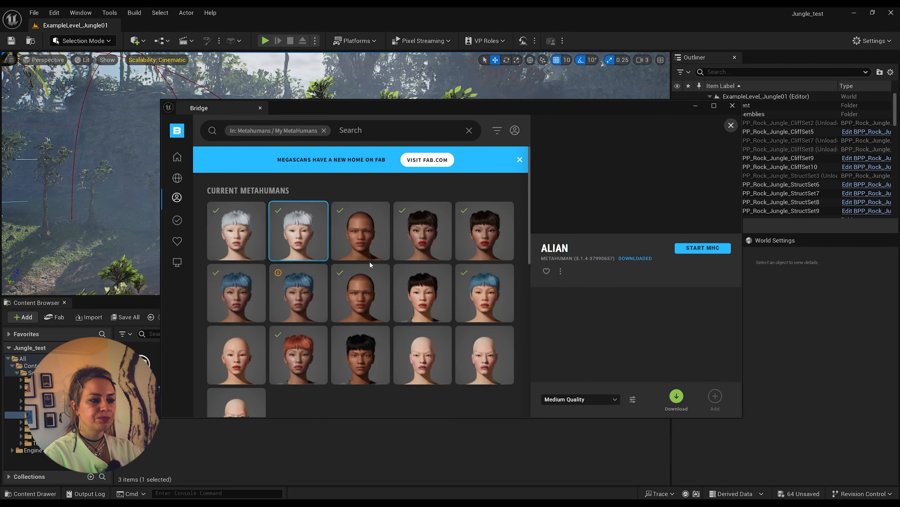
left_click(587, 401)
left_click(574, 382)
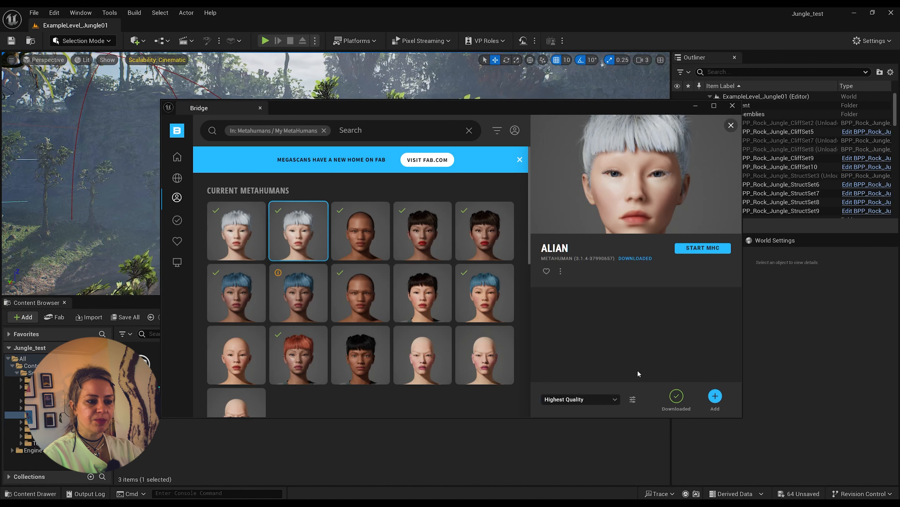
left_click(715, 396)
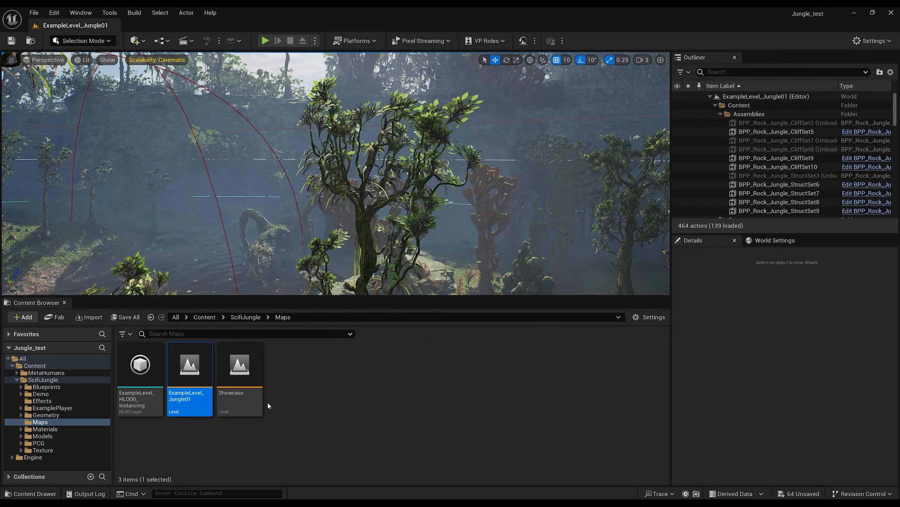
Step: Try to place the BP_Alian blueprint from the MetaHumans/Alian folder in the mossy clearing beside the cliff
left_click(46, 373)
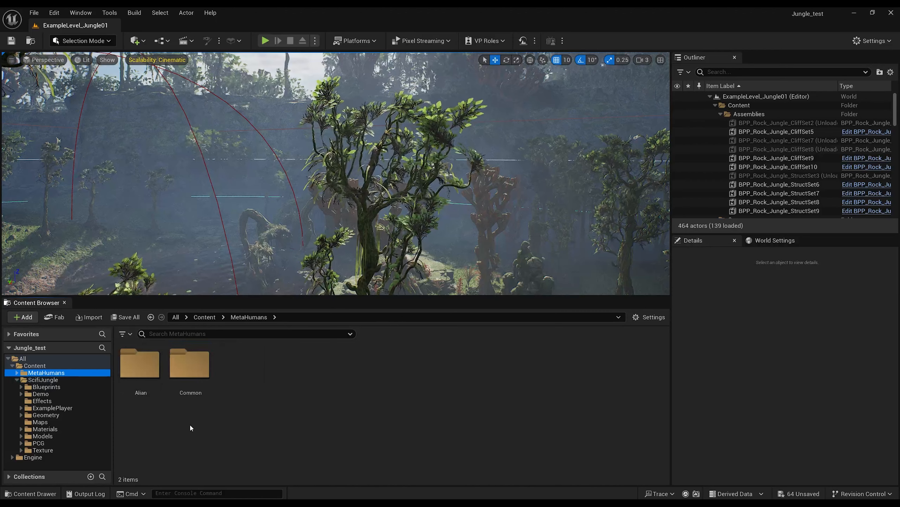
double_click(140, 365)
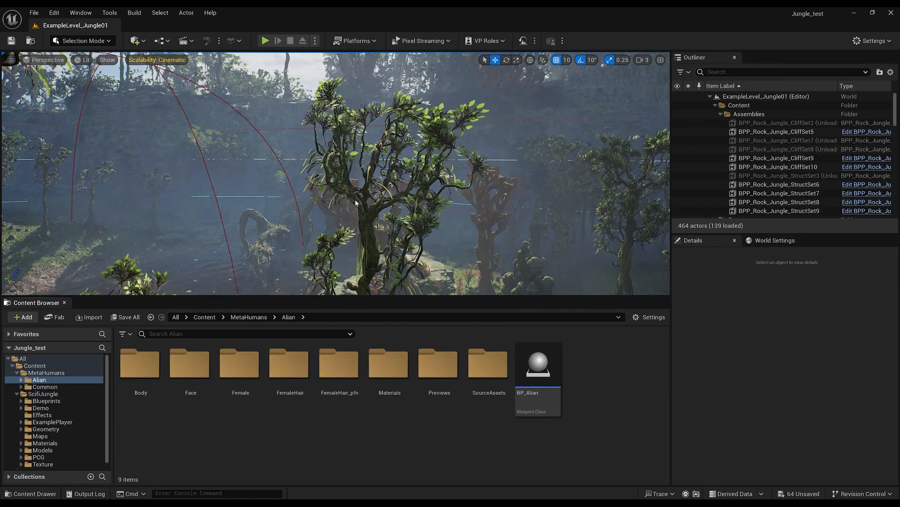
right_click_drag(433, 221, 283, 262)
key("a")
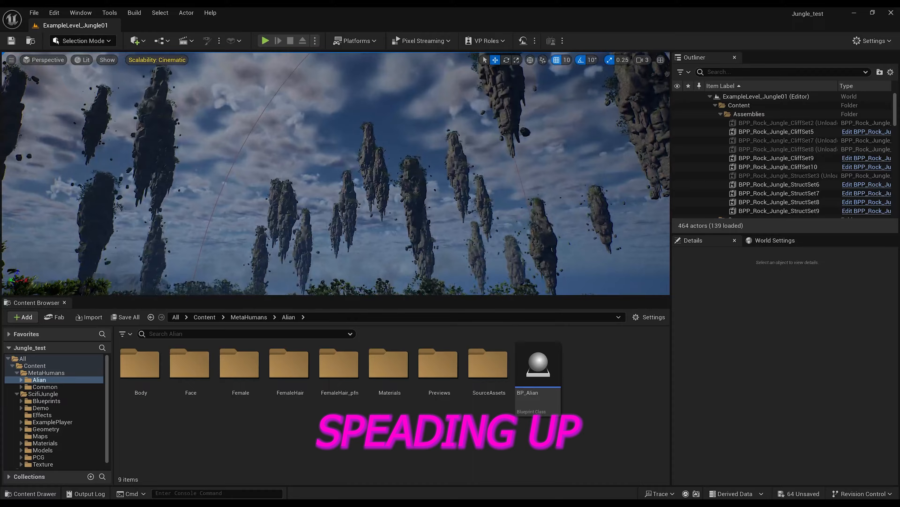
right_click_drag(336, 174, 222, 216)
key("w")
key("w")
key("w")
left_click_drag(540, 363, 518, 312)
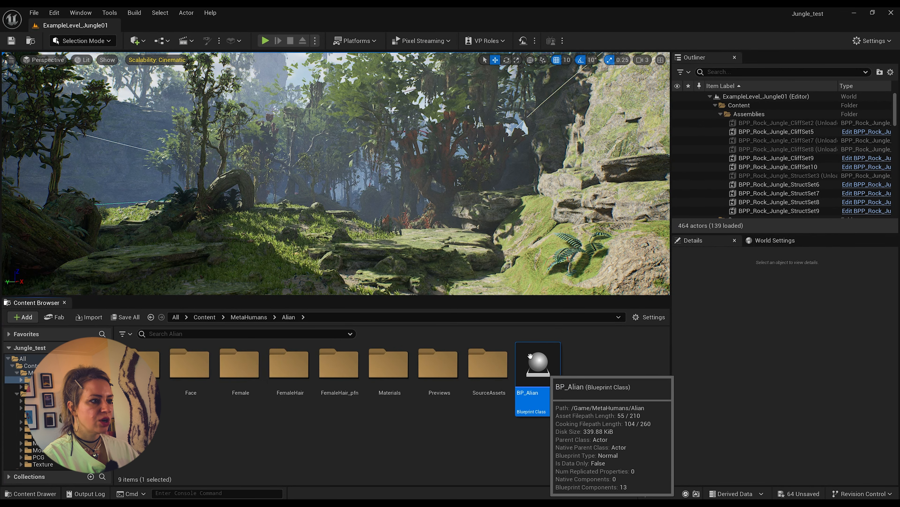
left_click_drag(530, 355, 449, 261)
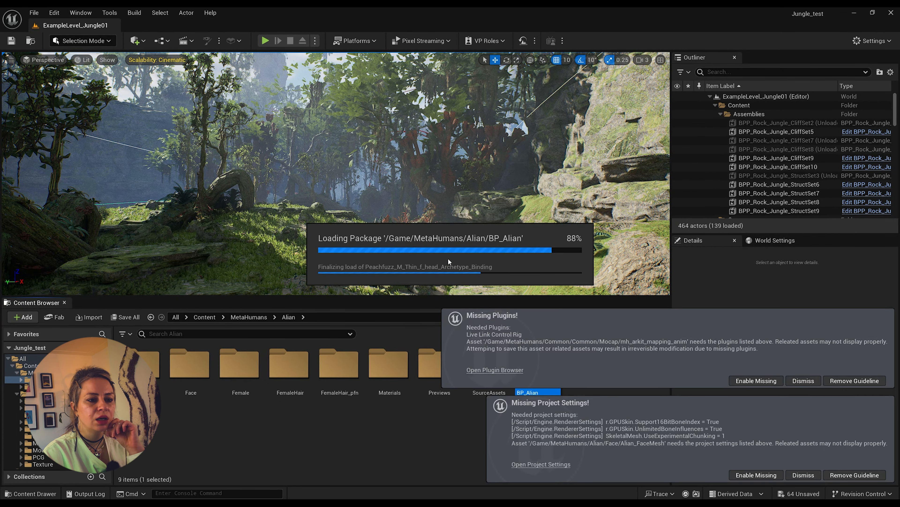
Step: Enable the missing Live Link Control Rig plugin and restart the editor, saving all selected content
left_click(763, 379)
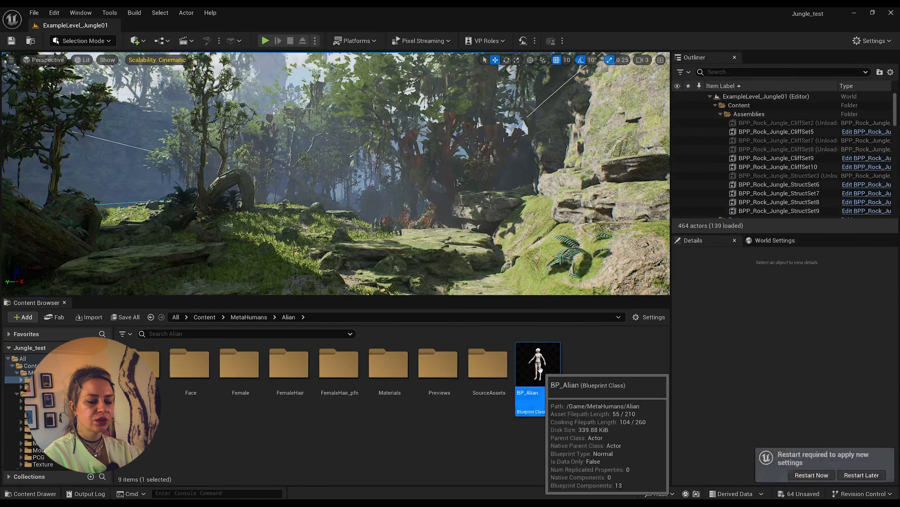
left_click(807, 475)
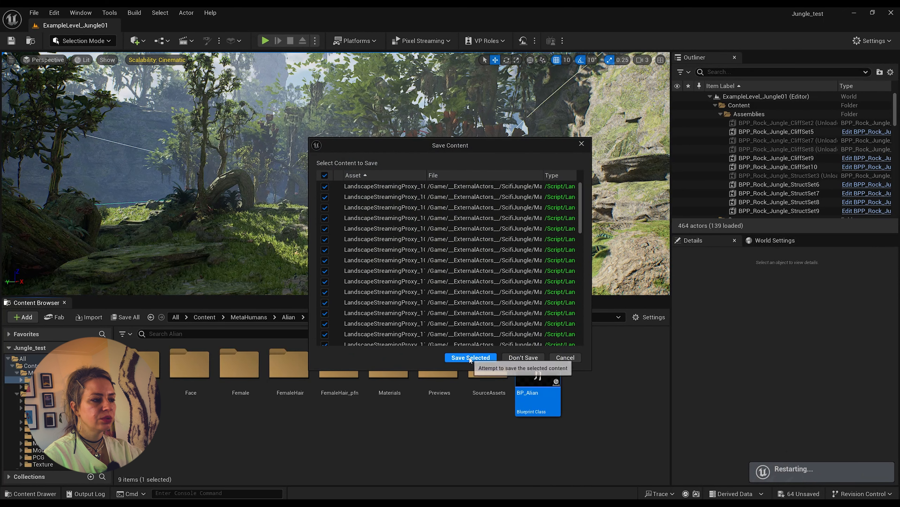
left_click(470, 357)
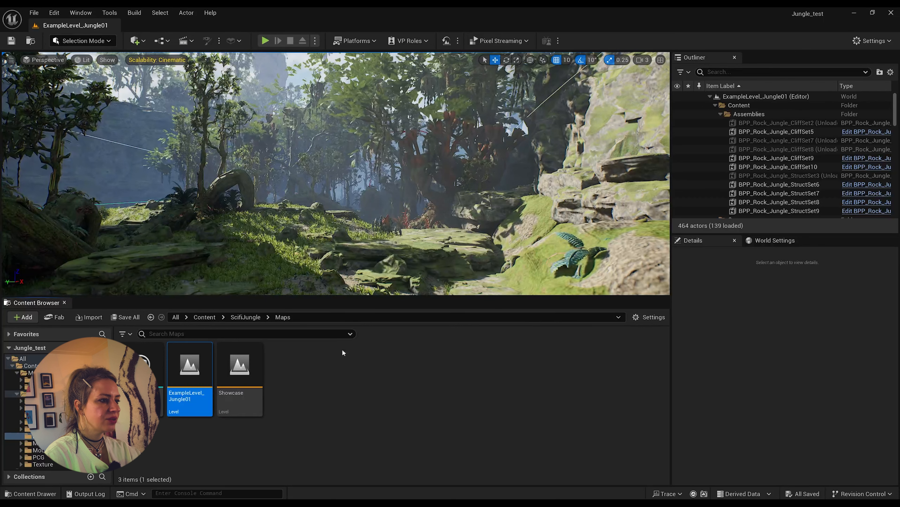
Step: Place the BP_Alian blueprint from the MetaHumans/Alian folder on the mossy rocks in the jungle clearing
left_click(32, 379)
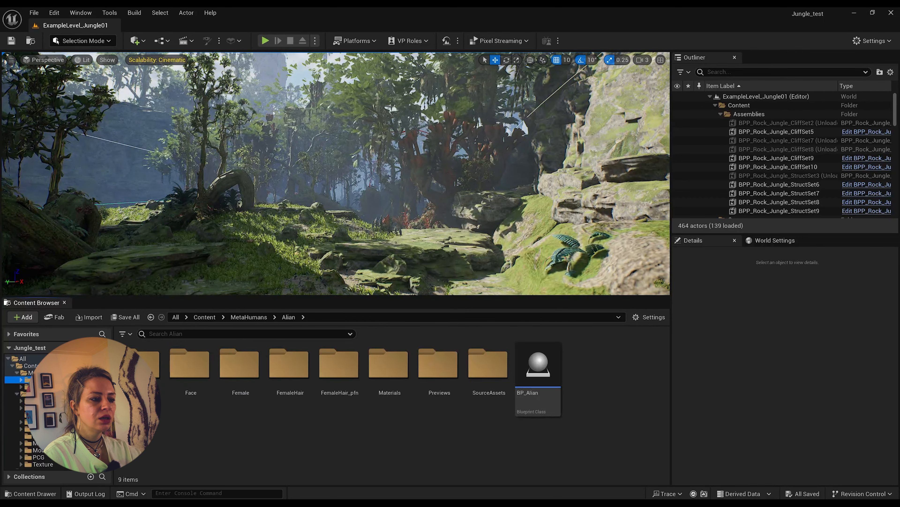
mouse_move(541, 370)
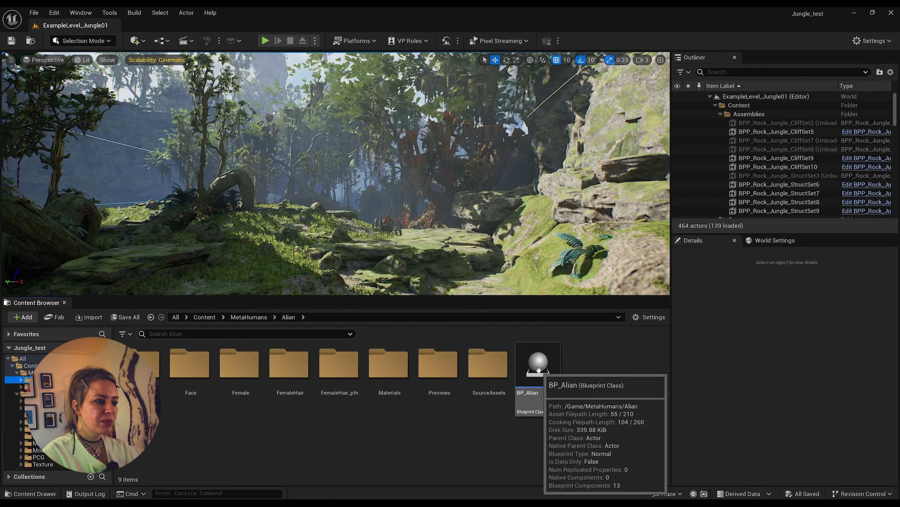
left_click(529, 360)
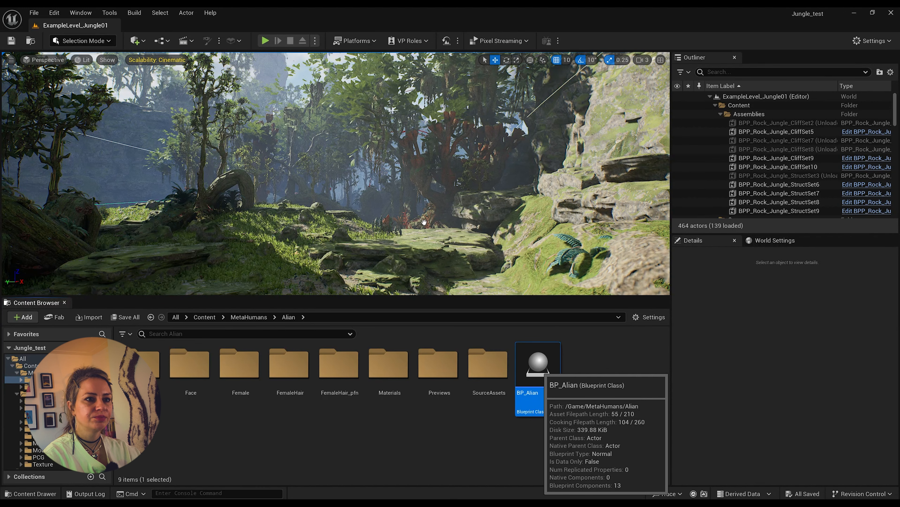
left_click(424, 222)
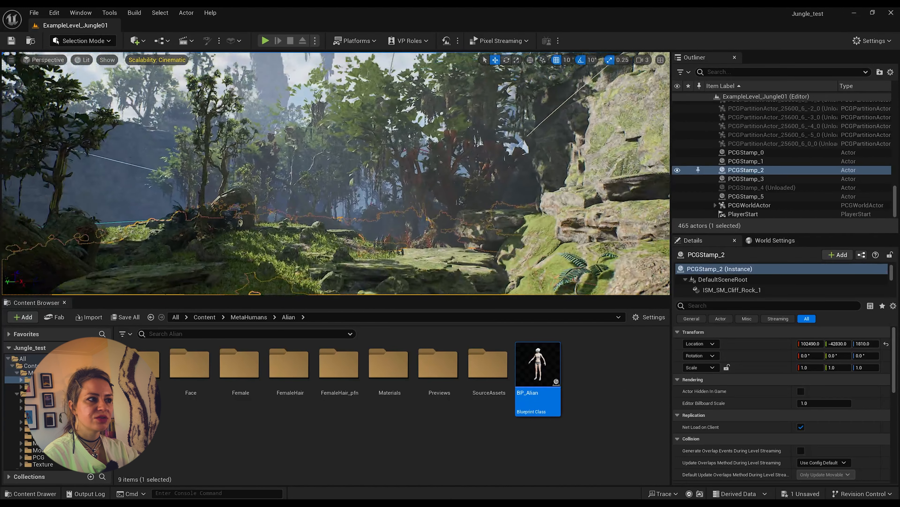
right_click_drag(332, 220, 325, 205)
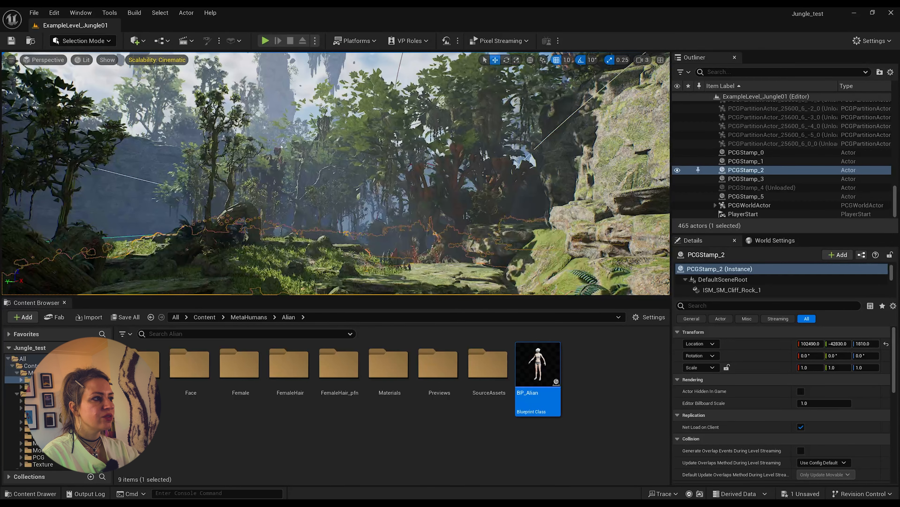
Step: Lower all engine scalability groups to High and check the same choice in the editor's engine scalability settings
left_click(160, 61)
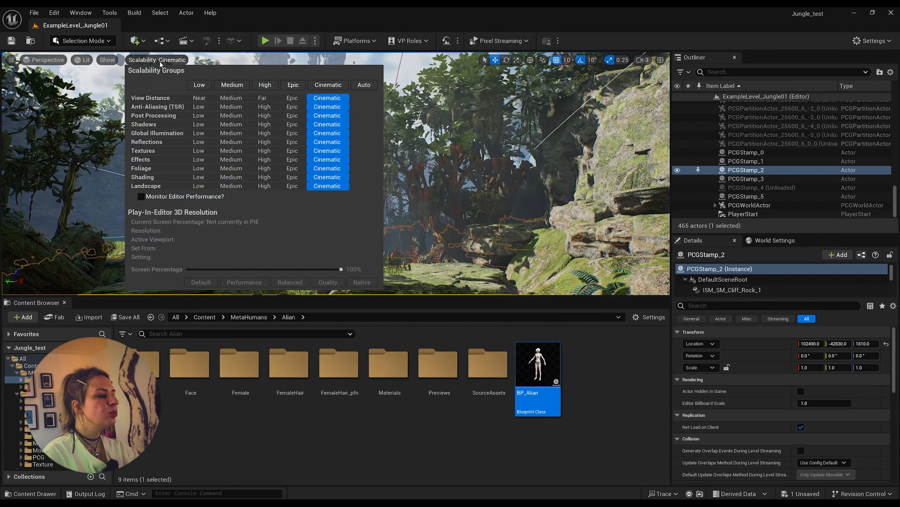
left_click(266, 89)
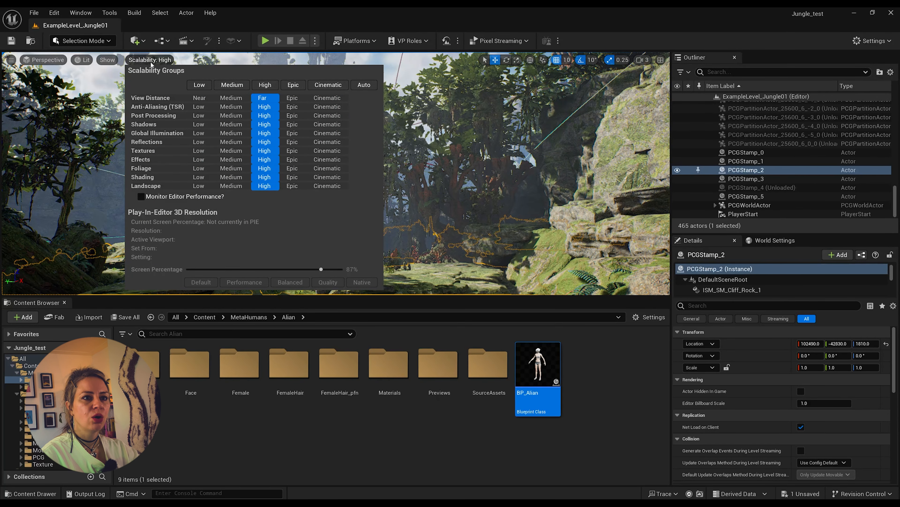
left_click(870, 40)
mouse_move(847, 202)
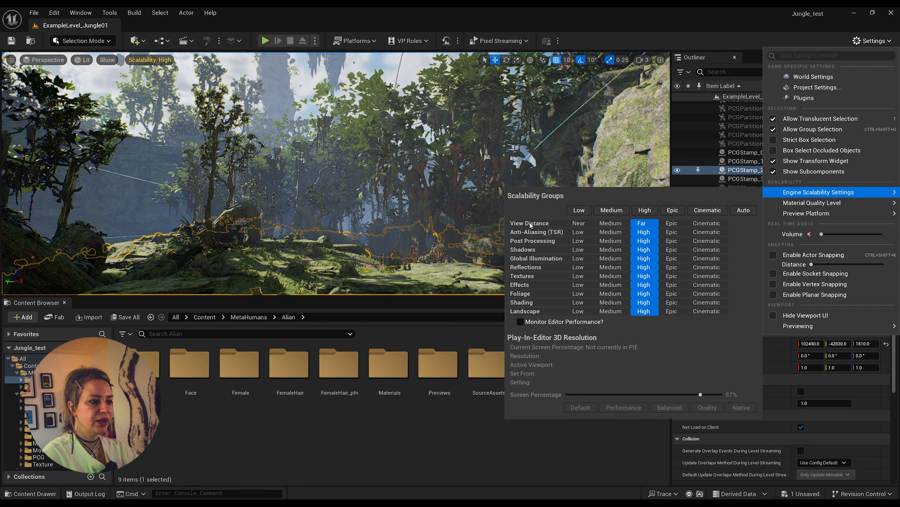
left_click(459, 211)
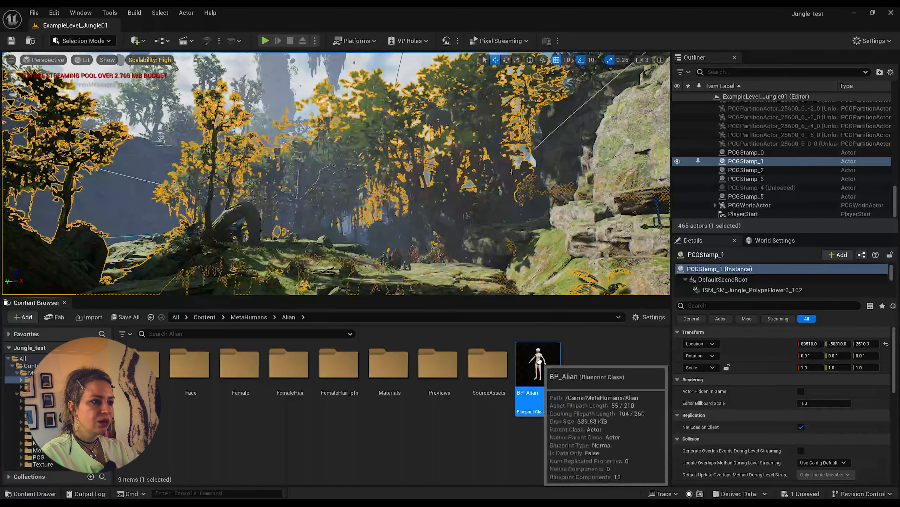
Step: Try to place a second BP_Alian instance on the flat rock ledge in the clearing
left_click_drag(539, 361, 446, 270)
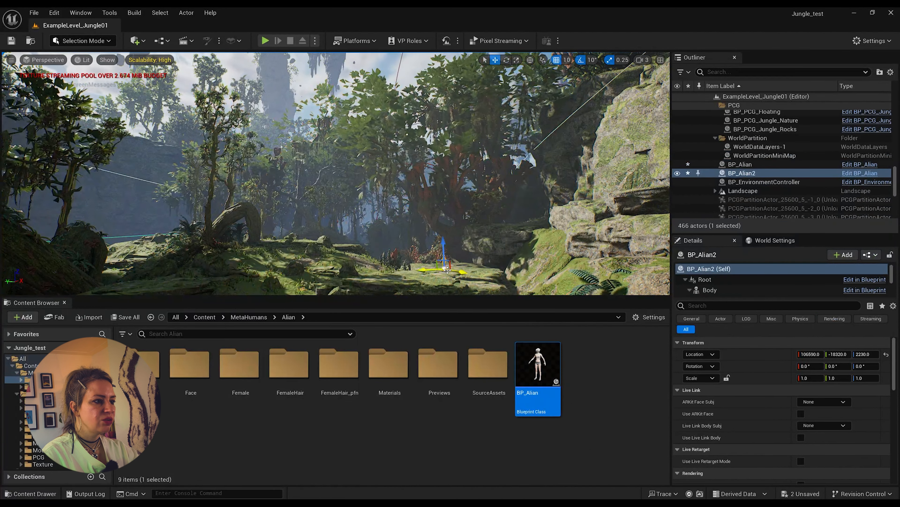
right_click_drag(446, 269, 465, 261)
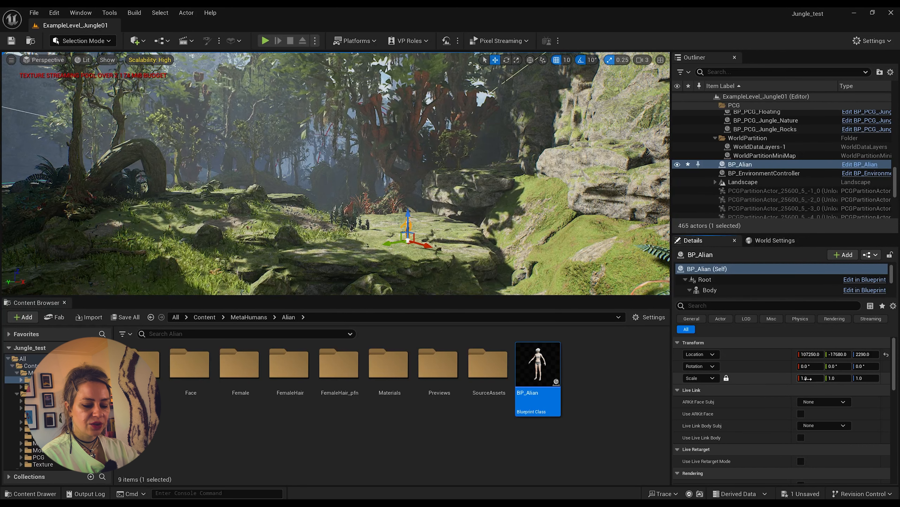
Step: Scale BP_Alian uniformly to 3.0 with its proportions locked and focus the view on it
left_click(806, 378)
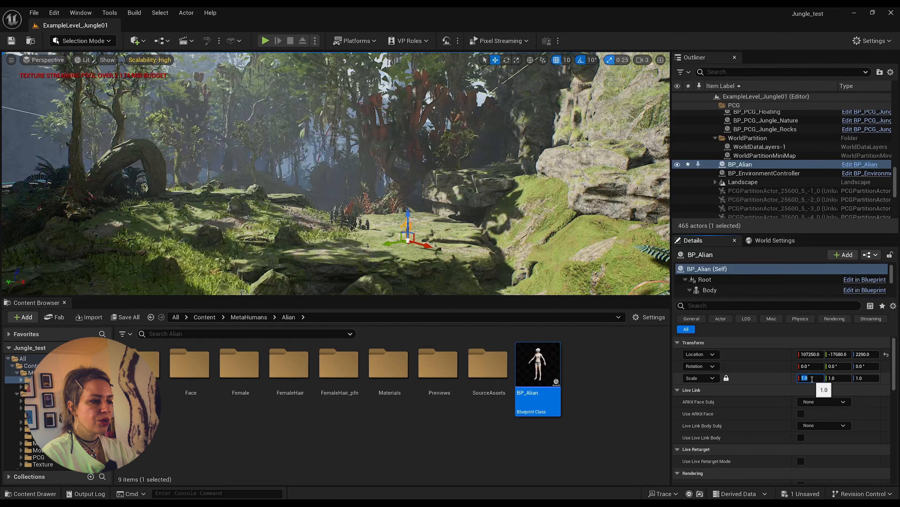
type("3")
key("Return")
key("f")
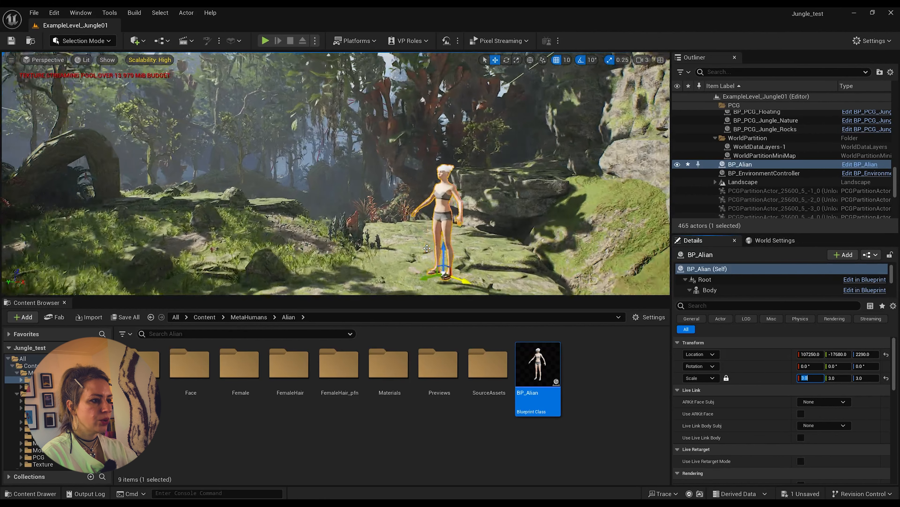
Step: Rotate BP_Alian to -40° about the vertical axis and lower it to a Z location of 2250 on the rock
mouse_move(352, 204)
right_mouse_down()
mouse_move(370, 200)
mouse_move(360, 203)
right_mouse_up()
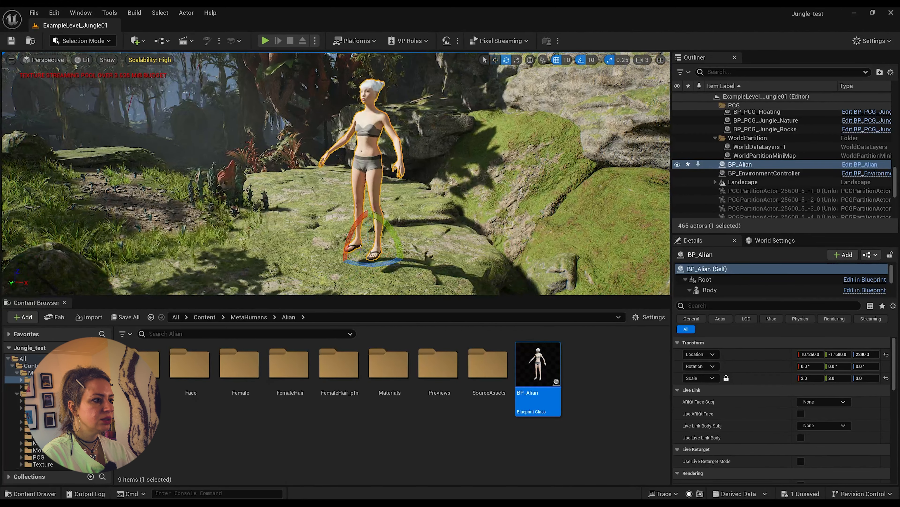
left_click_drag(370, 264, 412, 260)
key("w")
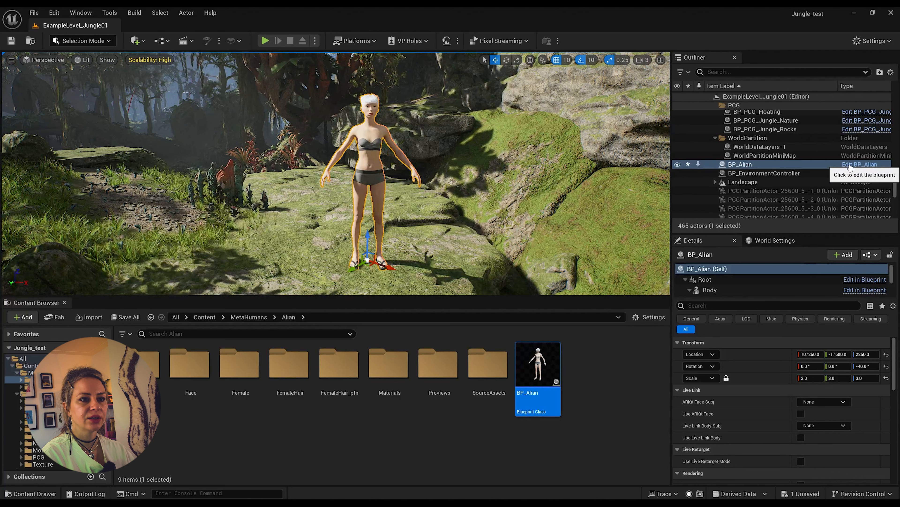
Step: Open the BP_Alian blueprint for editing, view the character's 3D preview, and reset Num LODs of the LODSync component to -1
left_click(856, 165)
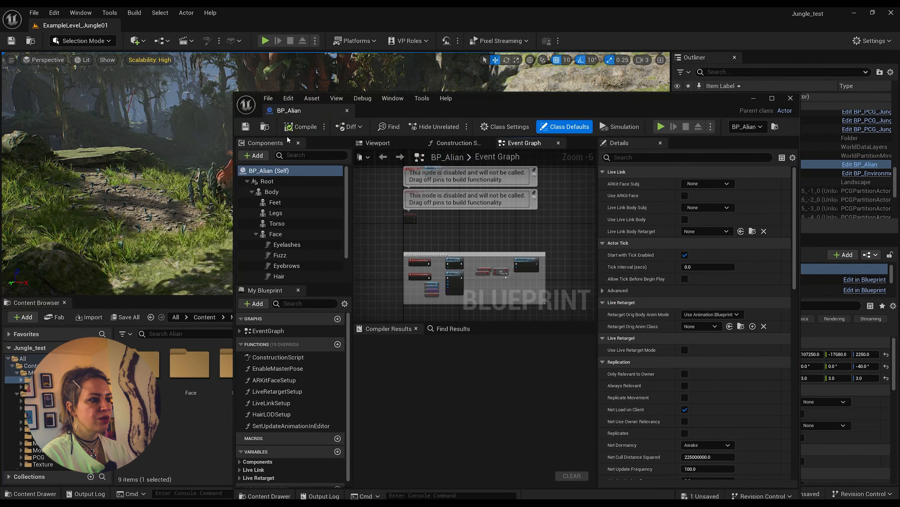
left_click(377, 143)
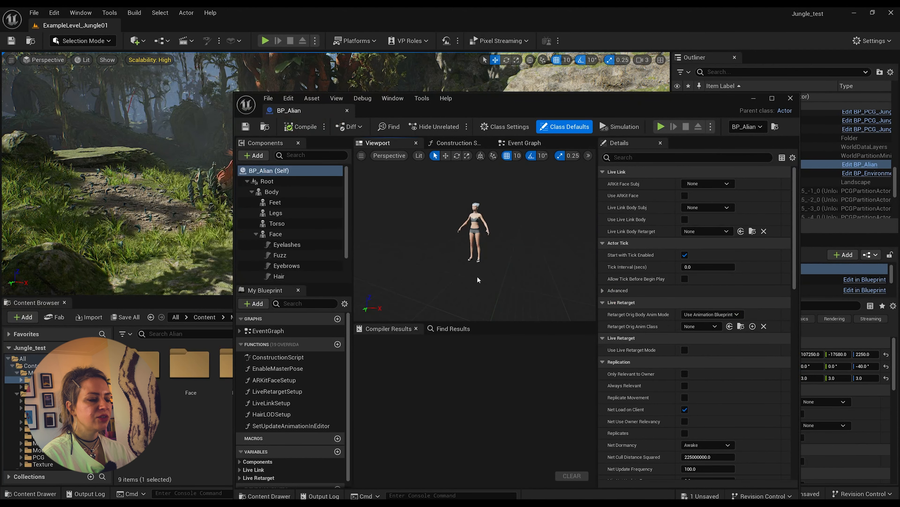
scroll(477, 277, "up", 5)
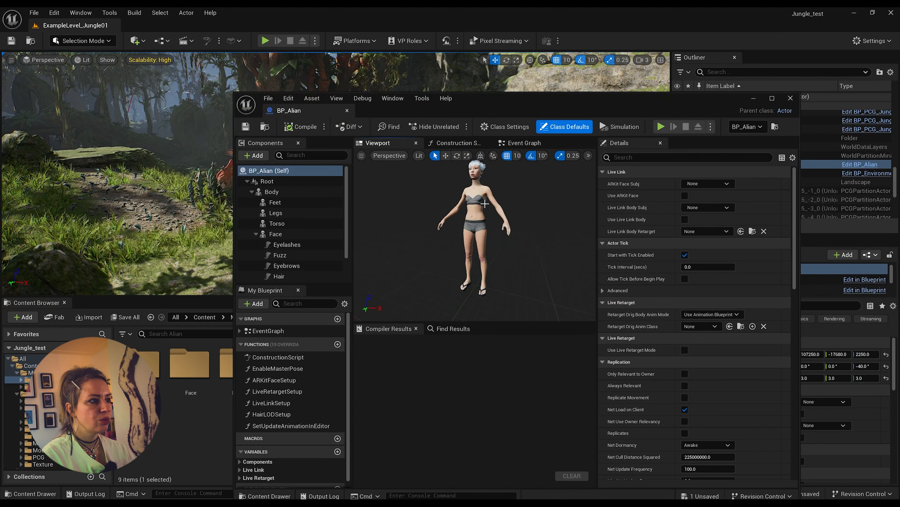
left_click(477, 224)
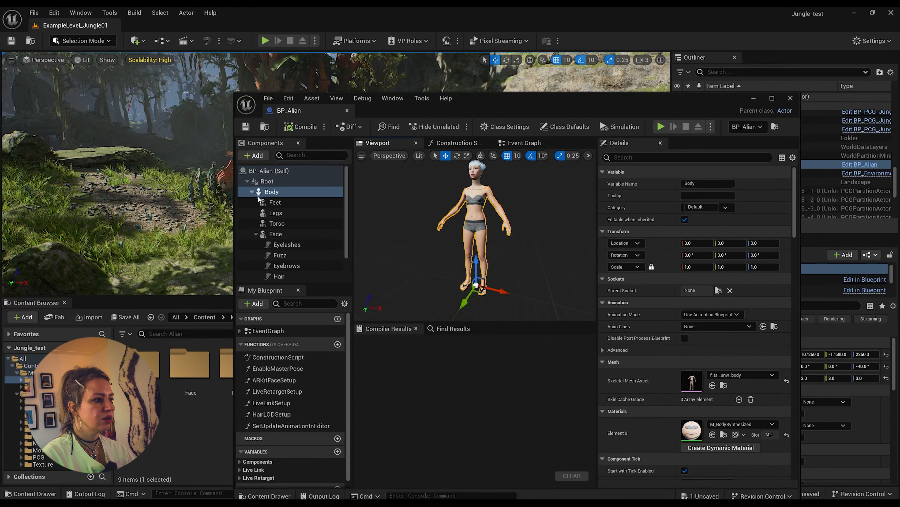
scroll(282, 223, "down", 2)
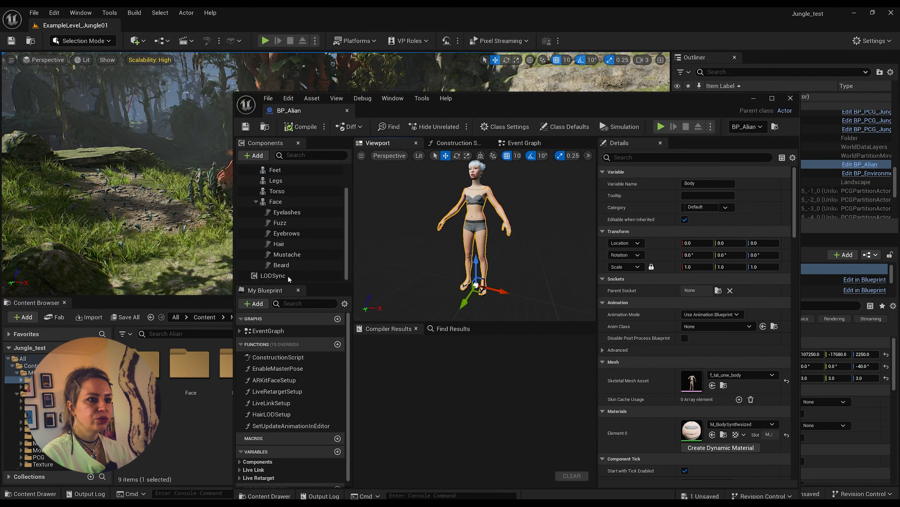
left_click(273, 275)
left_click(786, 268)
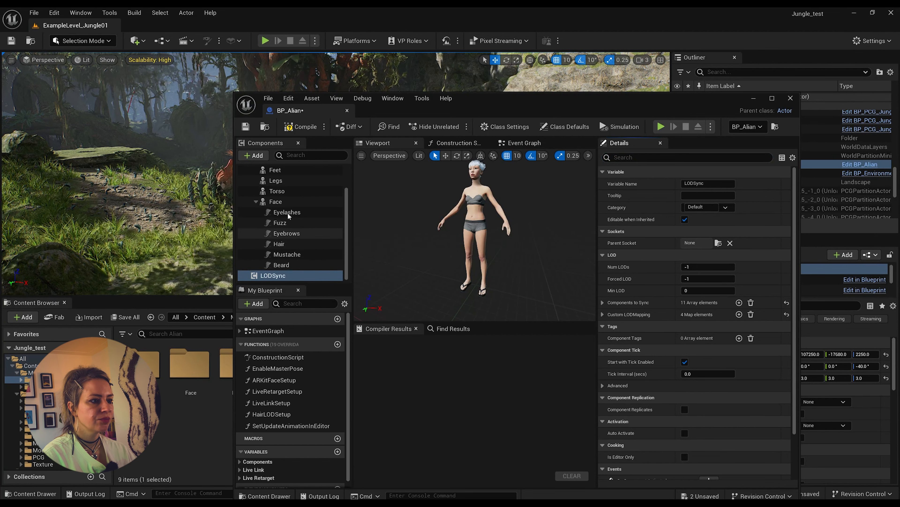
Step: Remove the flip-flops by resetting the skeletal mesh asset of the Feet component to None
left_click(281, 171)
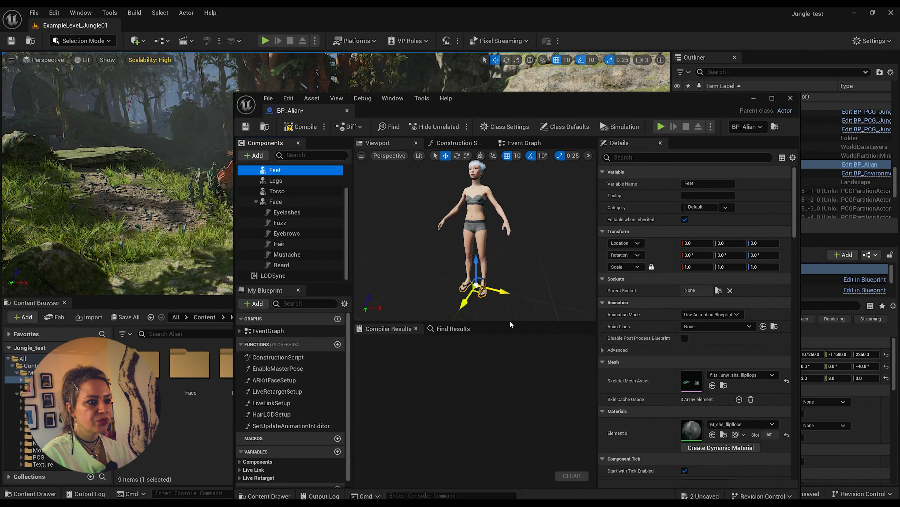
left_click(787, 380)
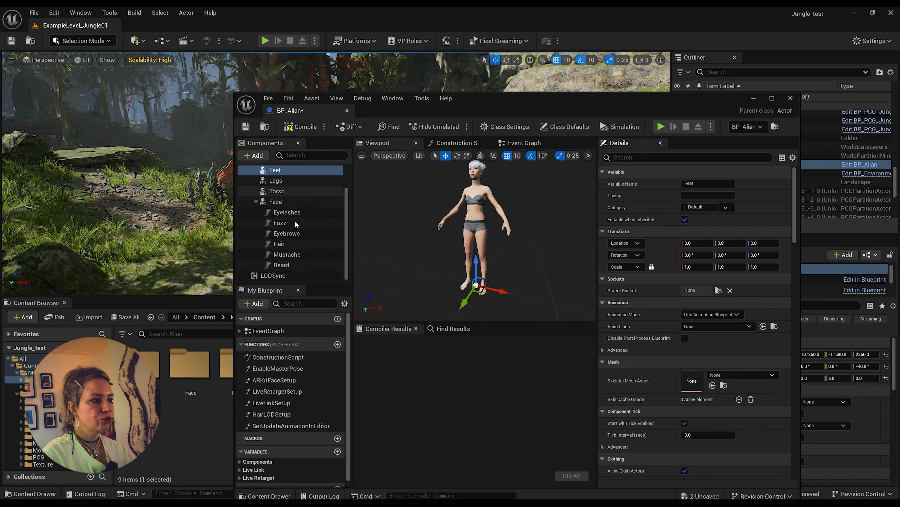
Step: Turn on Disable Post Process Blueprint for the Body component, searching its properties for "post", and return to the level
scroll(275, 213, "up", 3)
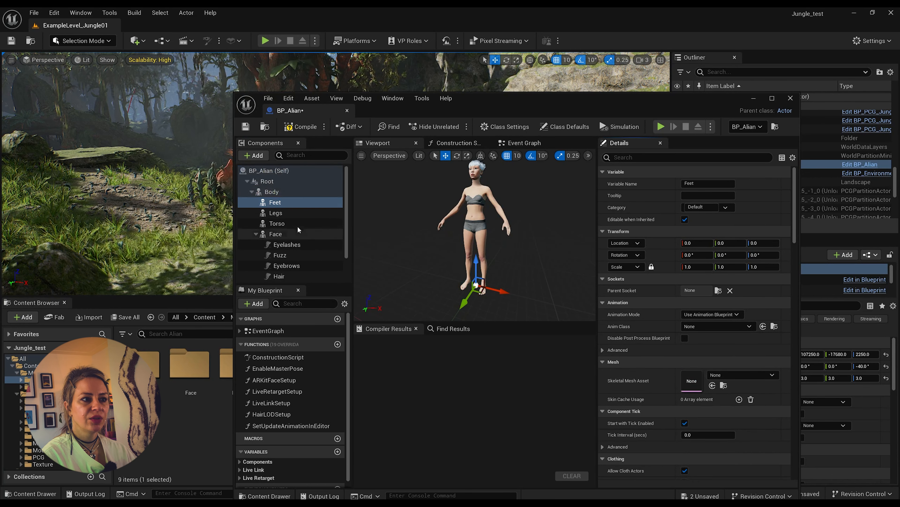
left_click(271, 192)
left_click(667, 158)
type("p")
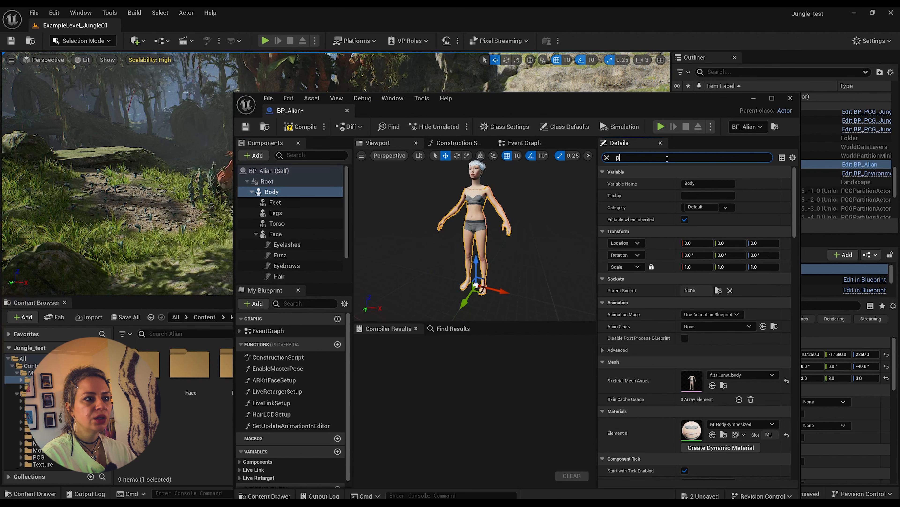
type("ost")
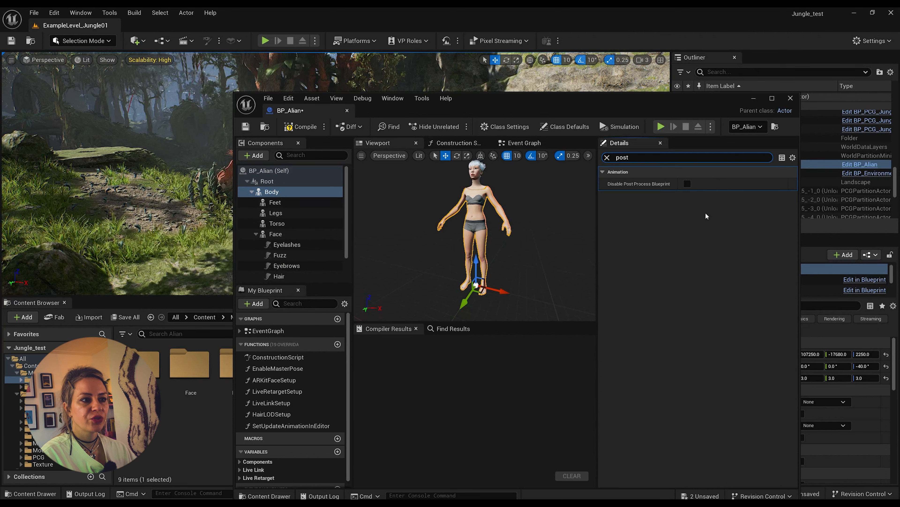
left_click(687, 184)
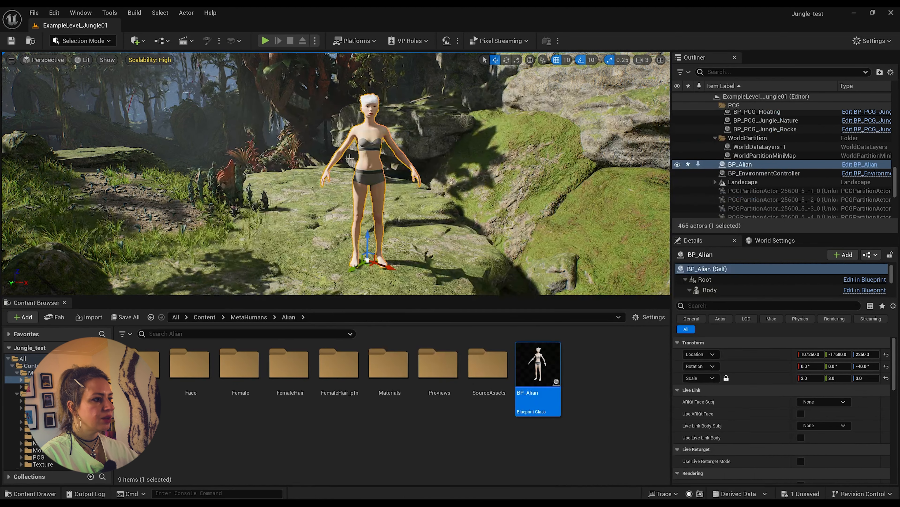
mouse_move(349, 214)
right_mouse_down()
mouse_move(368, 220)
mouse_move(341, 217)
right_mouse_up()
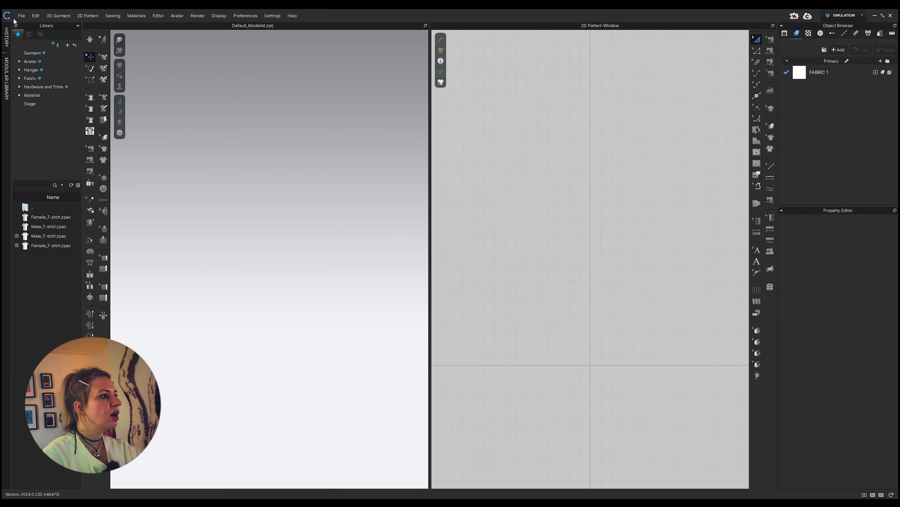
Step: Switch to CLO and open the Romantic project from the 06_Looks folder
left_click(21, 16)
mouse_move(28, 41)
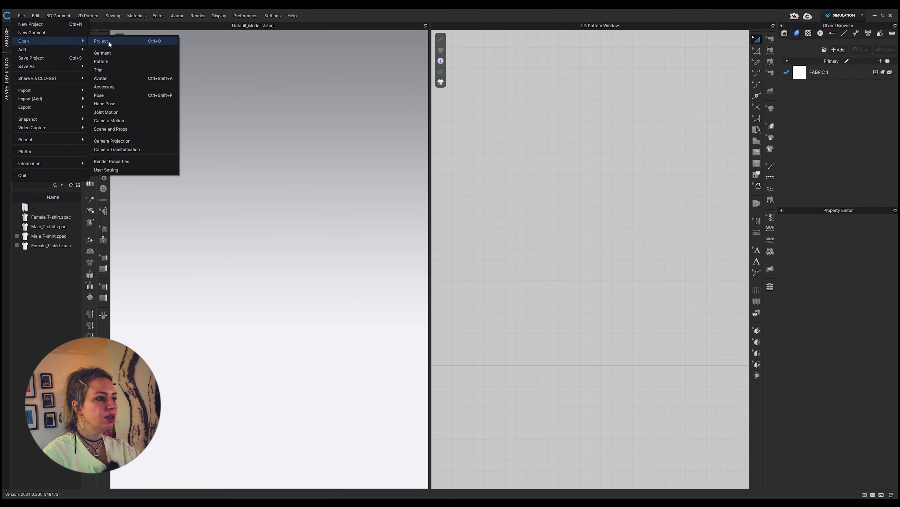
left_click(102, 41)
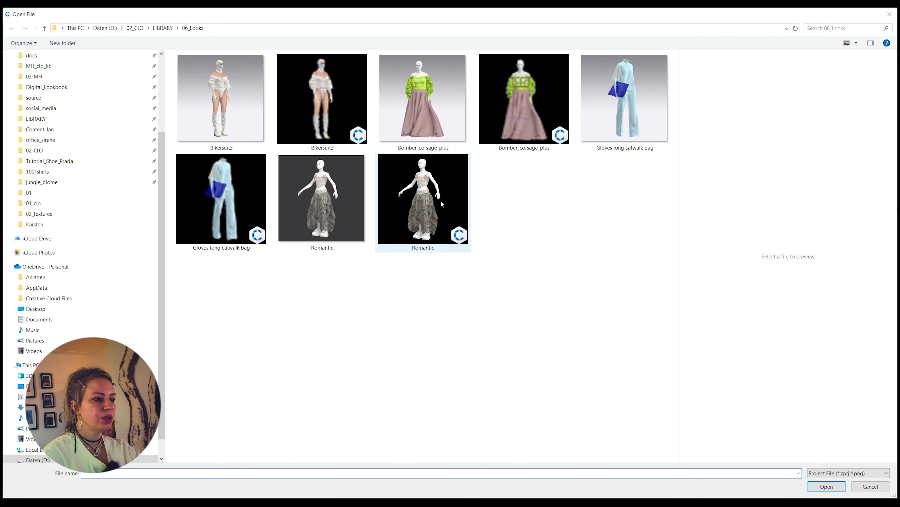
left_click(429, 207)
key("Return")
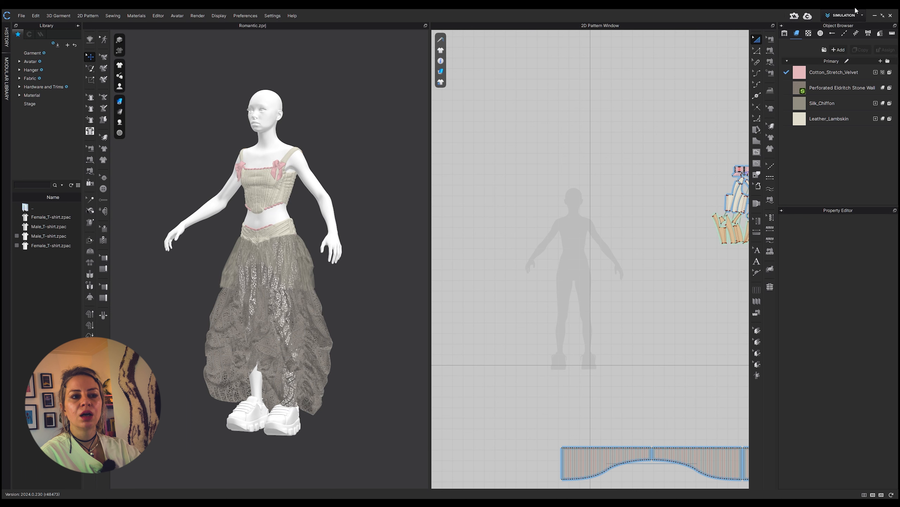
Step: Change to the Animation workspace and scrub the garment and idle_01 motion clips to about frame 306
left_click(853, 17)
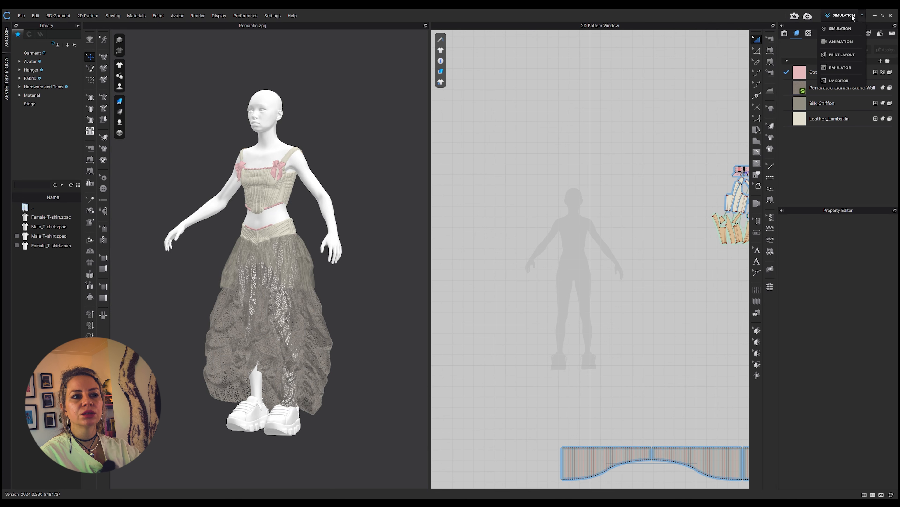
left_click(839, 41)
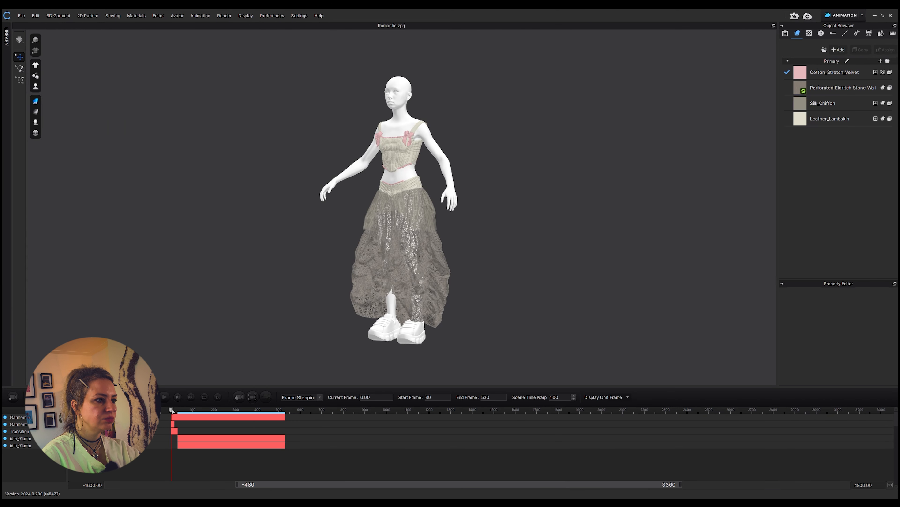
left_click_drag(171, 410, 222, 438)
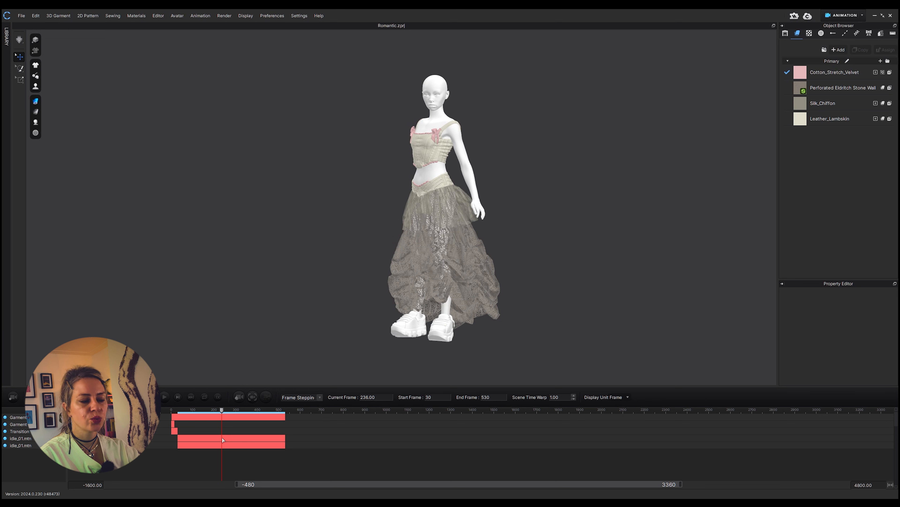
left_click_drag(221, 438, 237, 438)
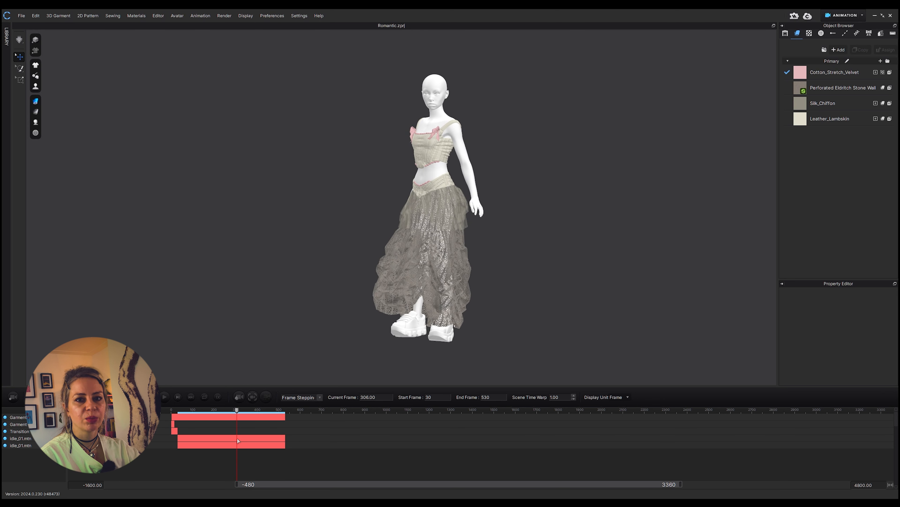
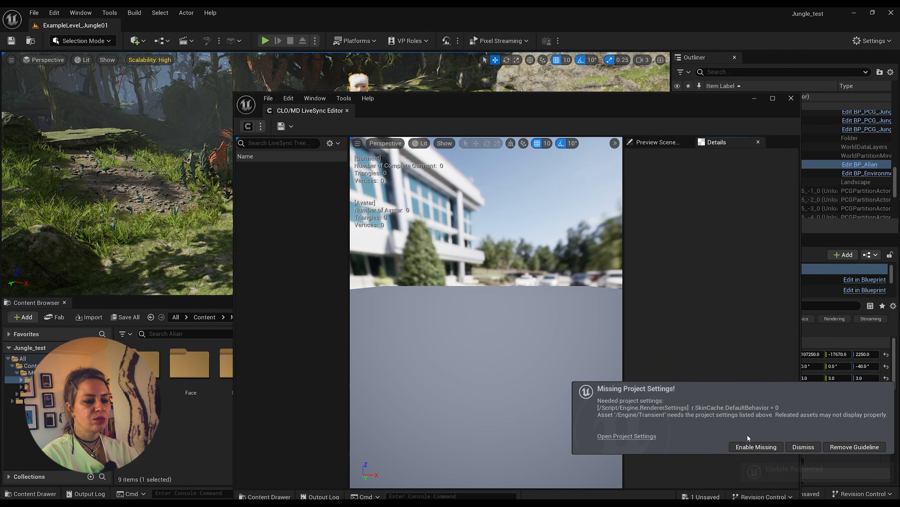
Step: Enable the missing project settings requested by the CLO/MD LiveSync Editor and bring the received garment into full view
left_click(757, 447)
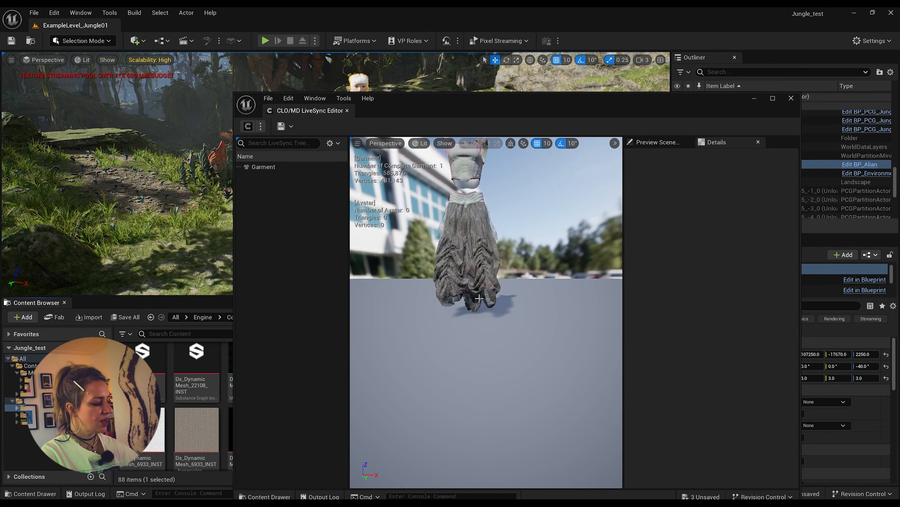
right_click_drag(485, 244, 460, 251)
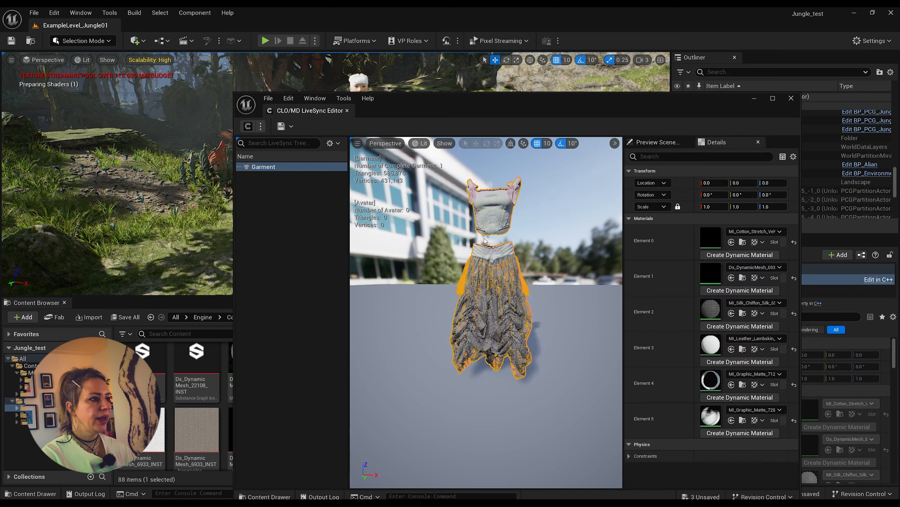
scroll(486, 243, "up", 8)
key("f")
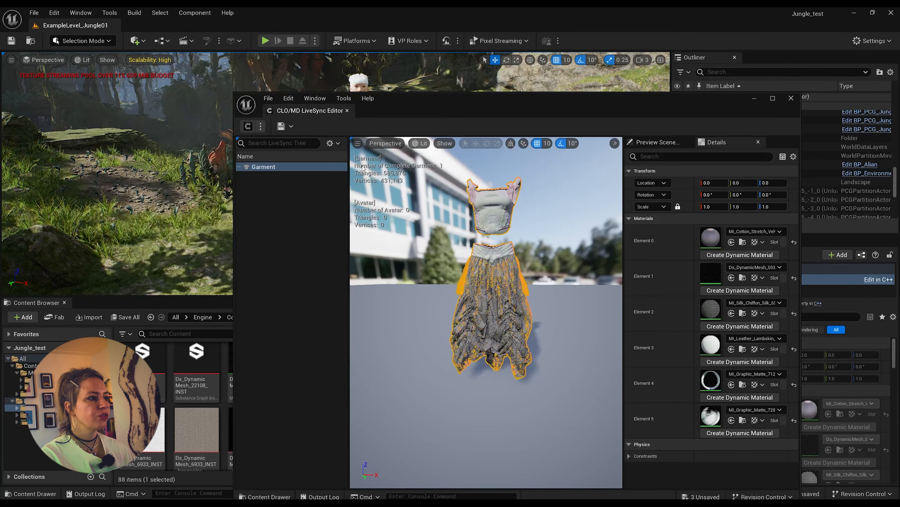
Step: Save the garment as a GeometryCache named look01 in a new Content subfolder called clo
left_click(290, 126)
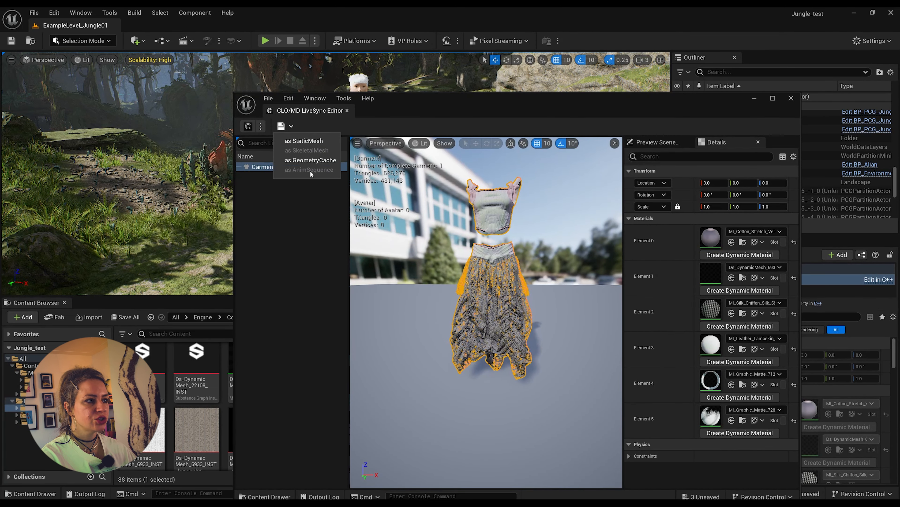
left_click(311, 160)
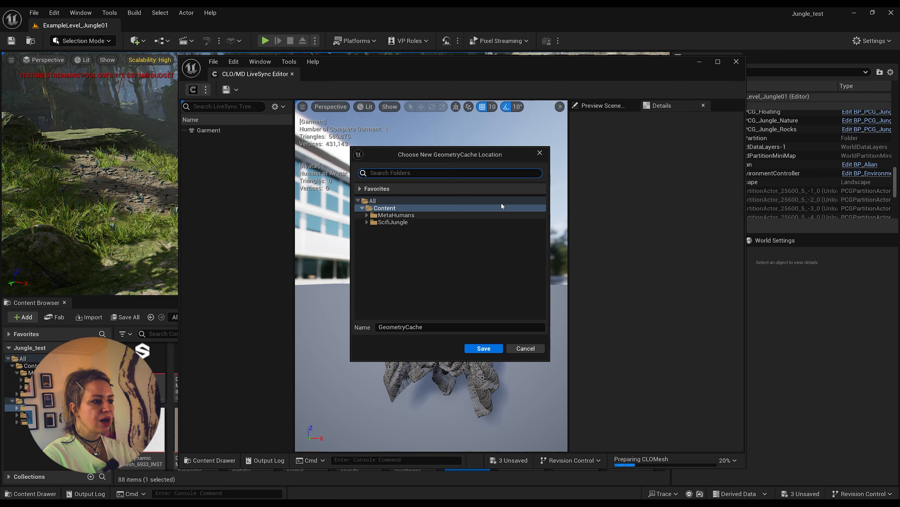
right_click(385, 270)
left_click(410, 280)
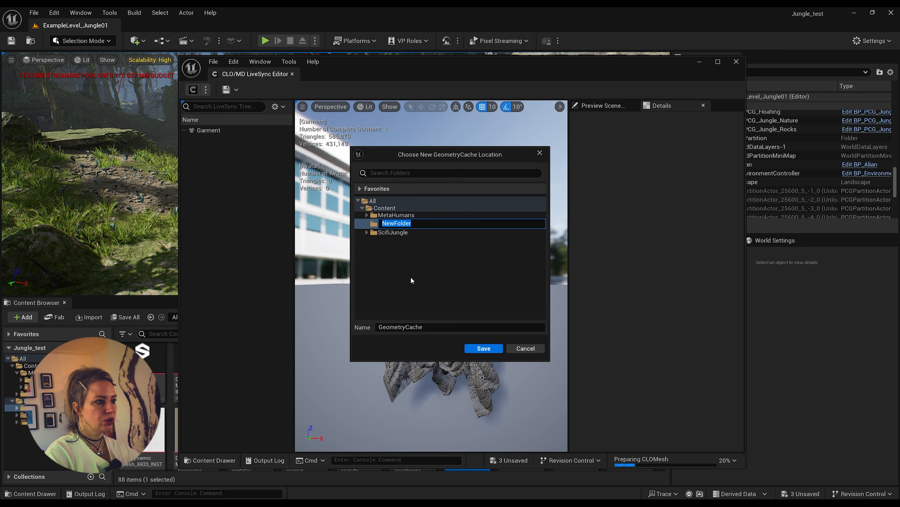
type("clo")
key("Return")
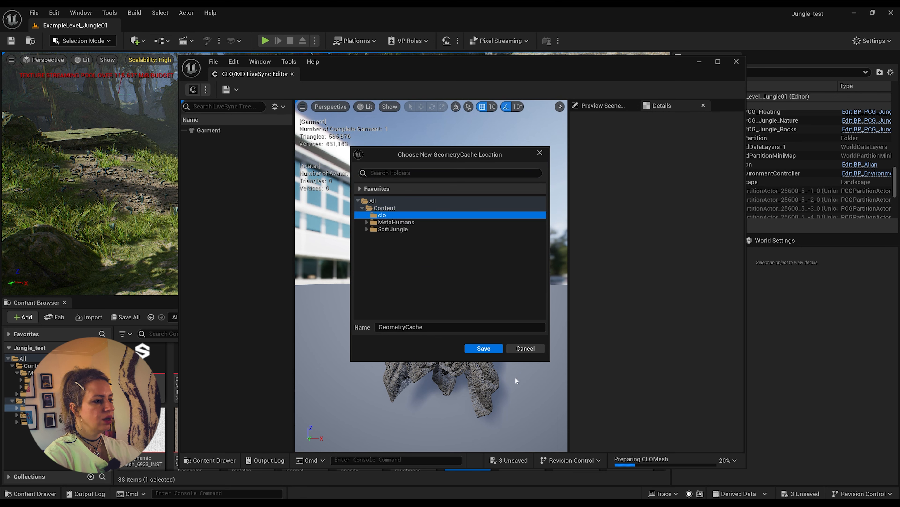
left_click(430, 326)
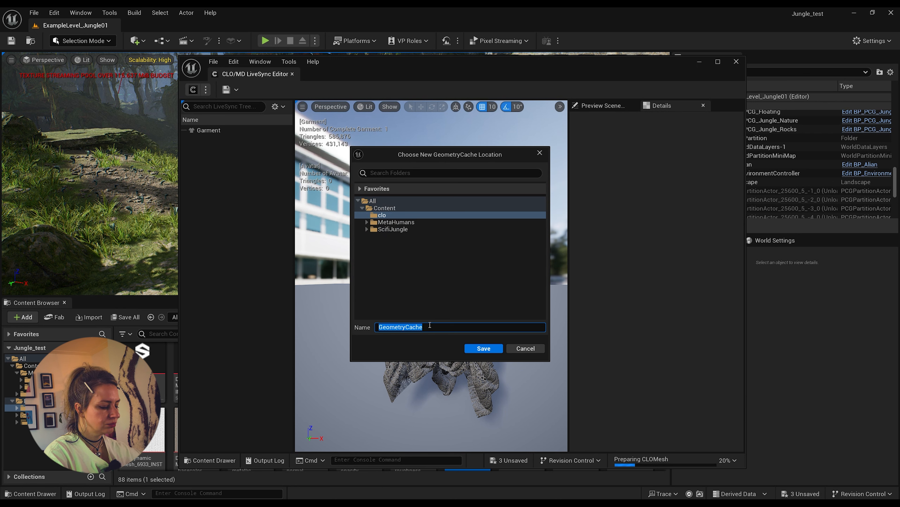
type("look01")
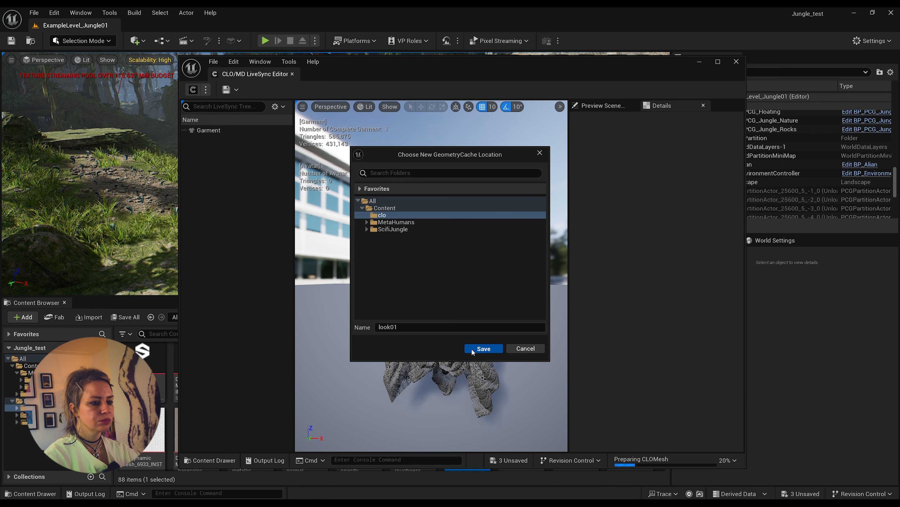
left_click(479, 348)
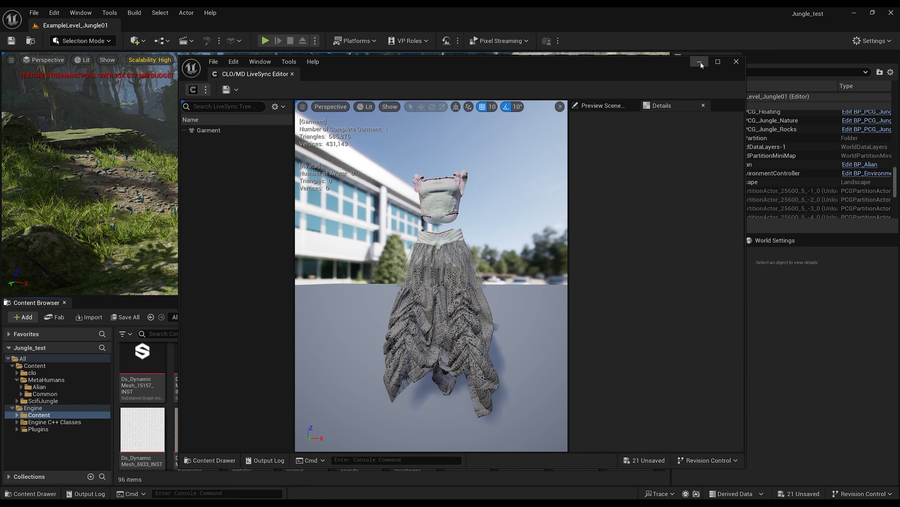
Step: Minimise the LiveSync Editor, place look01 from Content/clo at the MetaHuman's feet, and scale it uniformly to 3.0
left_click(700, 62)
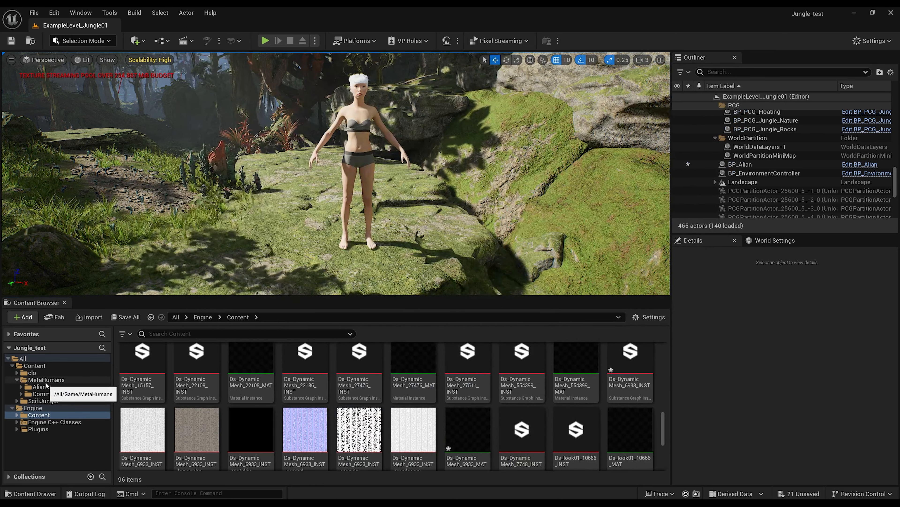
left_click(46, 365)
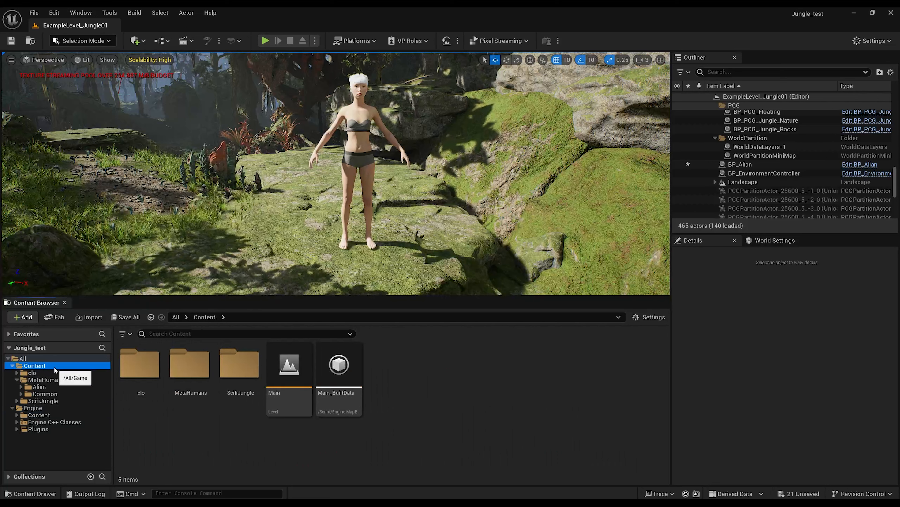
double_click(144, 376)
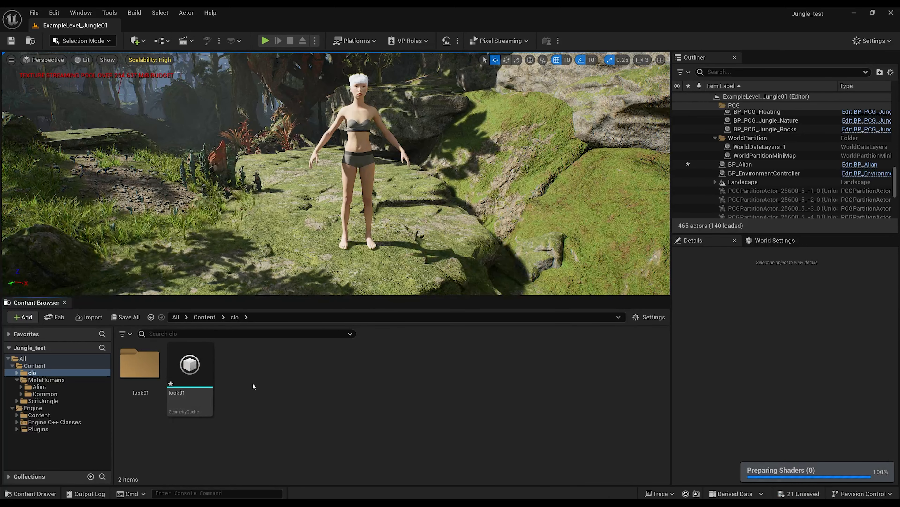
left_click(187, 370)
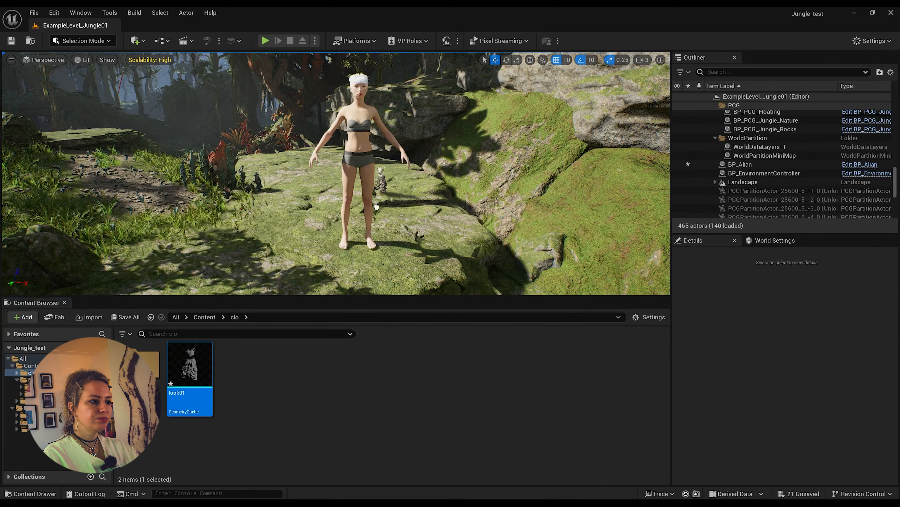
left_click_drag(372, 238, 372, 238)
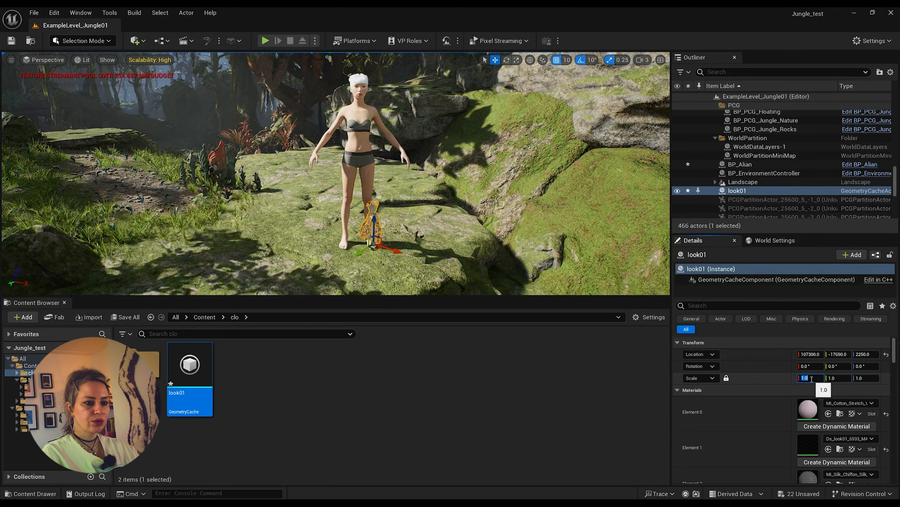
key("Return")
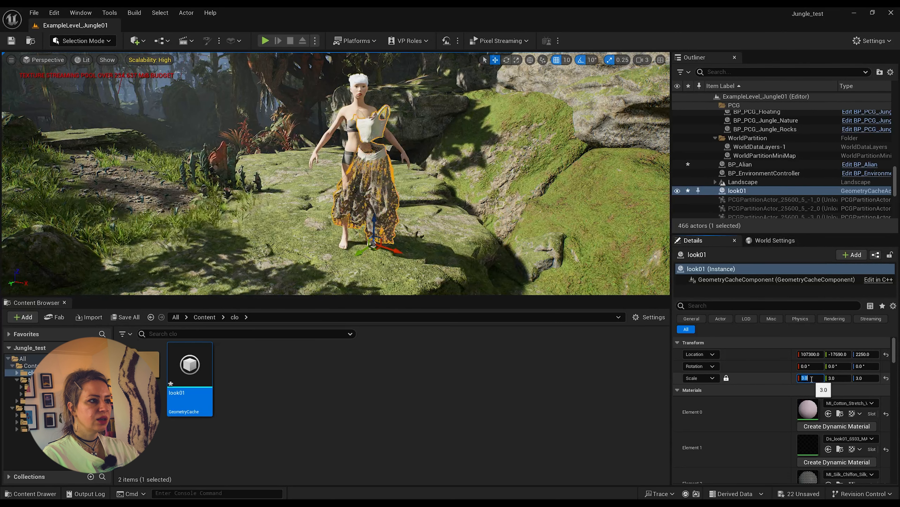
Step: Copy BP_Alian's location onto look01 and check how the outfit fits the character
left_click(356, 107)
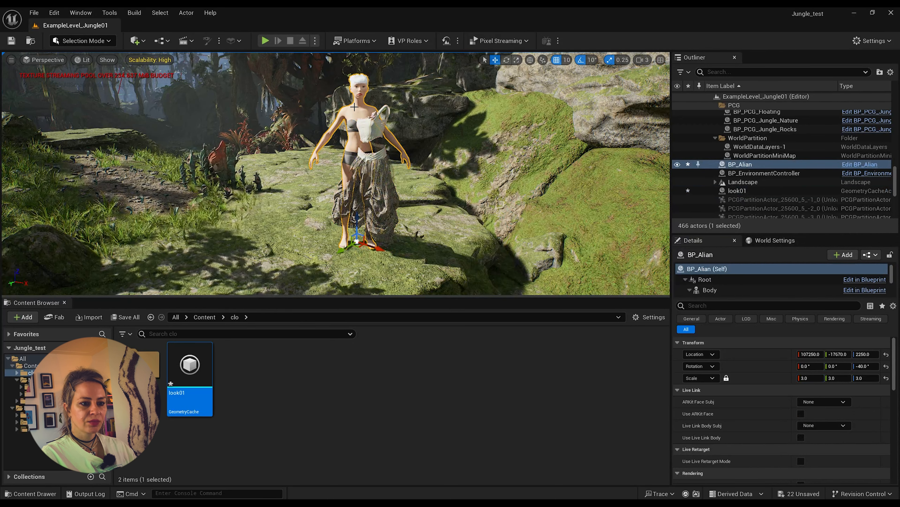
right_click(778, 354)
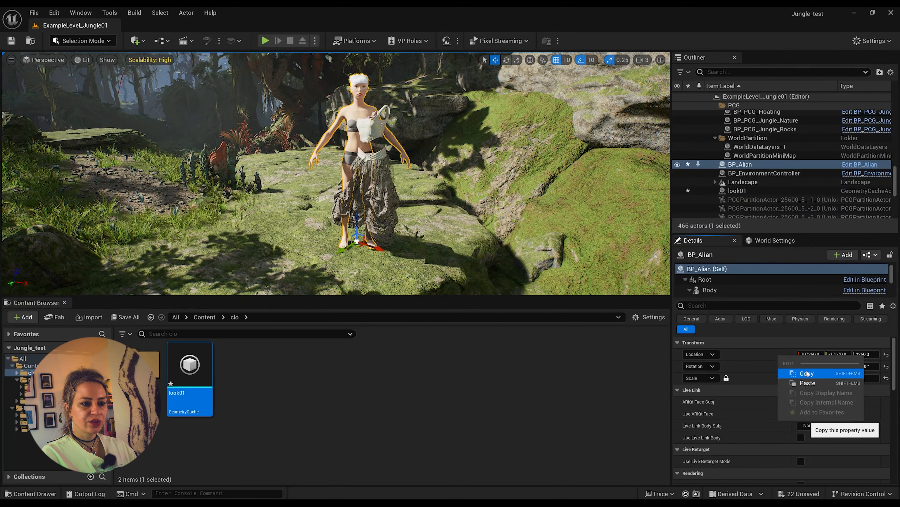
left_click(759, 353)
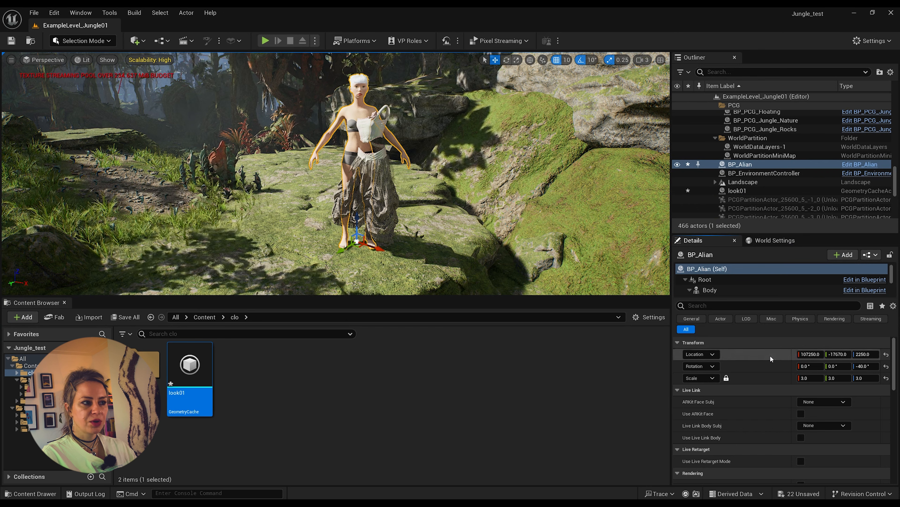
left_click(737, 190)
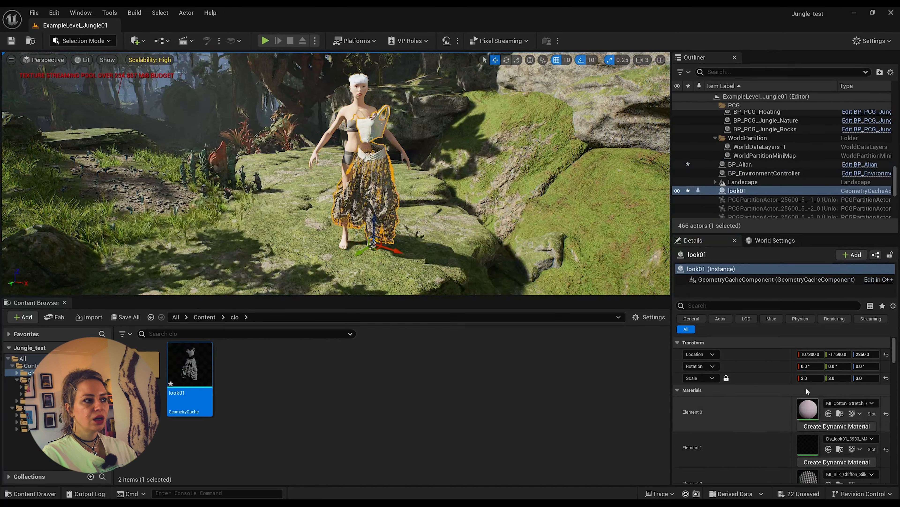
right_click(773, 354)
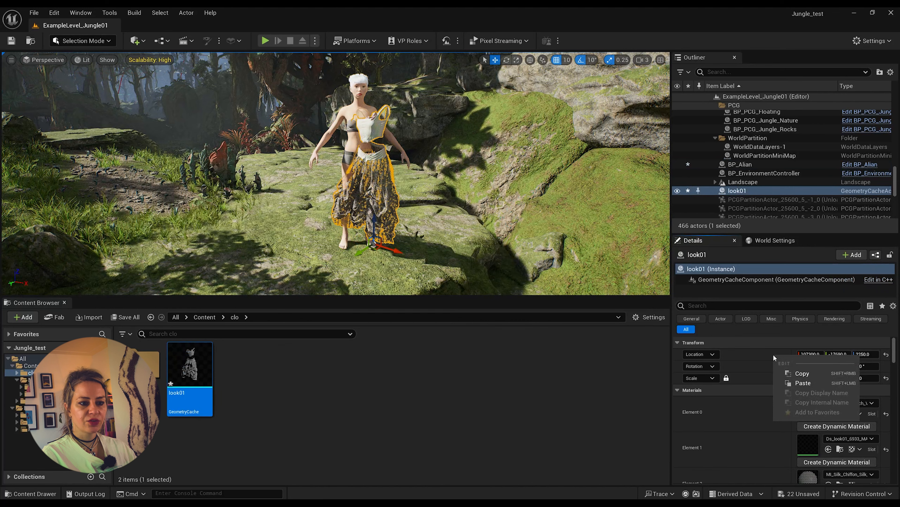
left_click(804, 383)
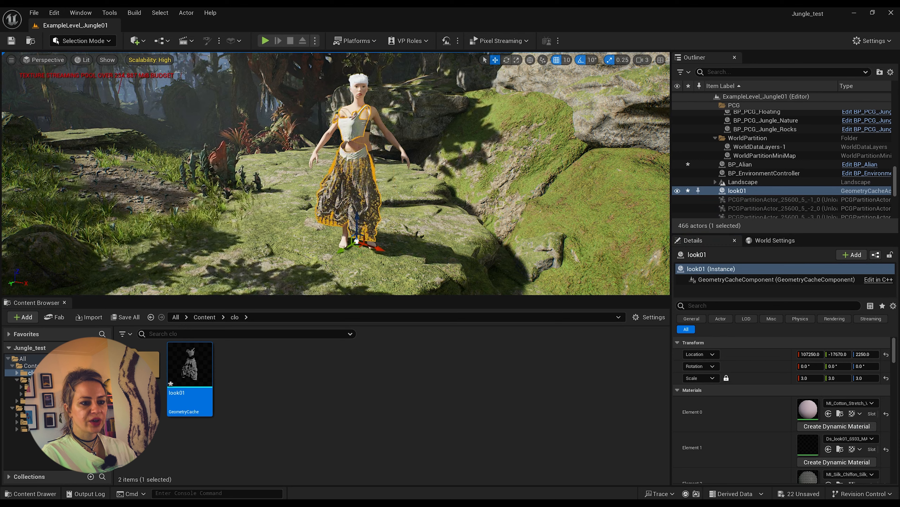
left_click(740, 164)
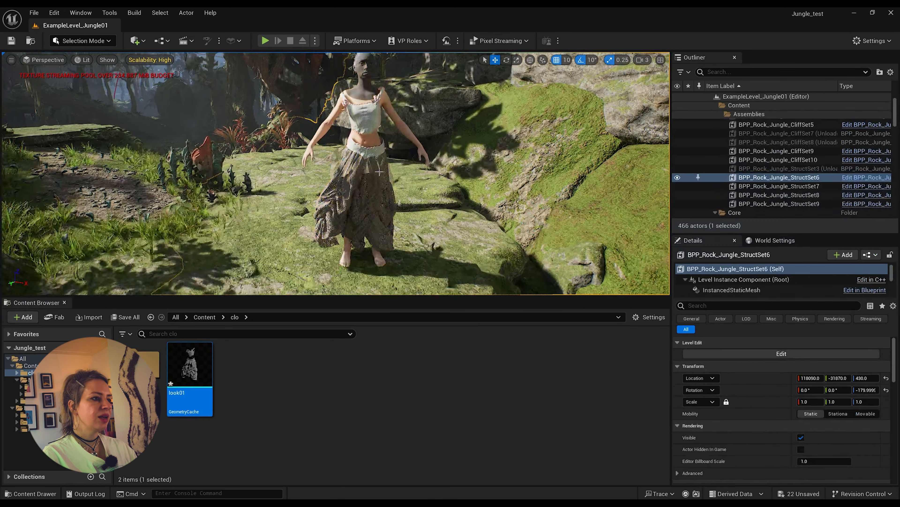
scroll(379, 174, "up", 3)
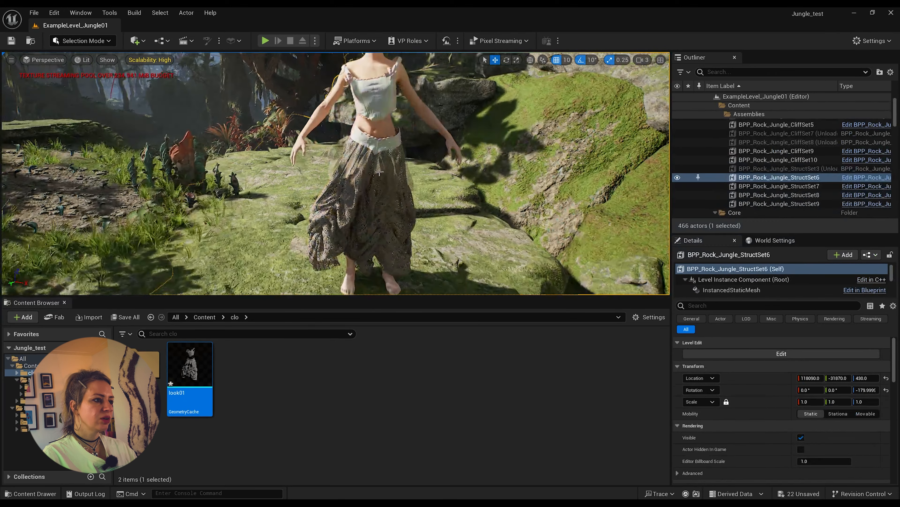
scroll(380, 174, "down", 3)
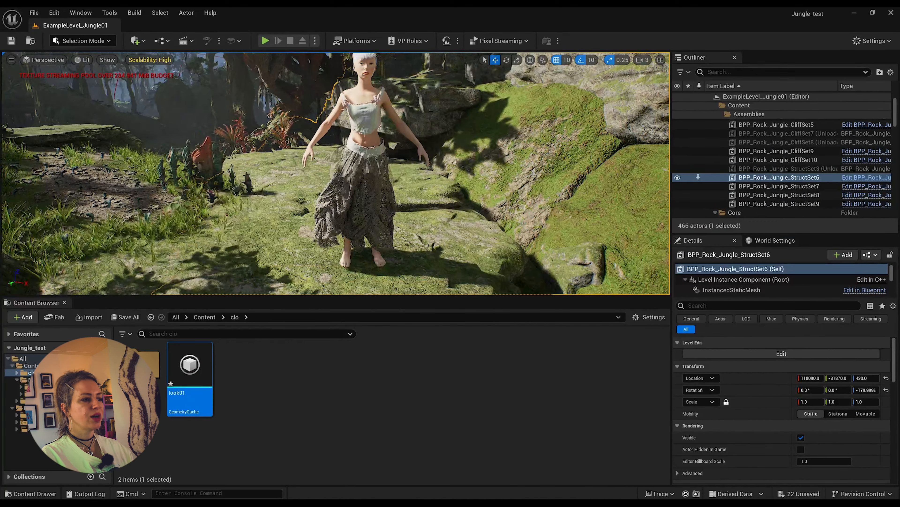
left_click(370, 145)
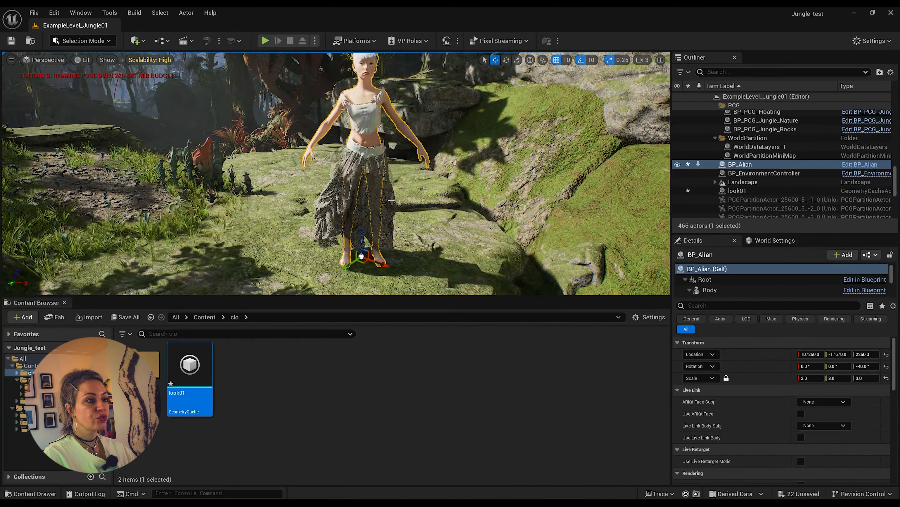
left_click(371, 145)
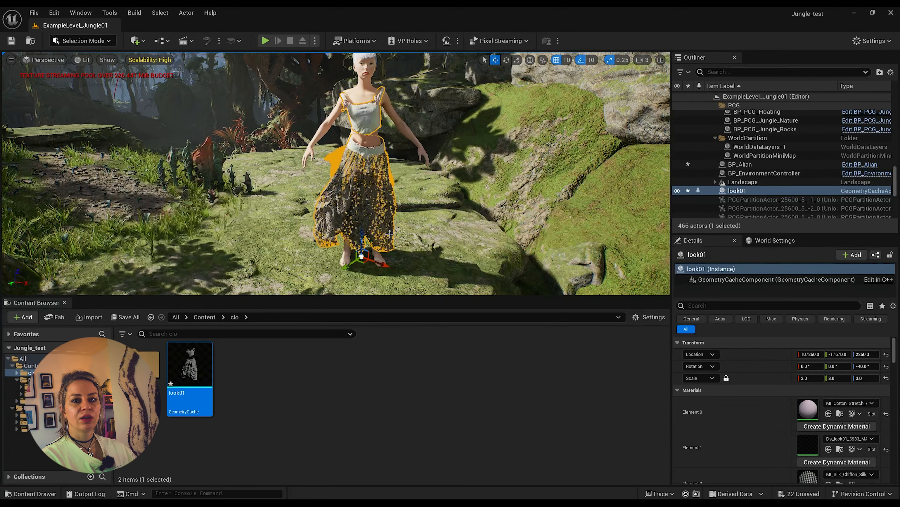
Step: Add a new level sequence and save it as Idle01 in the Content folder
left_click(186, 41)
left_click(230, 67)
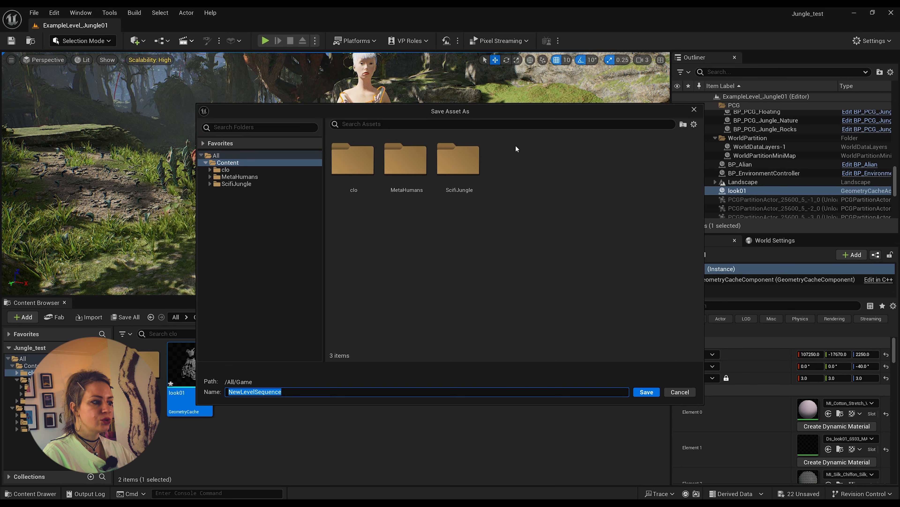
right_click(519, 175)
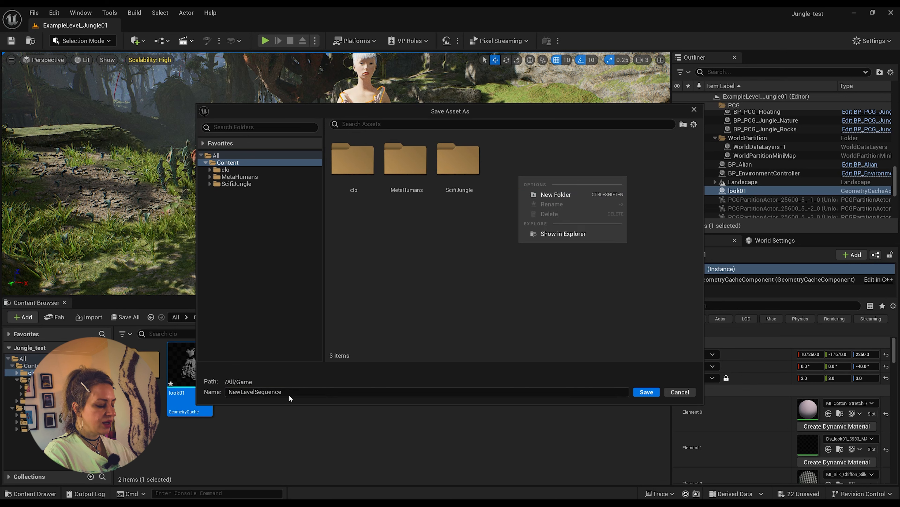
left_click(296, 391)
double_click(296, 392)
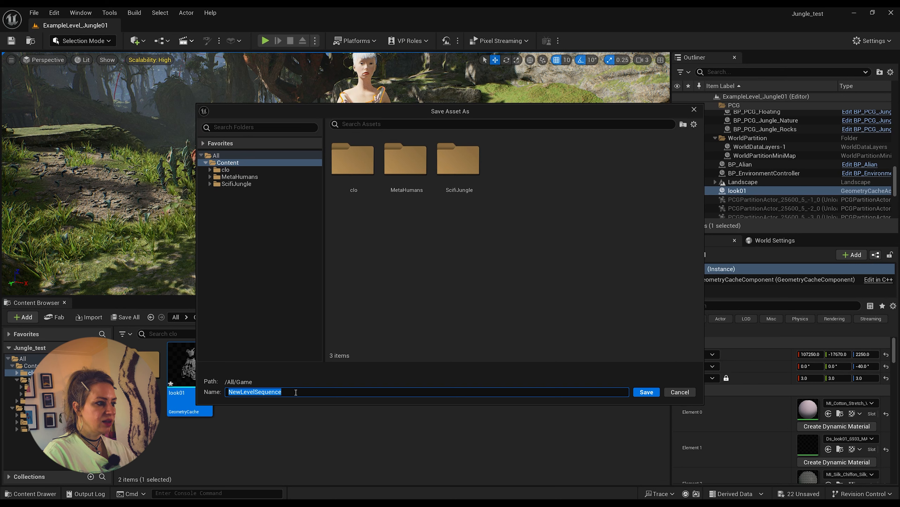
type("Idle")
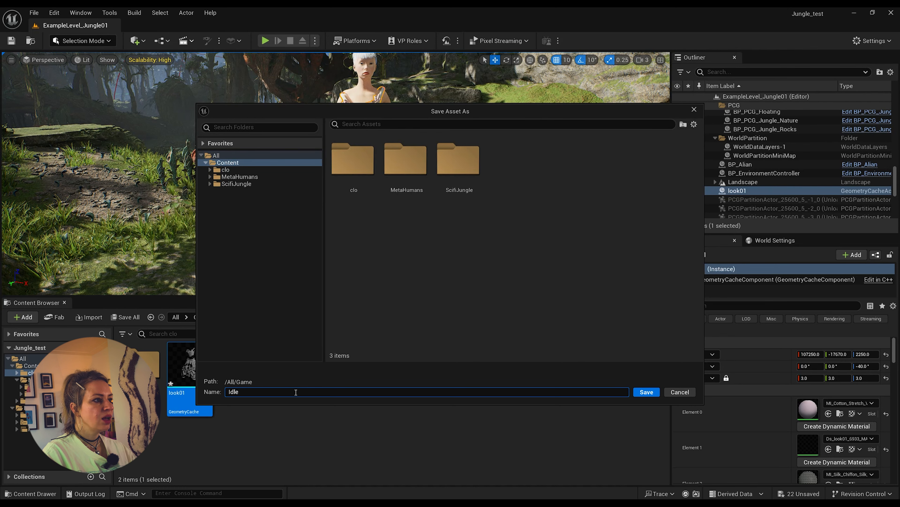
type("01")
key("Return")
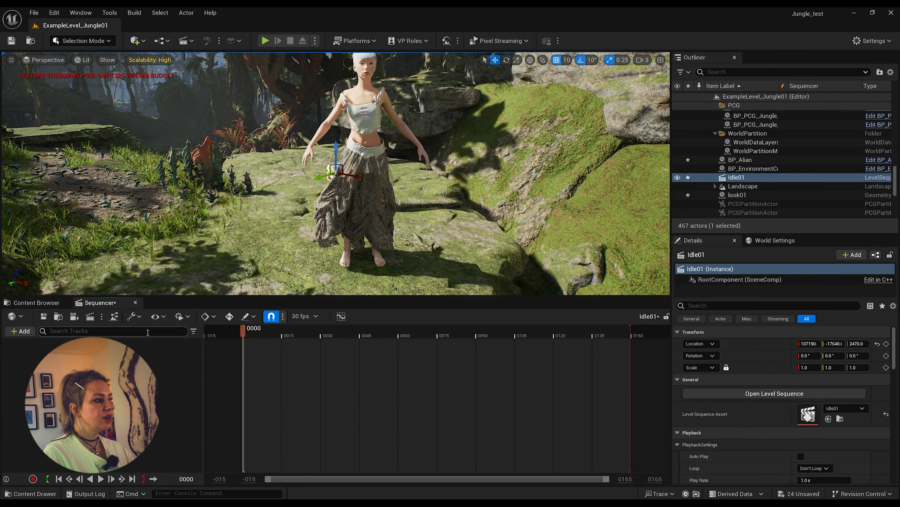
left_click(30, 303)
left_click(89, 305)
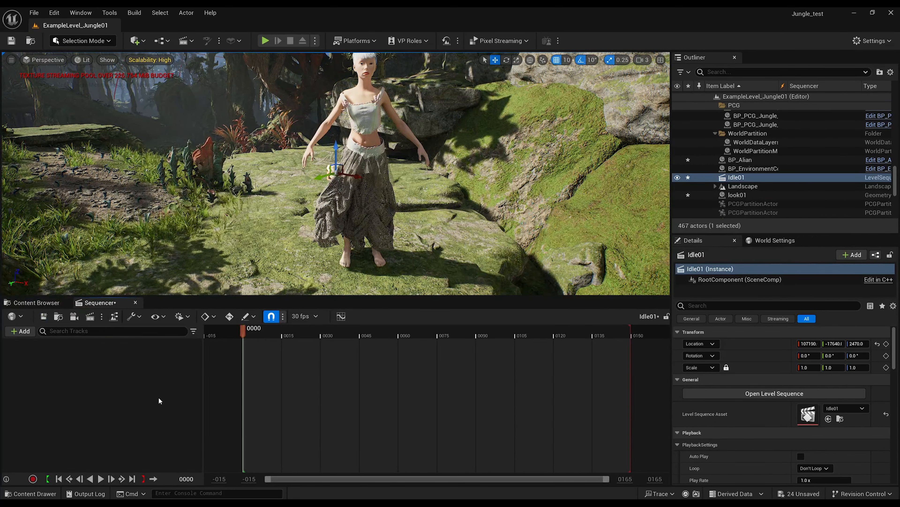
mouse_move(242, 333)
left_mouse_down()
mouse_move(262, 333)
mouse_move(247, 335)
left_mouse_up()
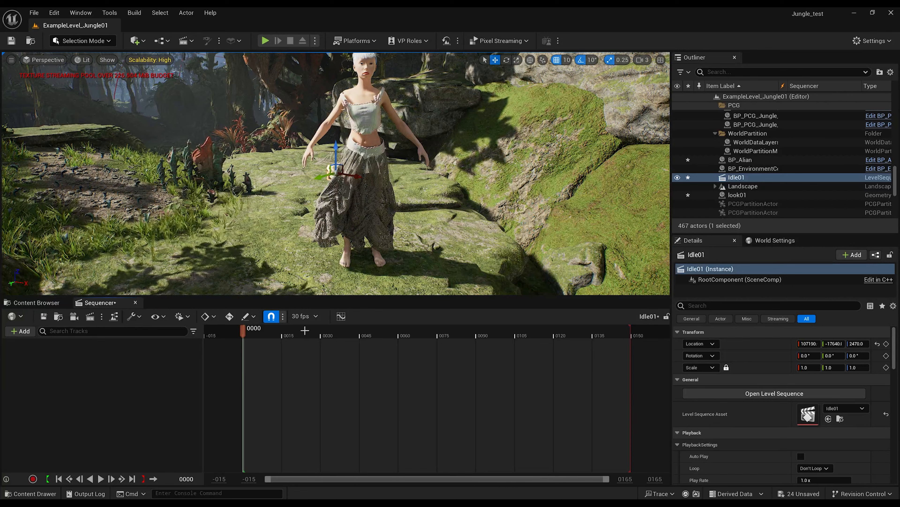
Step: Set the Idle01 sequence's display rate to 24 fps and add BP_Alian to the sequence
left_click(315, 317)
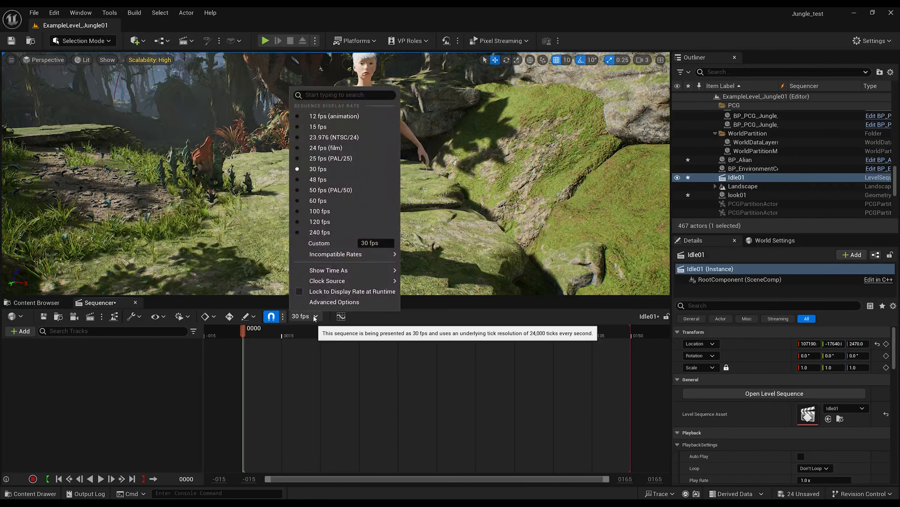
left_click(326, 147)
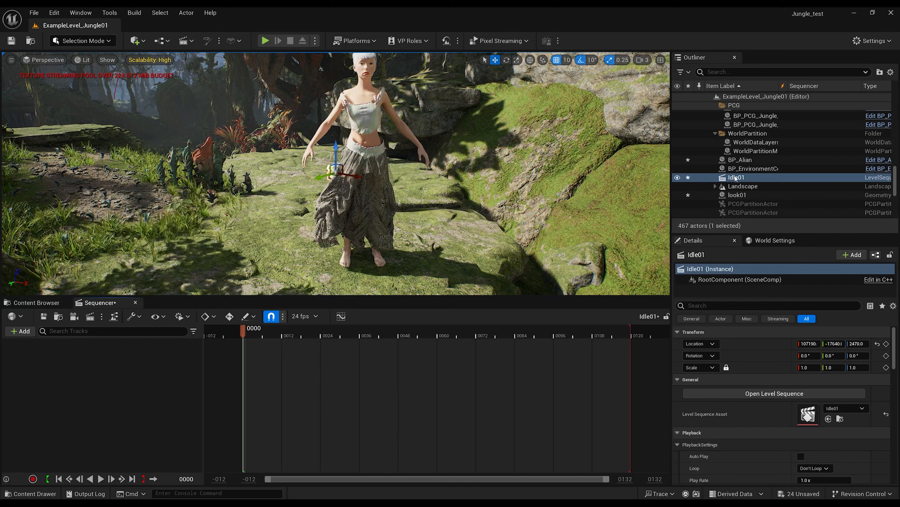
left_click(385, 178)
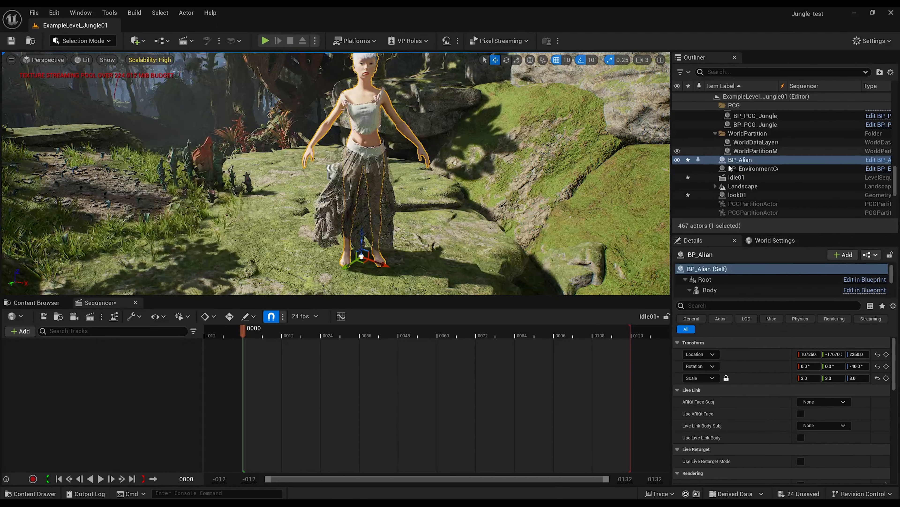
left_click_drag(740, 160, 158, 348)
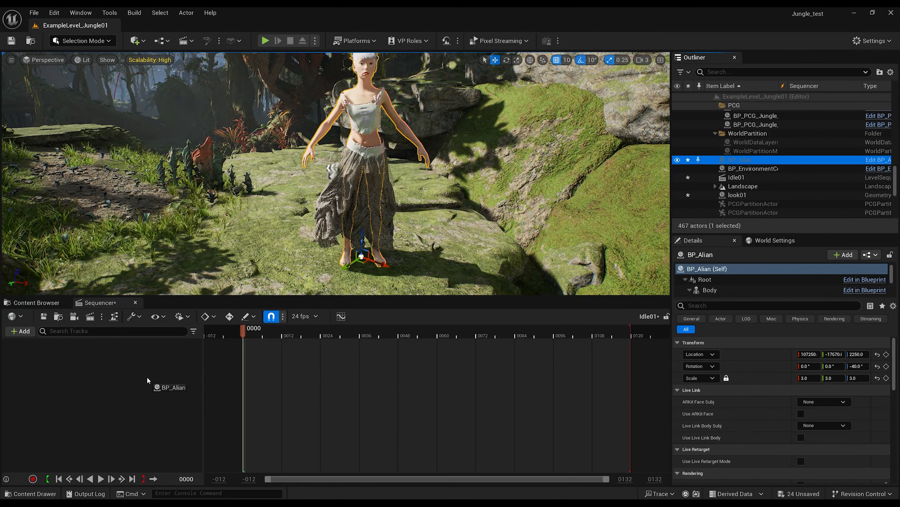
left_click_drag(147, 377, 149, 378)
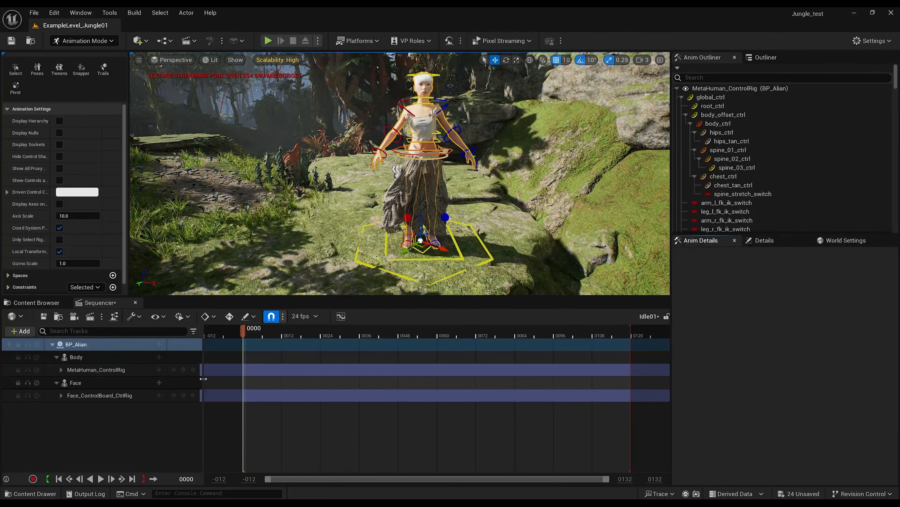
Step: Replace the MetaHuman_ControlRig track under BP_Alian's Body with the idle_01 animation, starting at frame 0
left_click(135, 370)
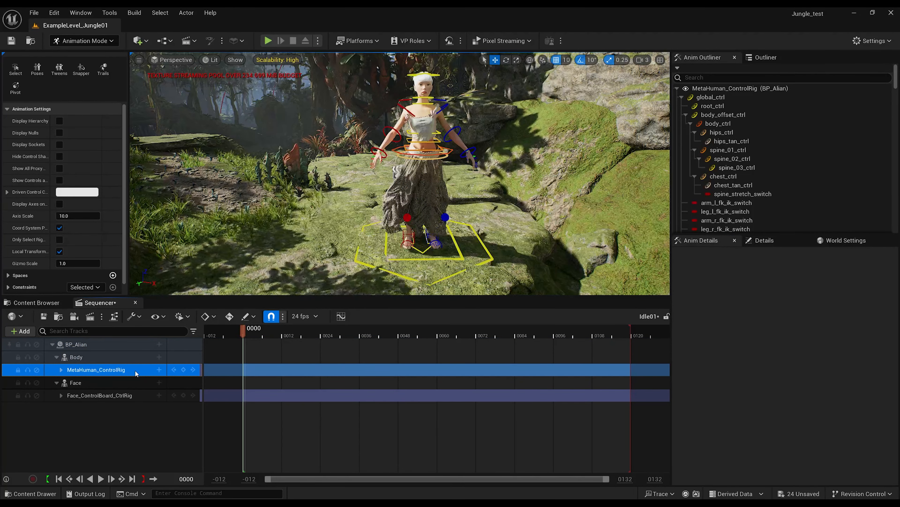
key("Delete")
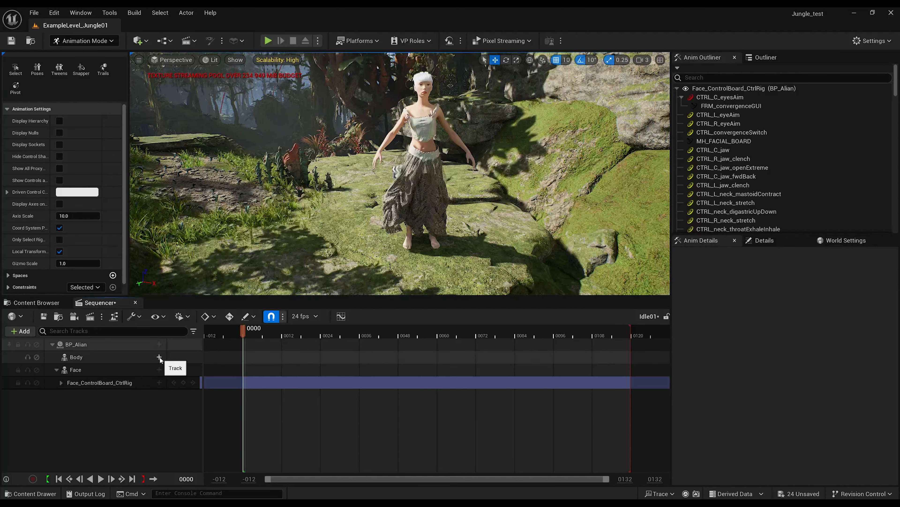
left_click(159, 357)
mouse_move(232, 135)
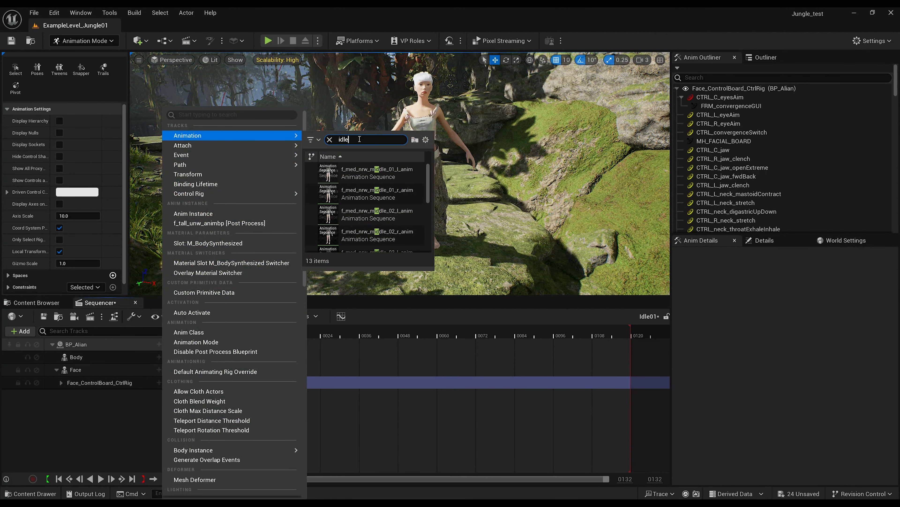
type("idle")
left_click(354, 172)
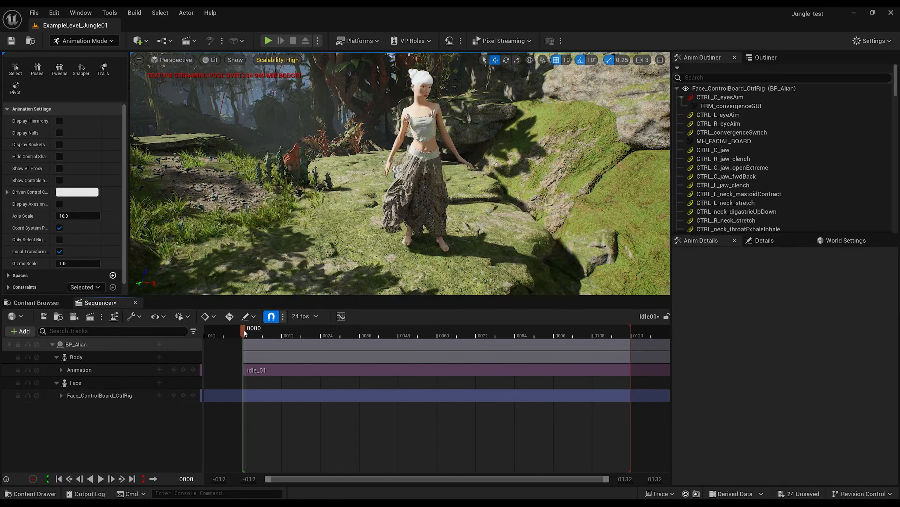
left_click_drag(244, 327, 242, 359)
left_click_drag(249, 357, 244, 358)
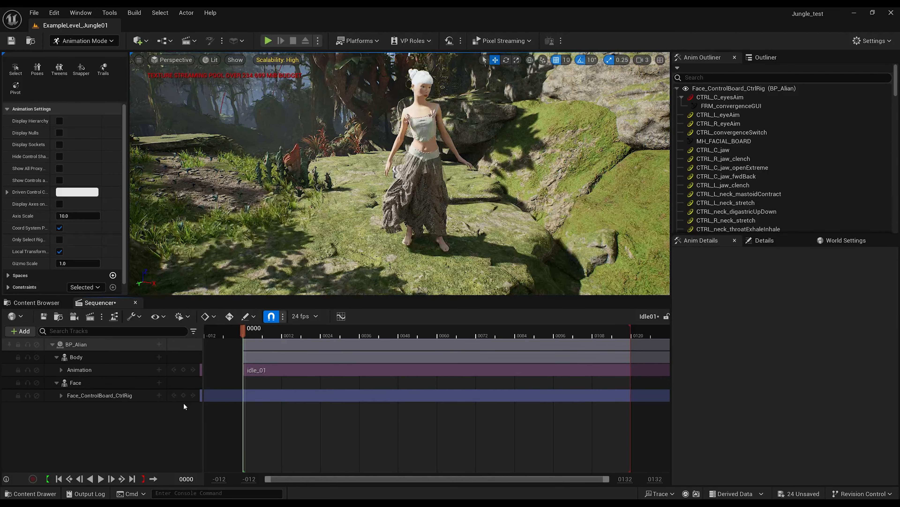
Step: Return to Selection mode, add look01 to the sequence with a Geometry Cache track, and preview the outfit's motion with the character
left_click(421, 192)
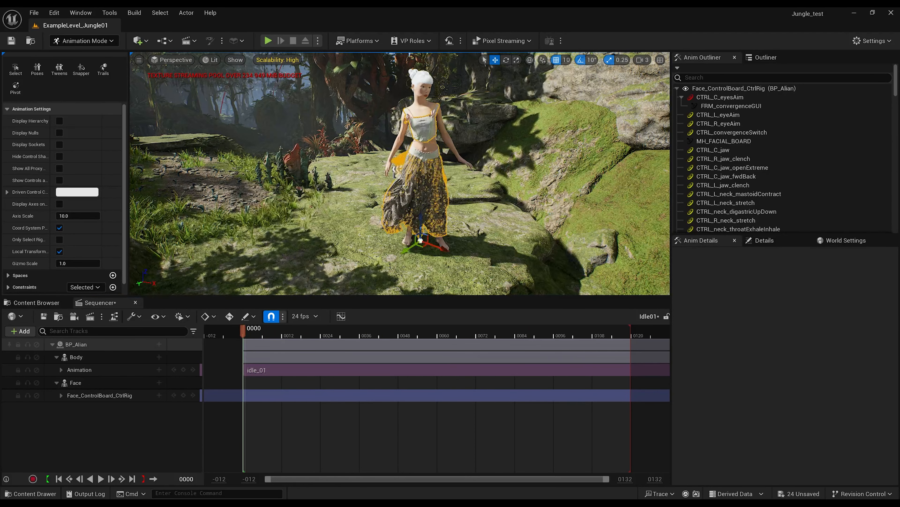
left_click(108, 41)
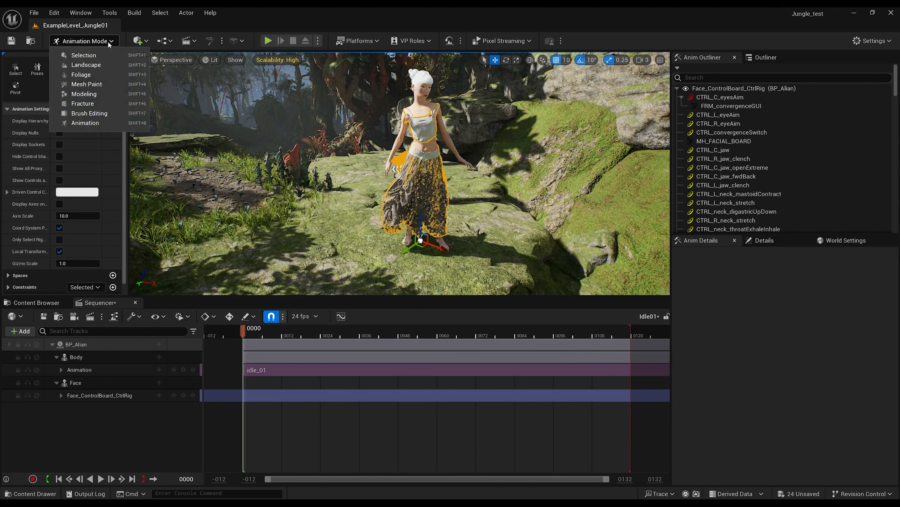
left_click(89, 57)
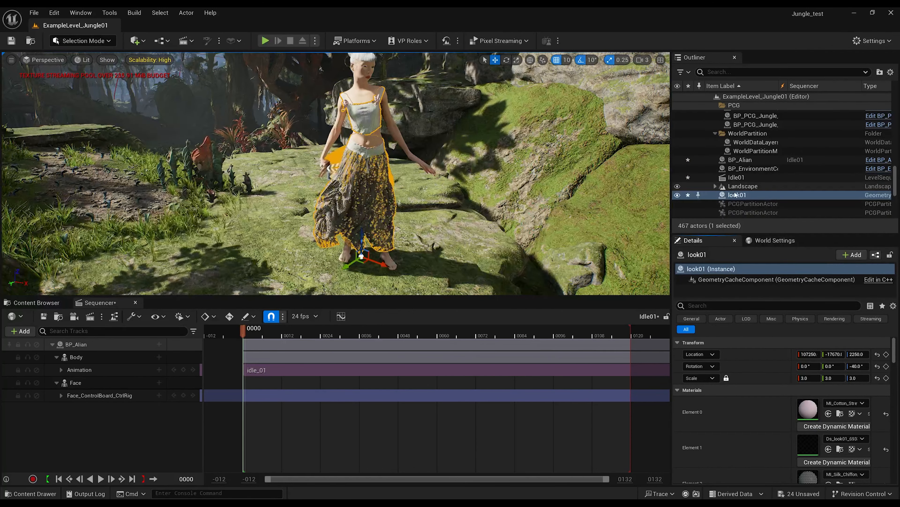
left_click_drag(766, 194, 80, 444)
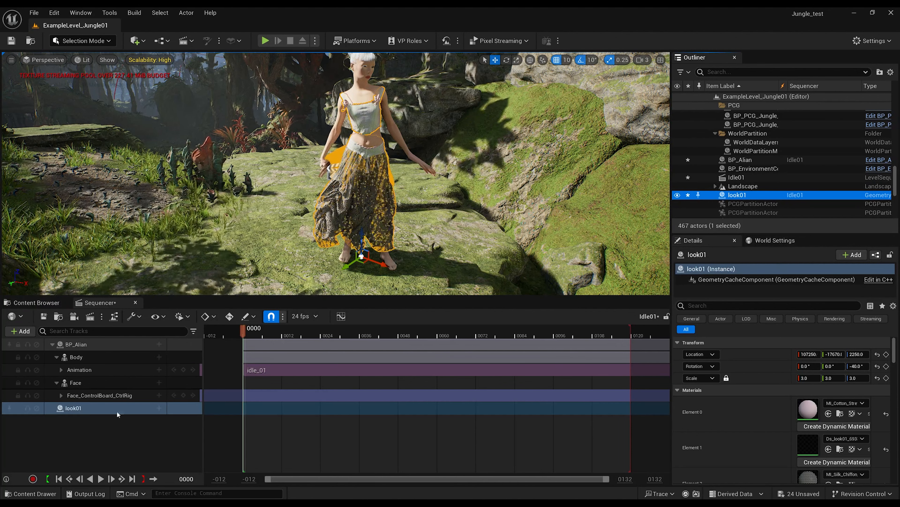
left_click(159, 408)
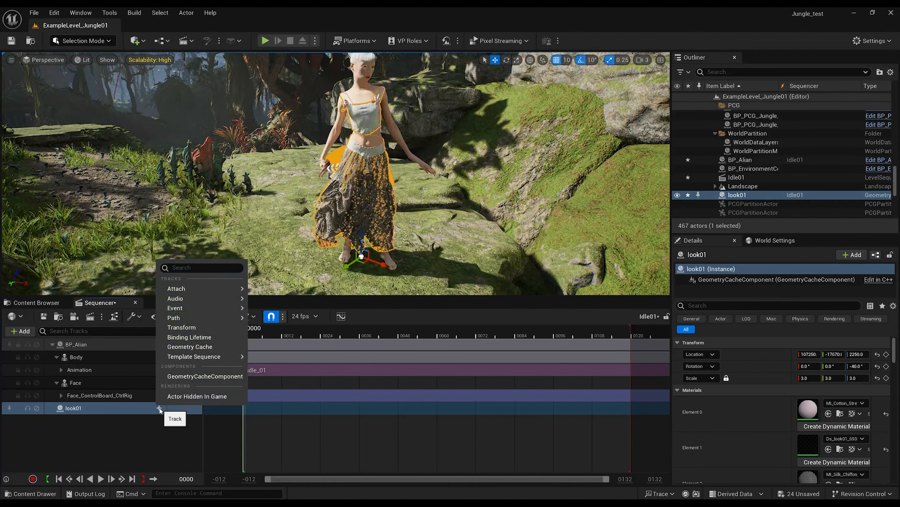
left_click(202, 350)
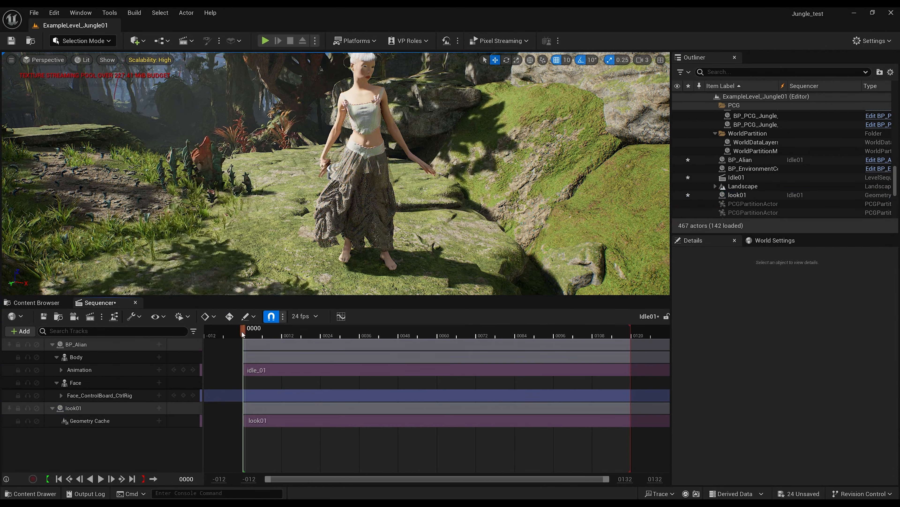
key("space")
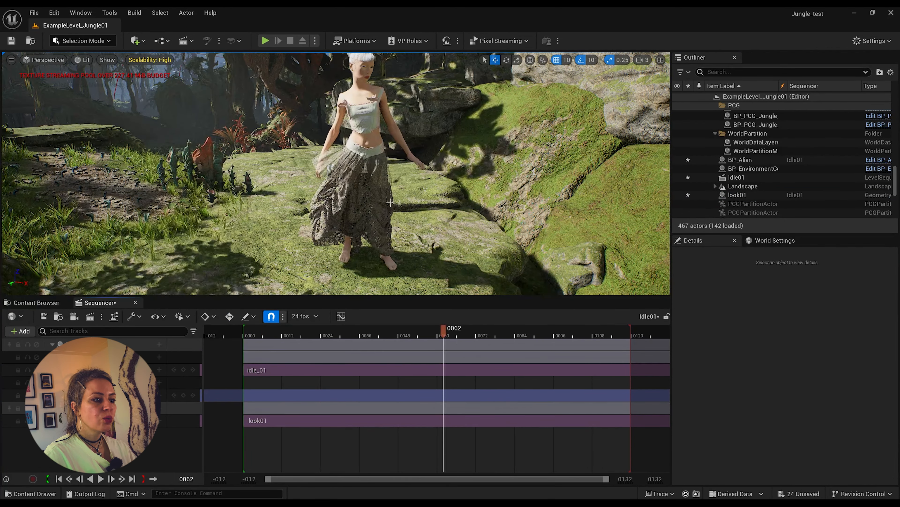
left_click_drag(443, 334, 379, 346)
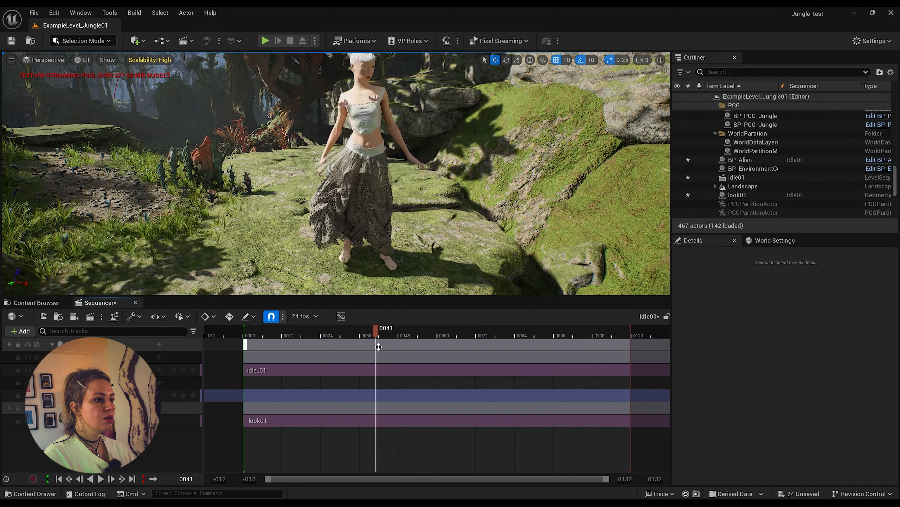
Step: Widen the view around the dressed character and create a Cine Camera Actor at that viewpoint
scroll(368, 217, "down", 3)
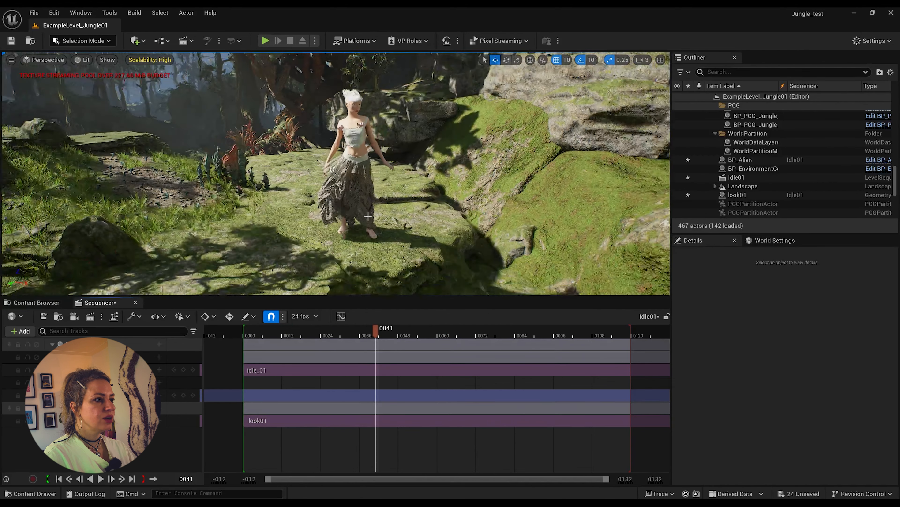
mouse_move(368, 217)
right_mouse_down()
mouse_move(354, 217)
mouse_move(377, 218)
right_mouse_up()
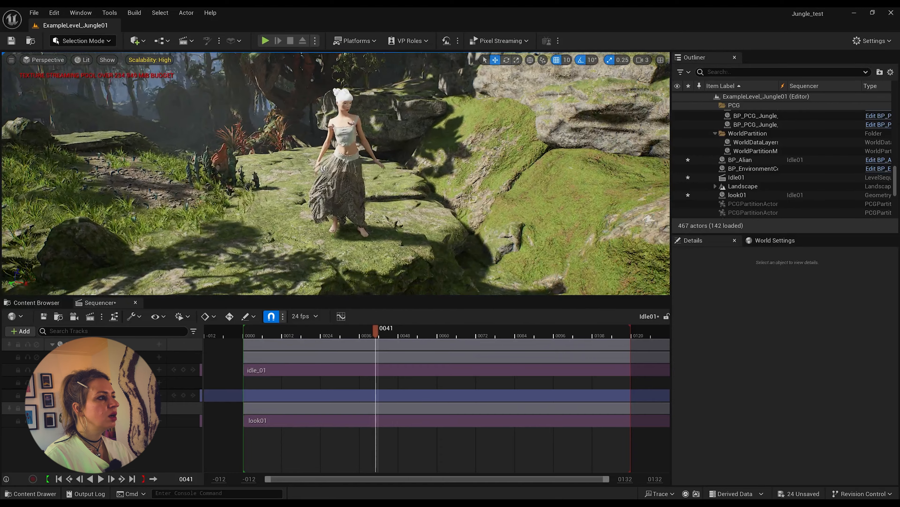
left_click(11, 61)
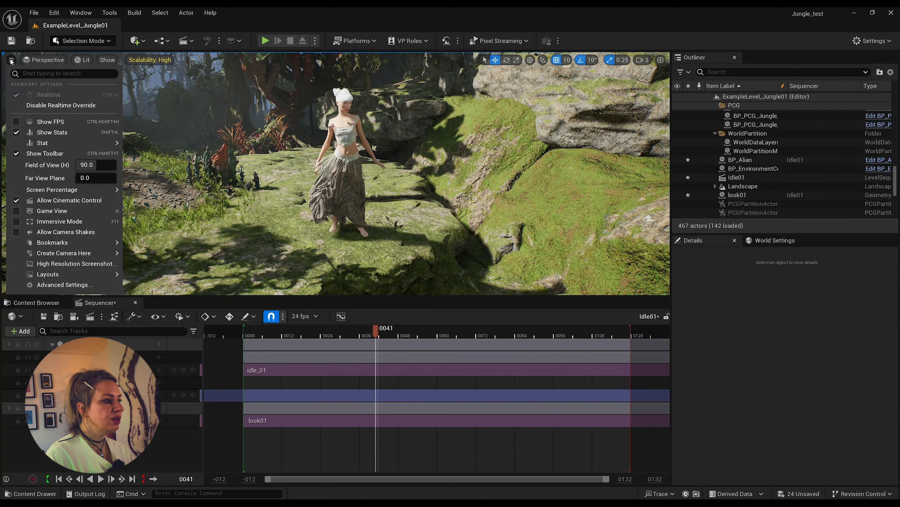
mouse_move(51, 254)
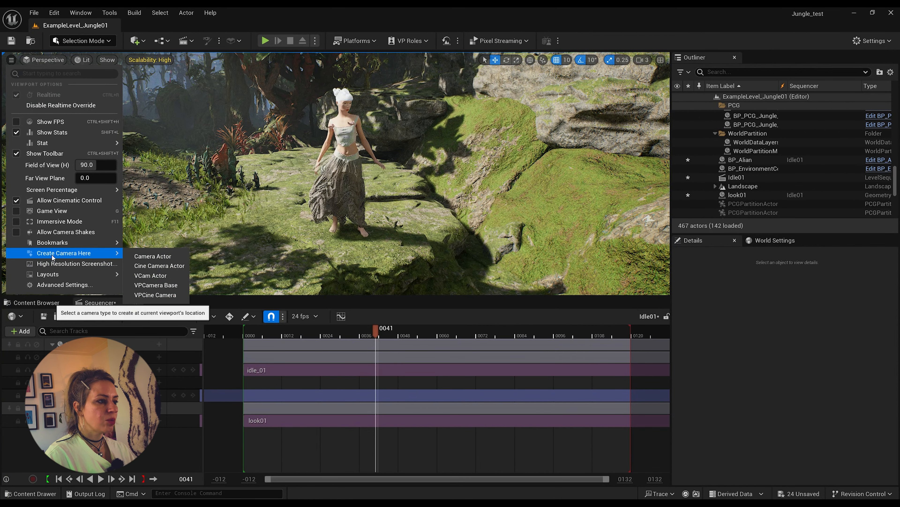
left_click(164, 267)
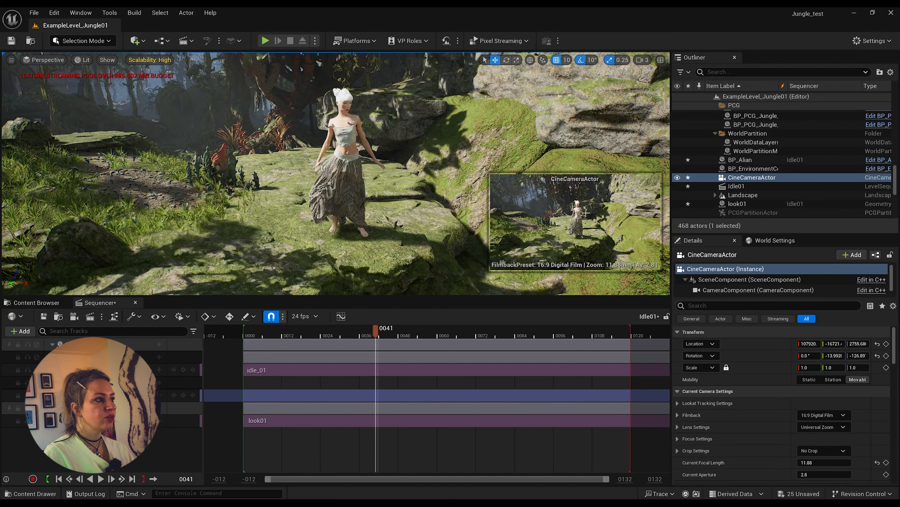
Step: Switch to the Cinematic Viewport and look through CineCameraActor
left_click(51, 60)
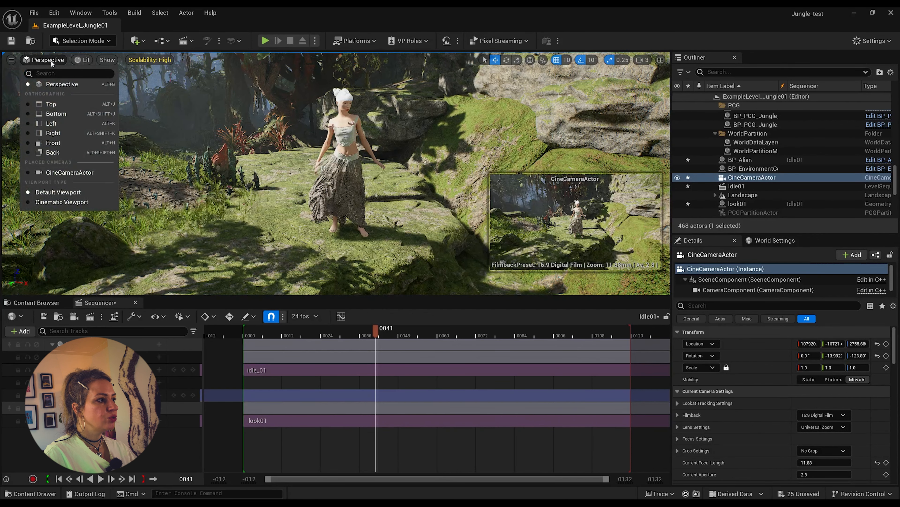
left_click(62, 202)
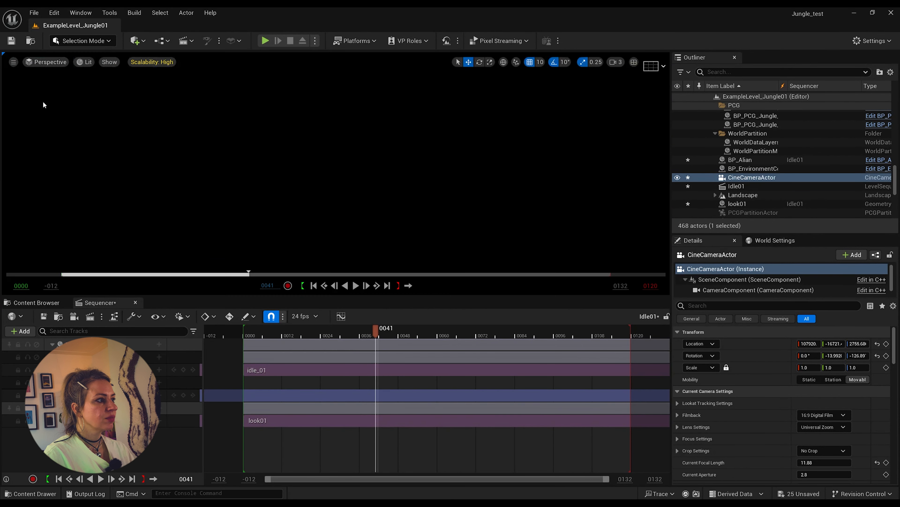
left_click(41, 63)
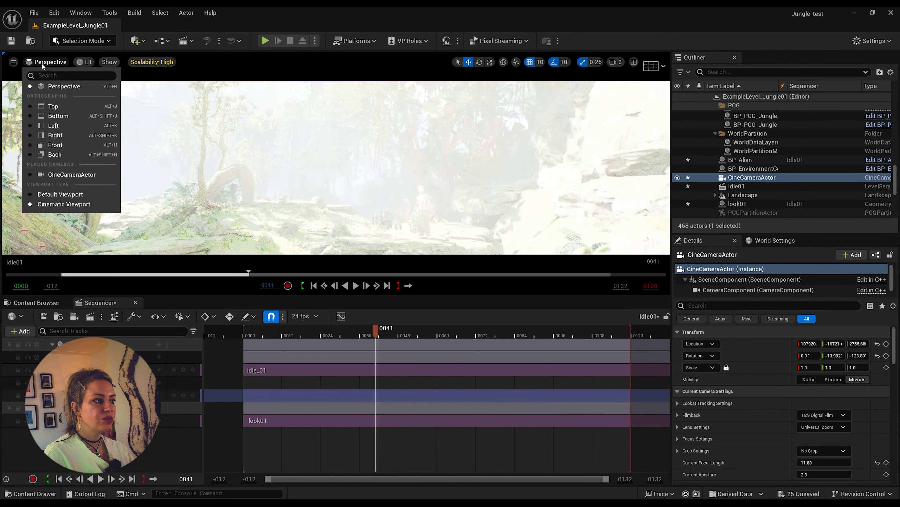
left_click(70, 174)
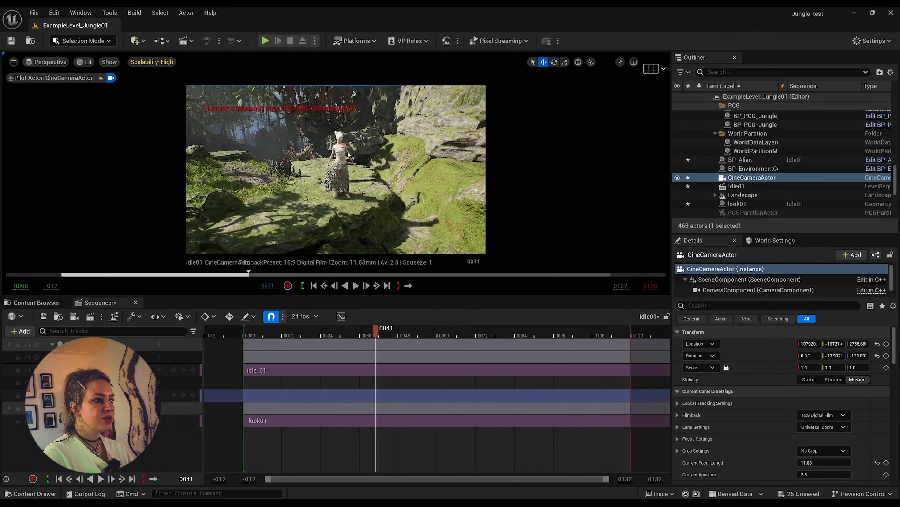
Step: Pilot CineCameraActor closer and lower to frame the character full-body against the rocks, checking the camera speed settings
right_click_drag(372, 172, 367, 172)
key("e")
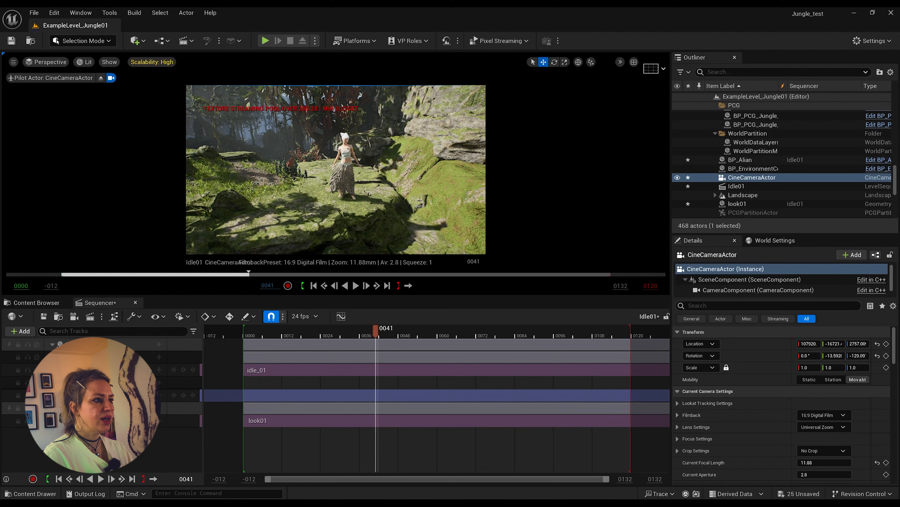
key("d")
mouse_move(378, 170)
right_mouse_down()
mouse_move(354, 159)
mouse_move(371, 160)
right_mouse_up()
key("w")
key("d")
key("d")
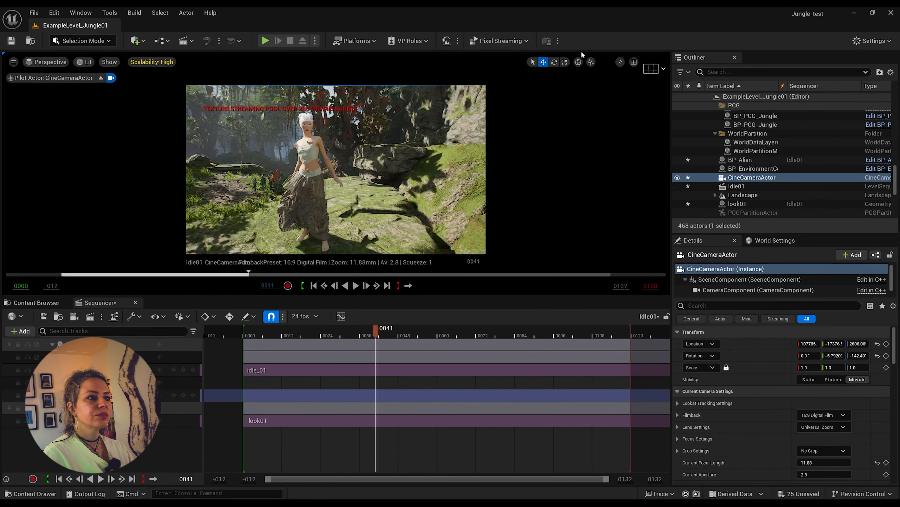
left_click(620, 63)
mouse_move(707, 174)
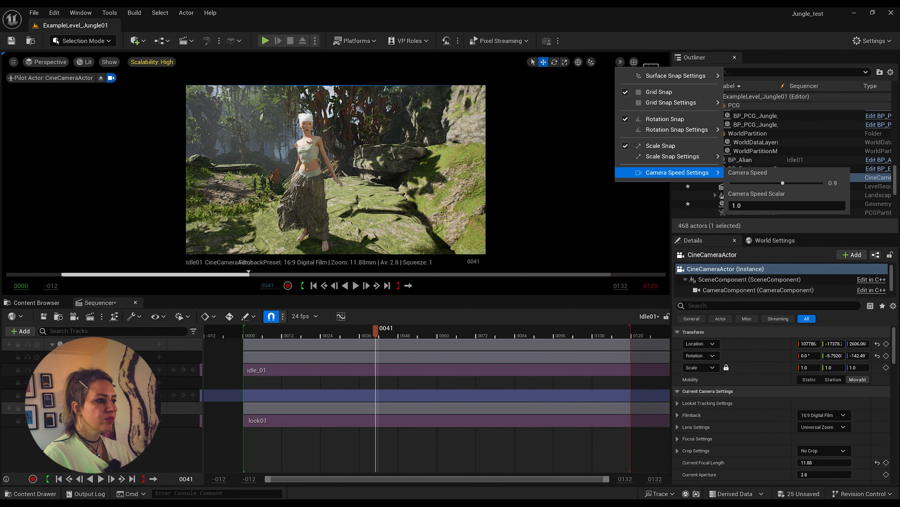
right_click_drag(297, 184, 289, 188)
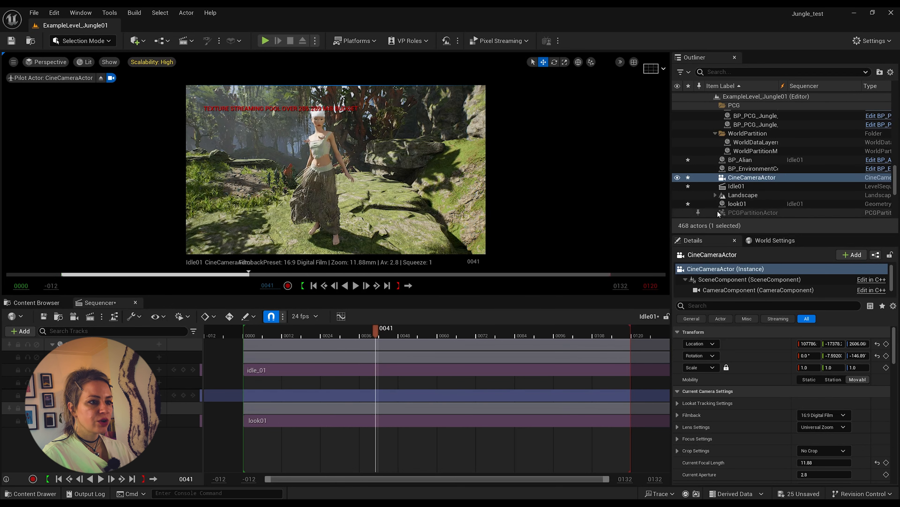
Step: Add CineCameraActor to the Idle01 sequence and scrub the timeline to preview the shot
left_click_drag(758, 181, 238, 337)
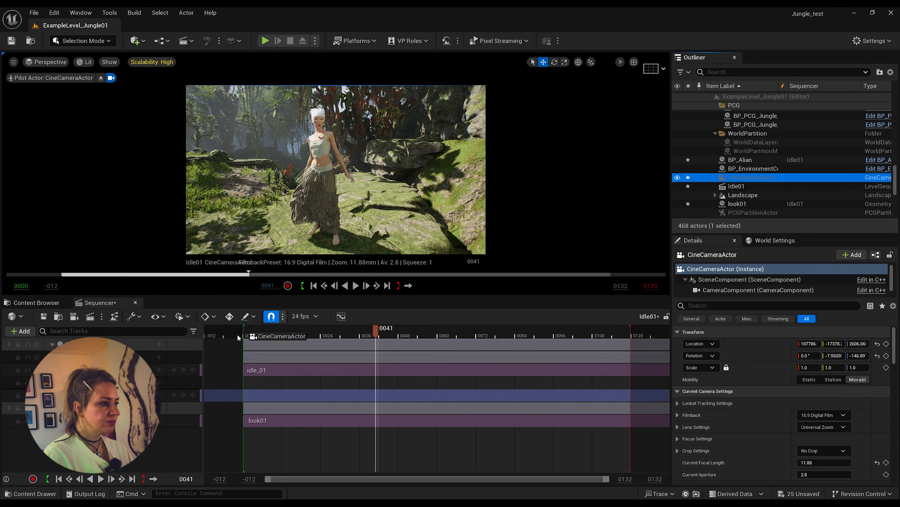
left_click_drag(136, 448, 140, 445)
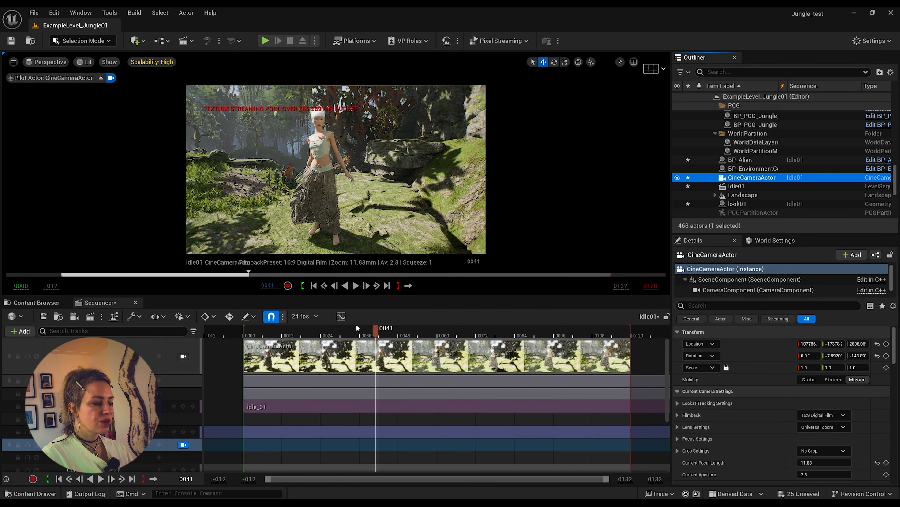
left_click_drag(377, 332, 347, 339)
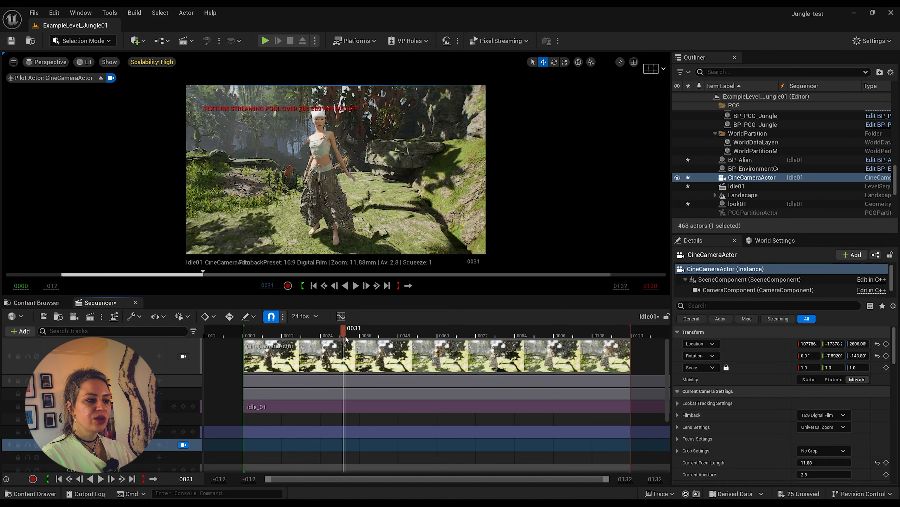
mouse_move(352, 335)
left_mouse_down()
mouse_move(378, 334)
mouse_move(366, 337)
left_mouse_up()
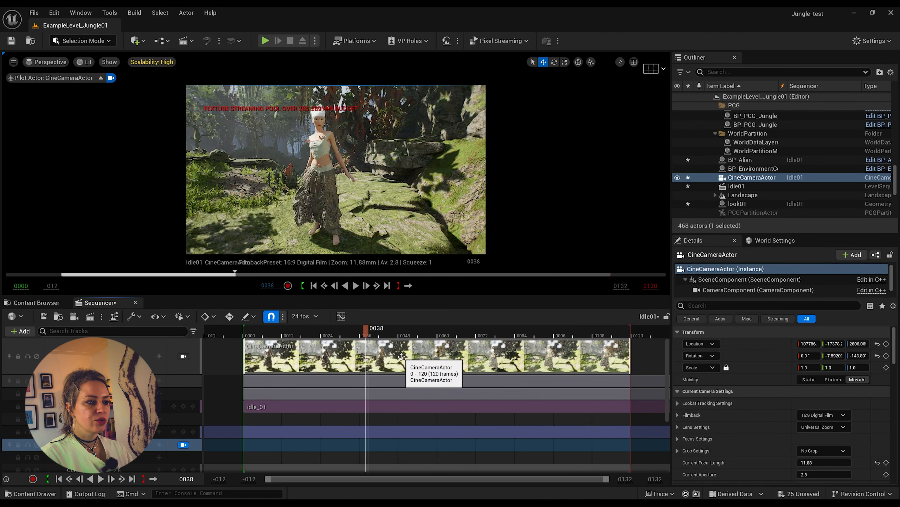
Step: Reframe CineCameraActor on the character, then set its filmback to 16:9 DSLR and its lens to 30mm Prime f/1.4
right_click(402, 356)
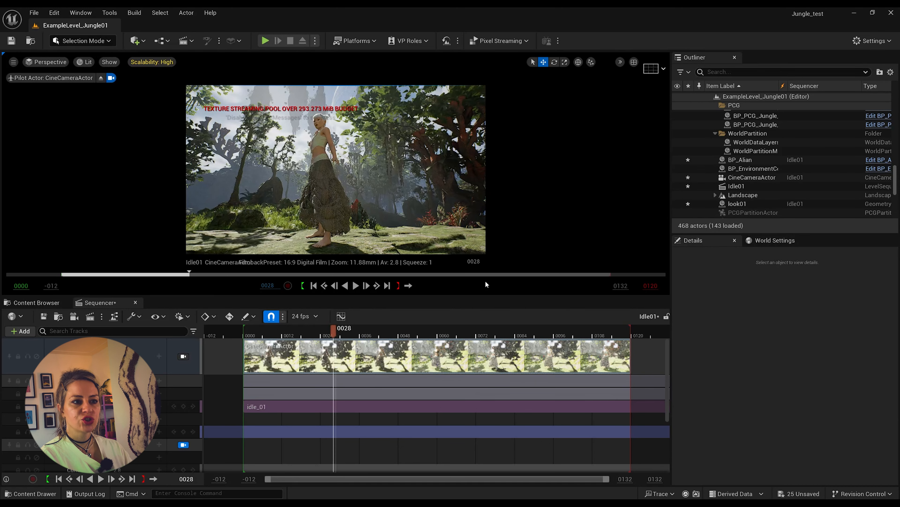
left_click(753, 177)
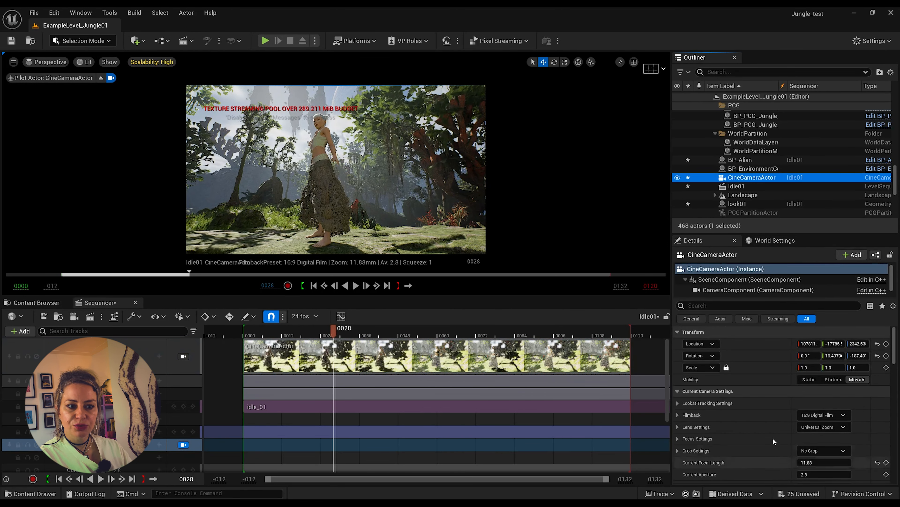
left_click(827, 416)
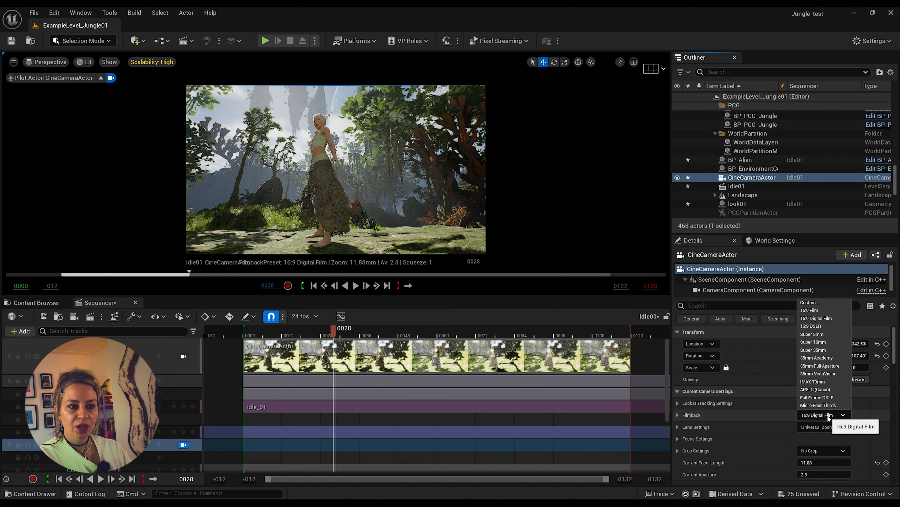
left_click(811, 326)
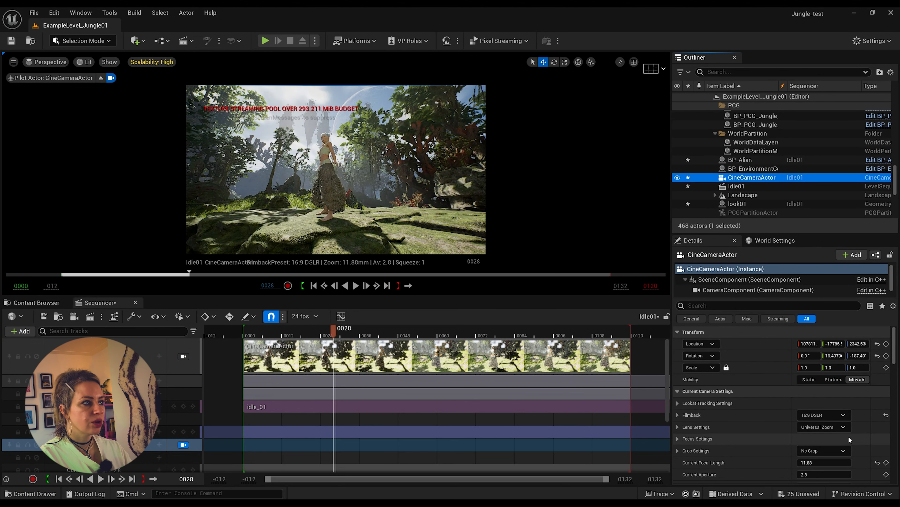
scroll(833, 424, "down", 2)
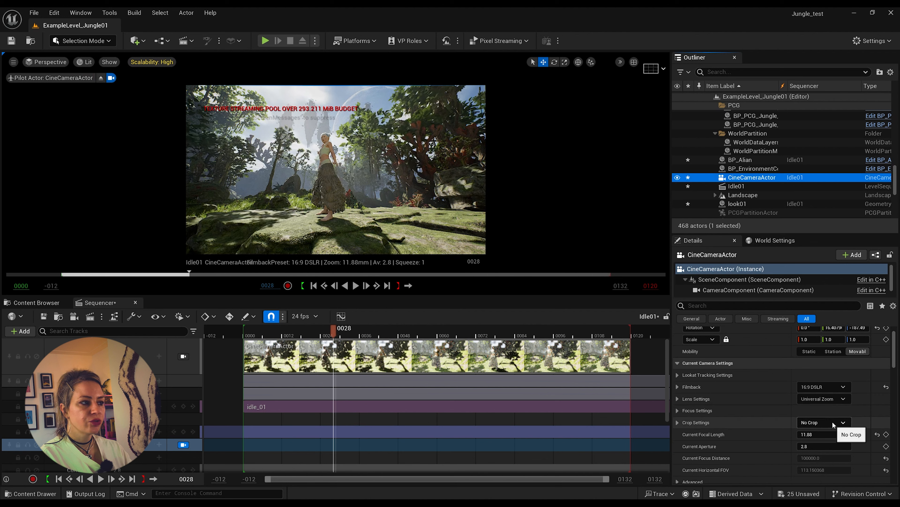
left_click(831, 399)
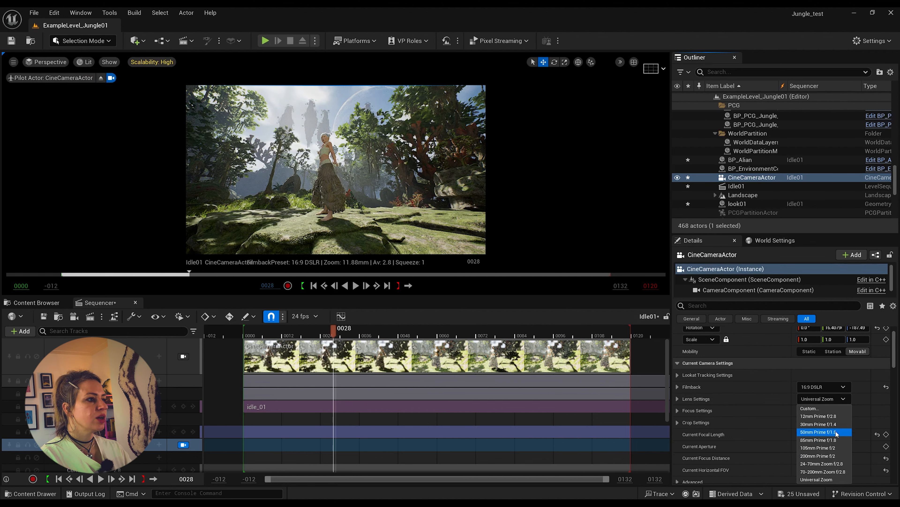
left_click(818, 424)
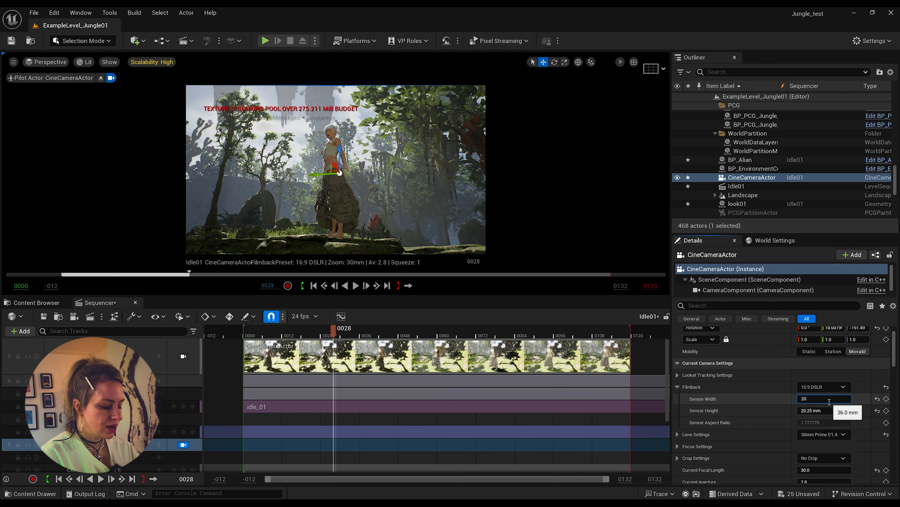
Step: Give CineCameraActor a portrait filmback with a sensor width of 20.5 mm and a sensor height of 36 mm
left_click(829, 410)
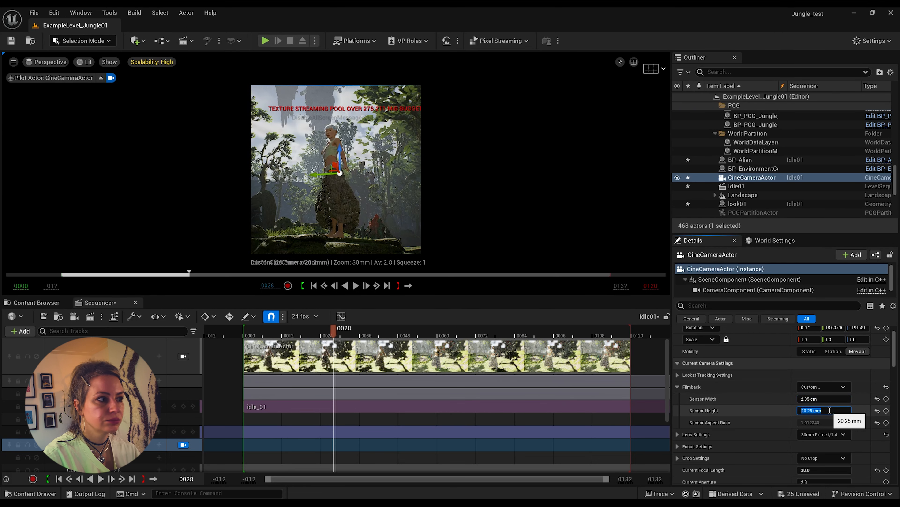
type("36")
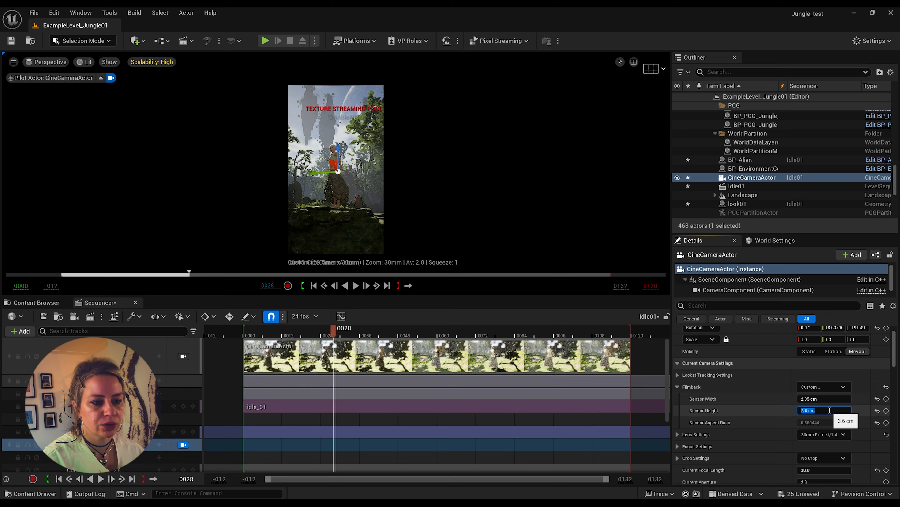
key("Return")
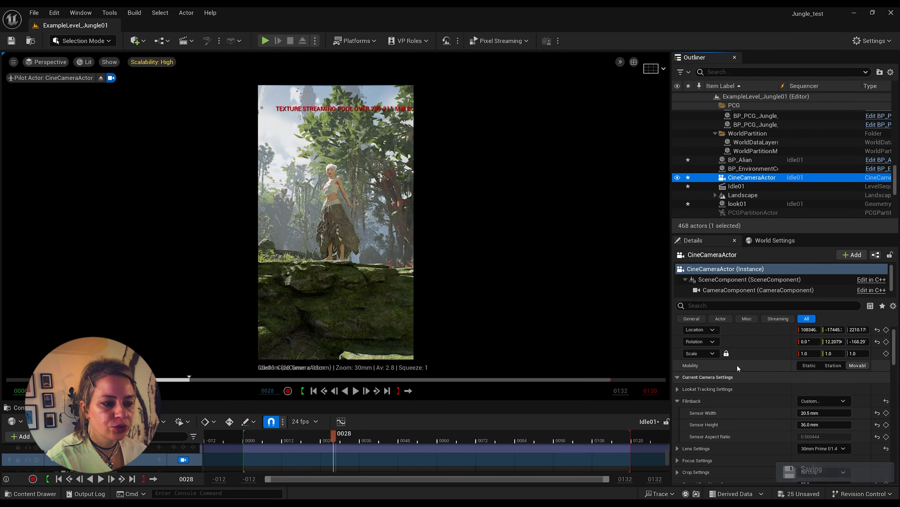
Step: Set the camera's focus method to Tracking and pick BP_Alian in the viewport as the actor to track
scroll(763, 416, "down", 1)
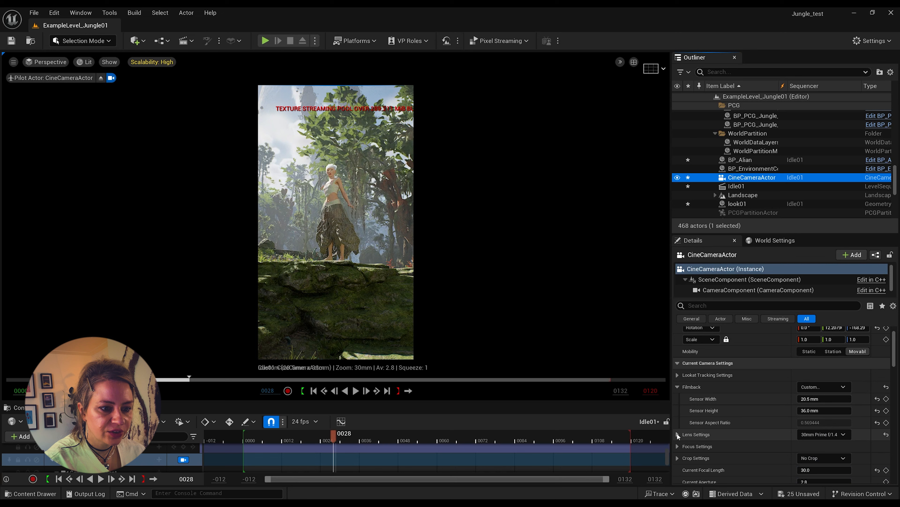
left_click(677, 446)
scroll(741, 447, "down", 2)
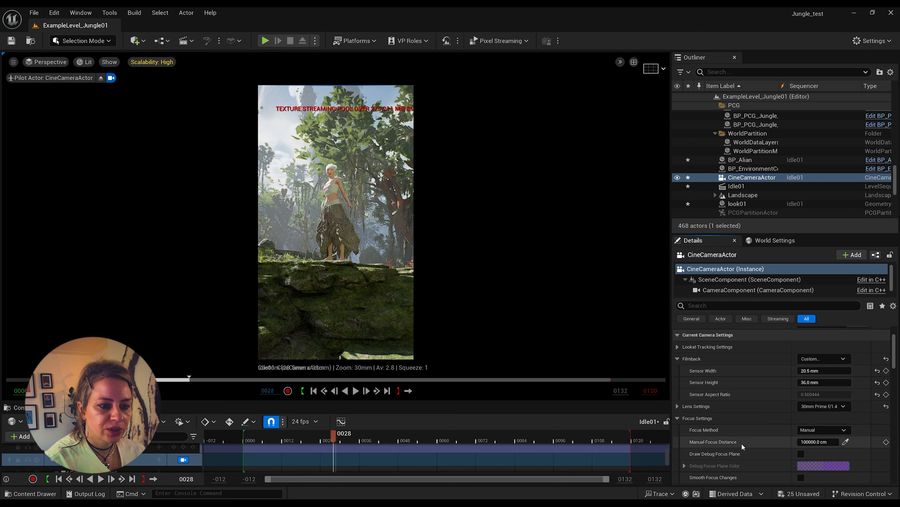
left_click(844, 430)
left_click(821, 453)
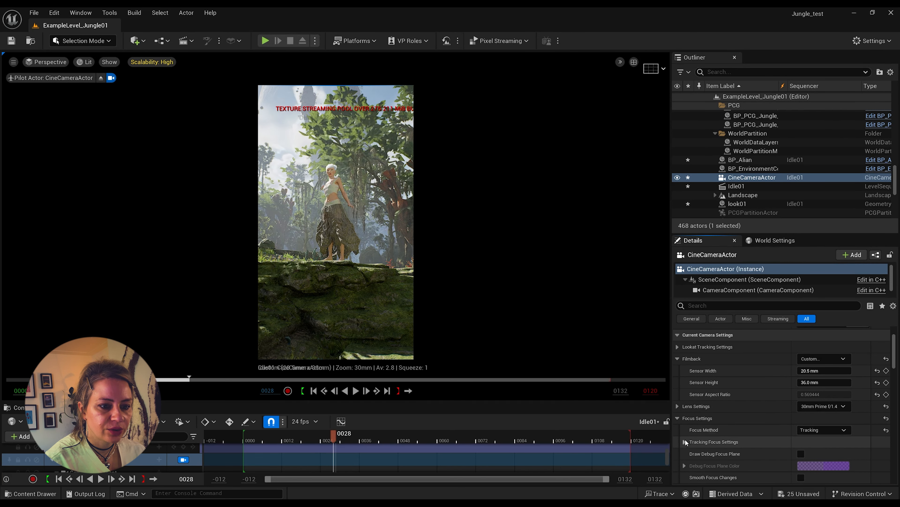
left_click(811, 442)
scroll(812, 441, "down", 2)
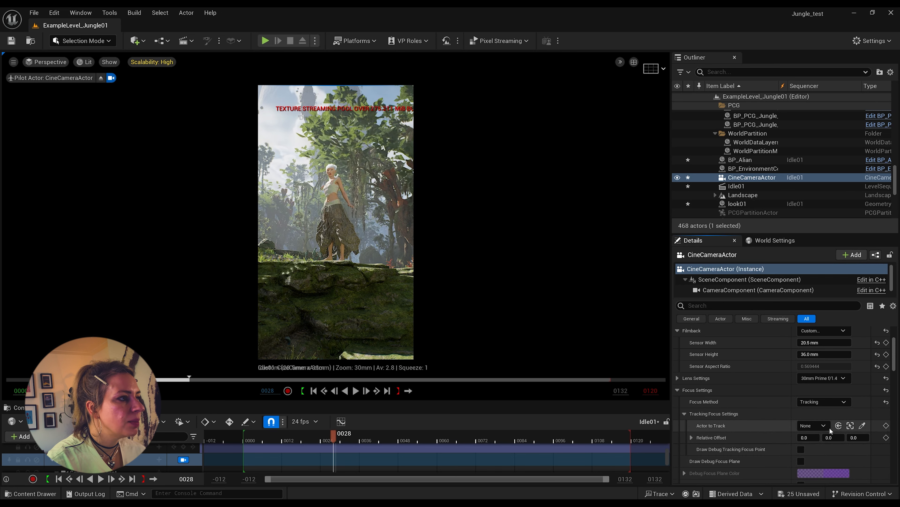
left_click(862, 425)
left_click(333, 195)
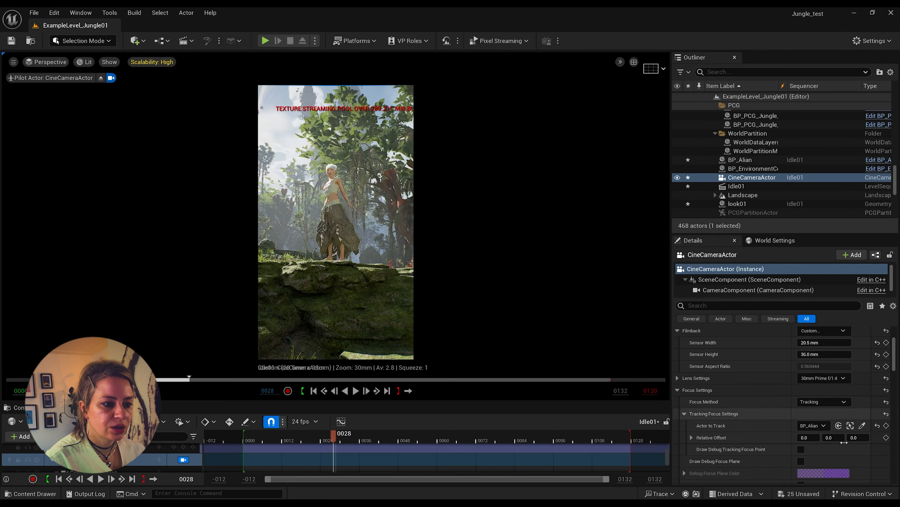
Step: Raise the tracking focus Z offset to about 93.9, using the debug focus plane as a temporary guide
scroll(813, 453, "down", 1)
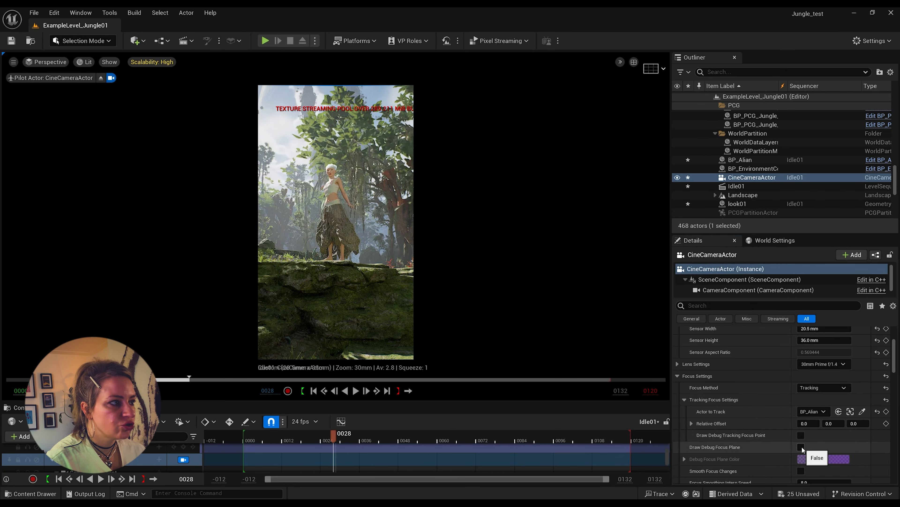
left_click(801, 447)
left_click_drag(858, 424, 865, 424)
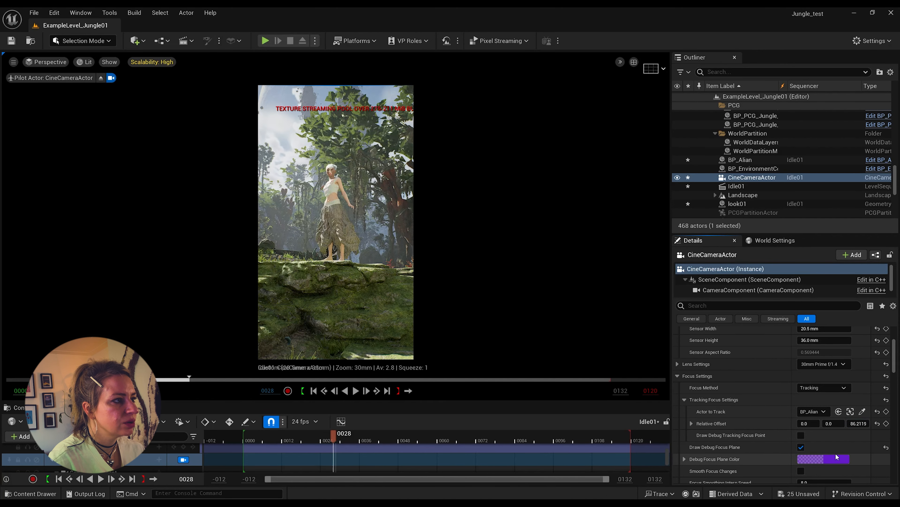
left_click_drag(858, 424, 866, 424)
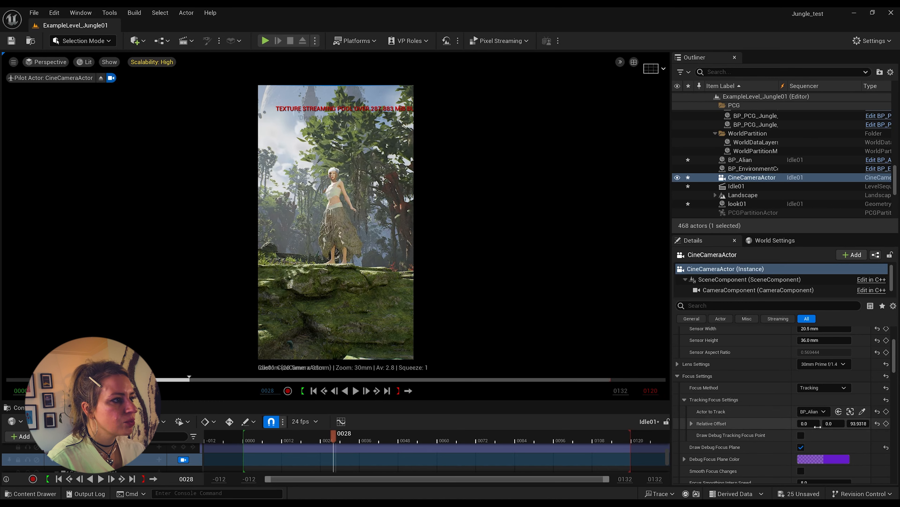
left_click(801, 447)
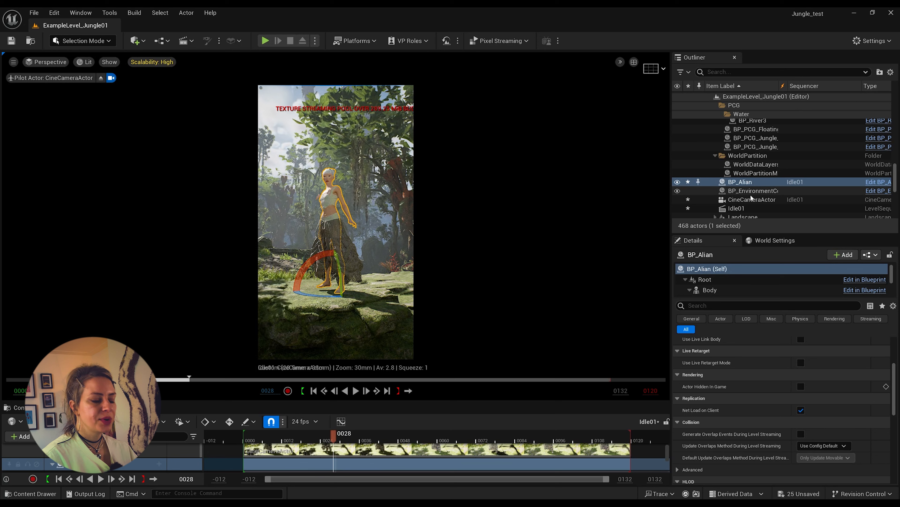
Step: Search the level's actors for "post", select PostProcessVolume_Main and expand its exposure settings
left_click(726, 73)
type("post")
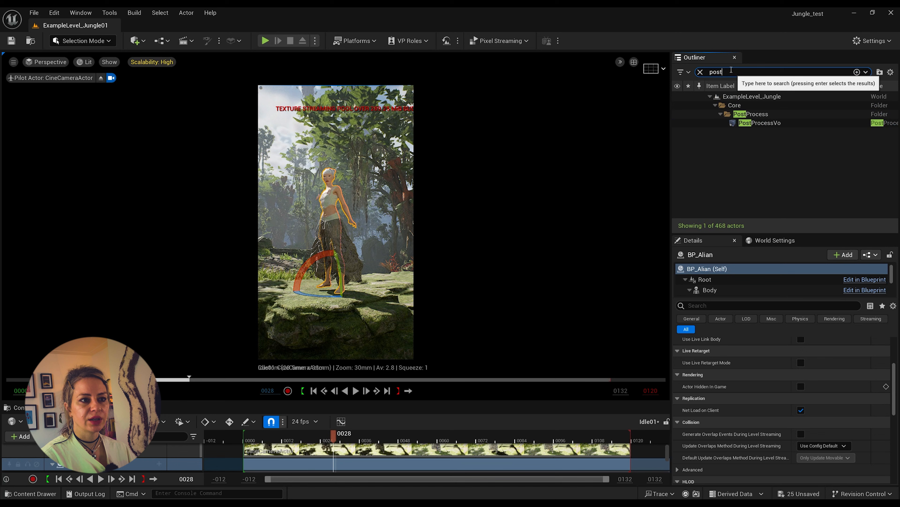
left_click(773, 123)
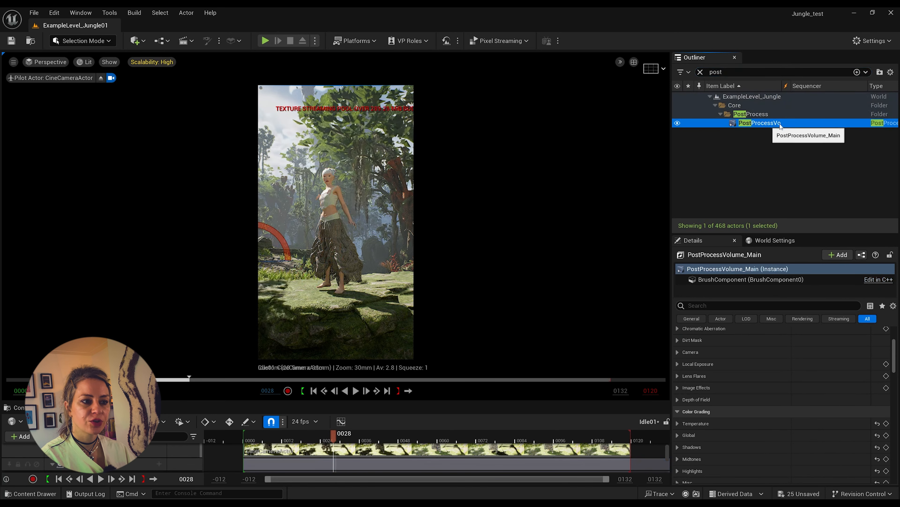
scroll(781, 342, "up", 5)
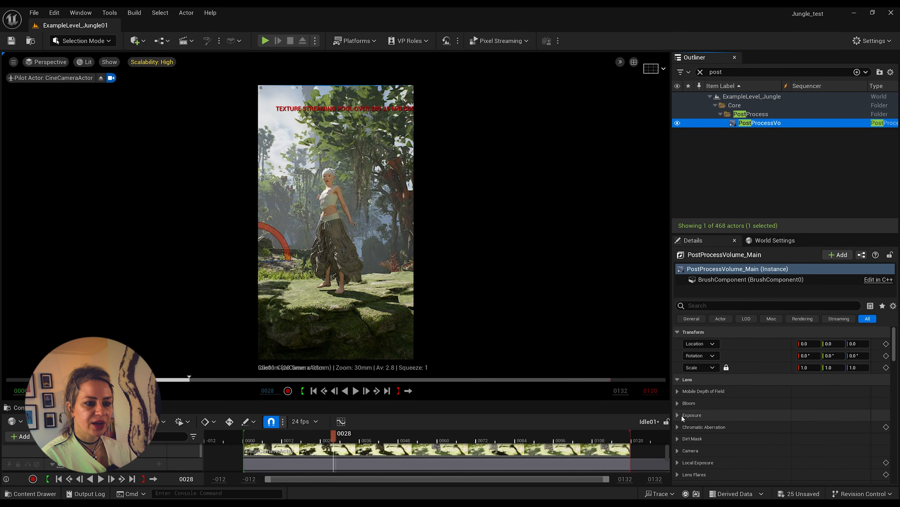
left_click(677, 414)
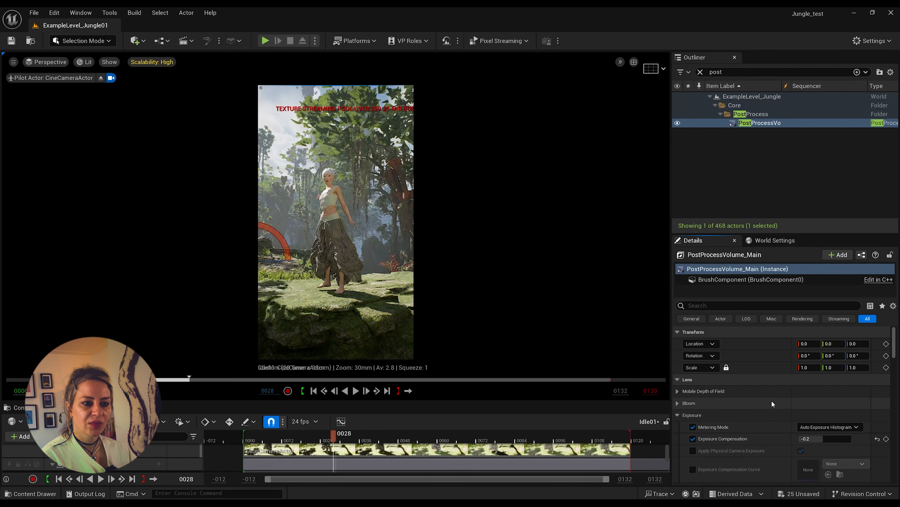
Step: Set the volume's metering mode to Manual with the Min and Max EV100 overrides off and exposure compensation at about -2.3
scroll(772, 400, "down", 1)
scroll(772, 400, "down", 1)
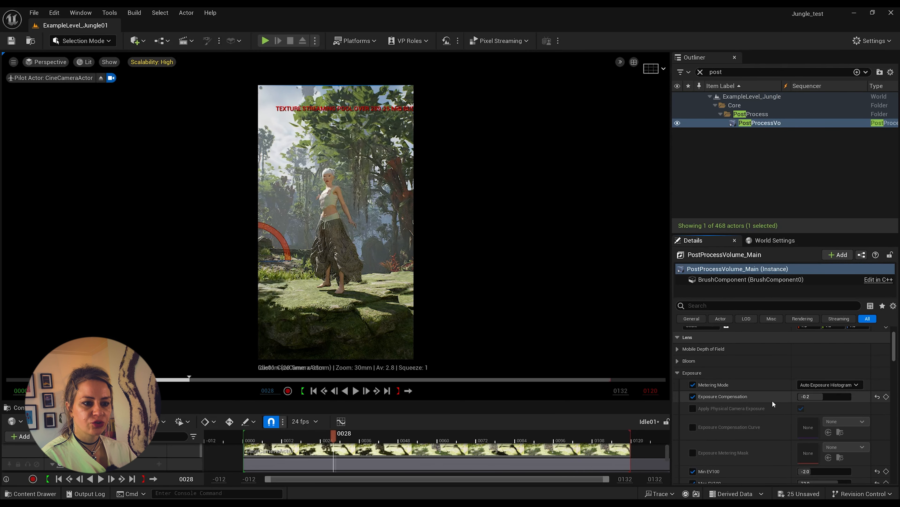
left_click(846, 386)
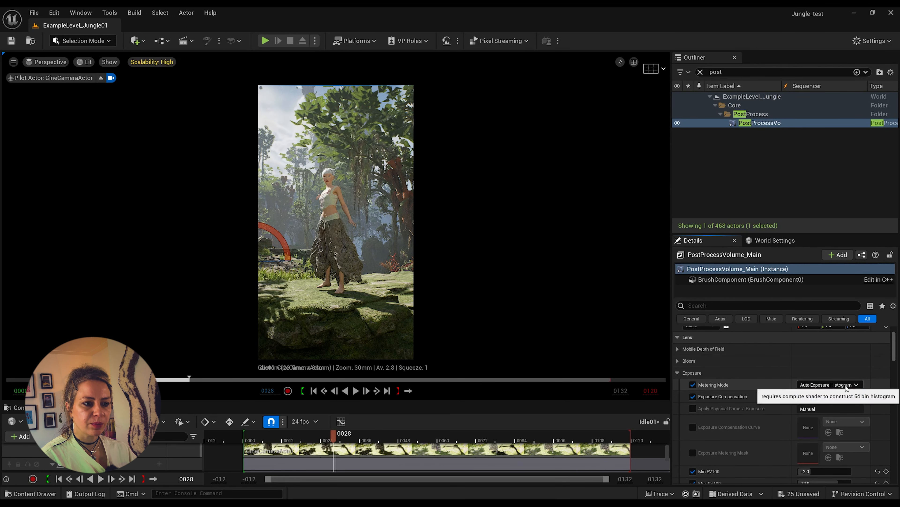
left_click(838, 409)
scroll(682, 470, "down", 2)
left_click(693, 443)
left_click(693, 454)
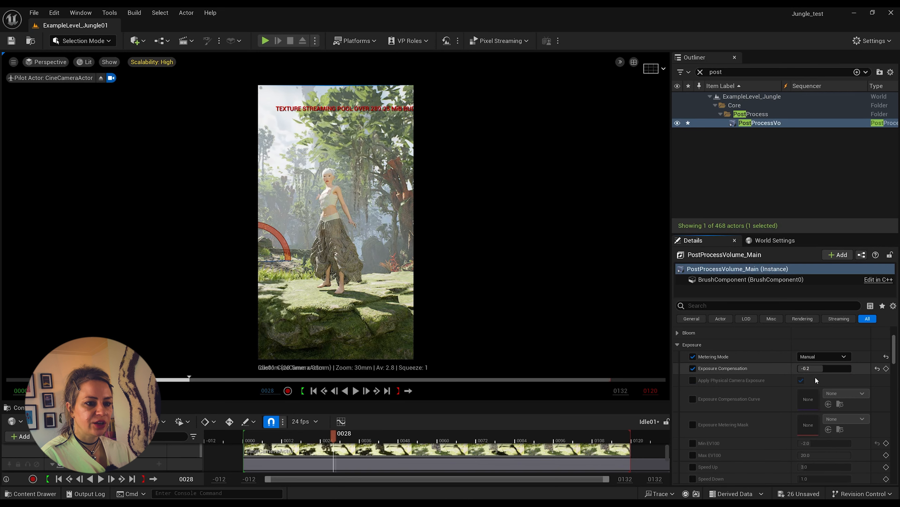
left_click_drag(821, 371, 809, 371)
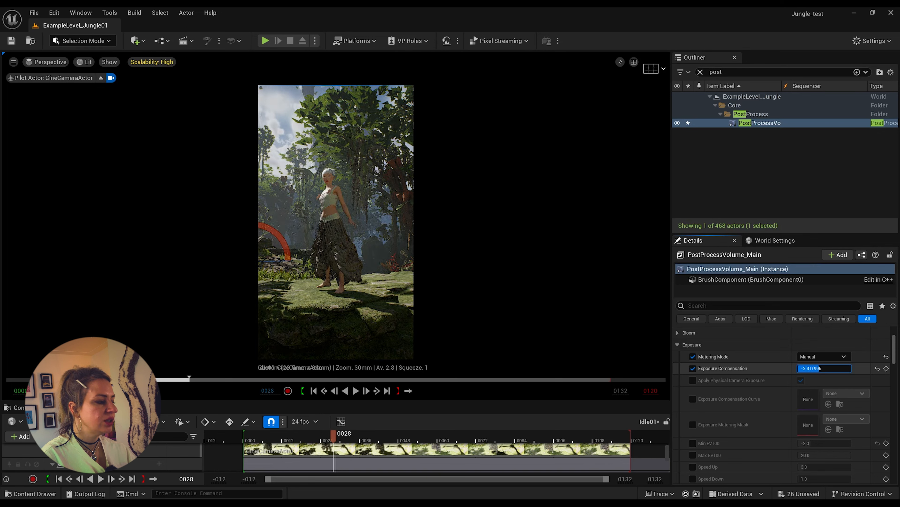
Step: Find the post-process volume's motion blur settings and set the Target FPS to 24, adjusting the camera view slightly
left_click(713, 306)
type("m")
key("BackSpace")
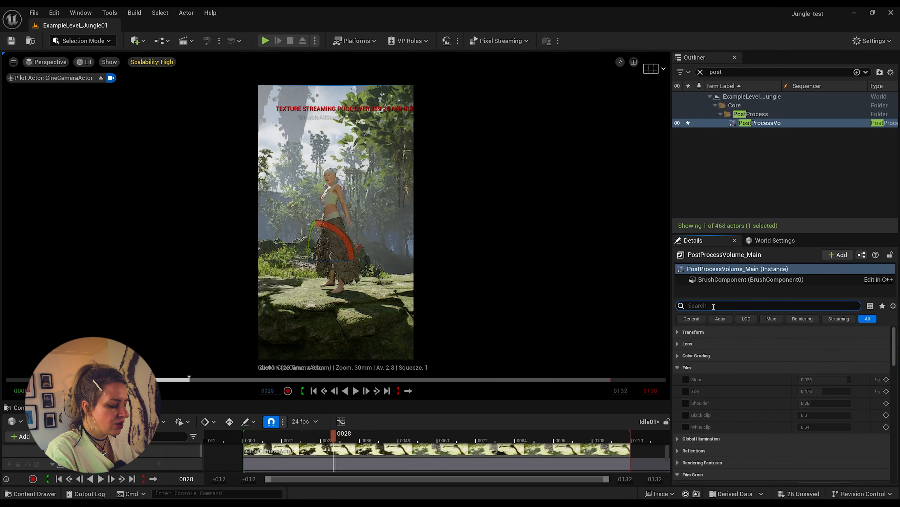
type("motion")
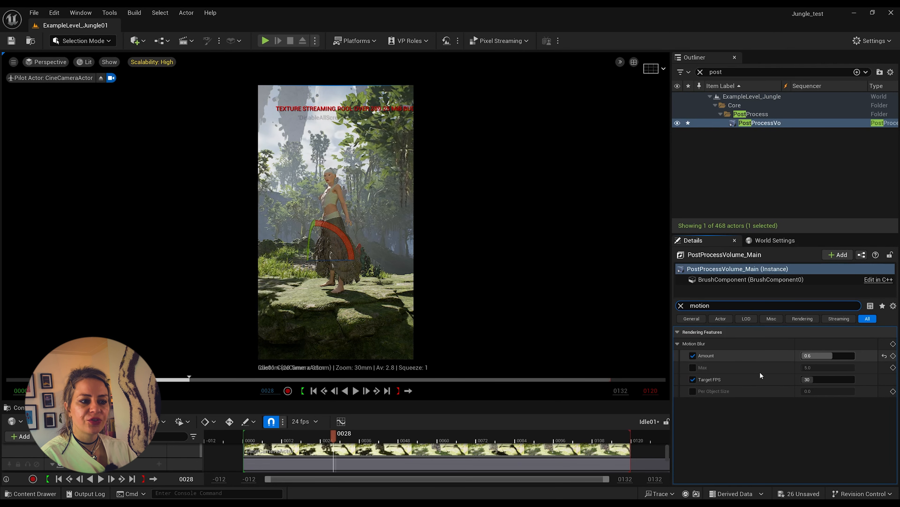
left_click(817, 380)
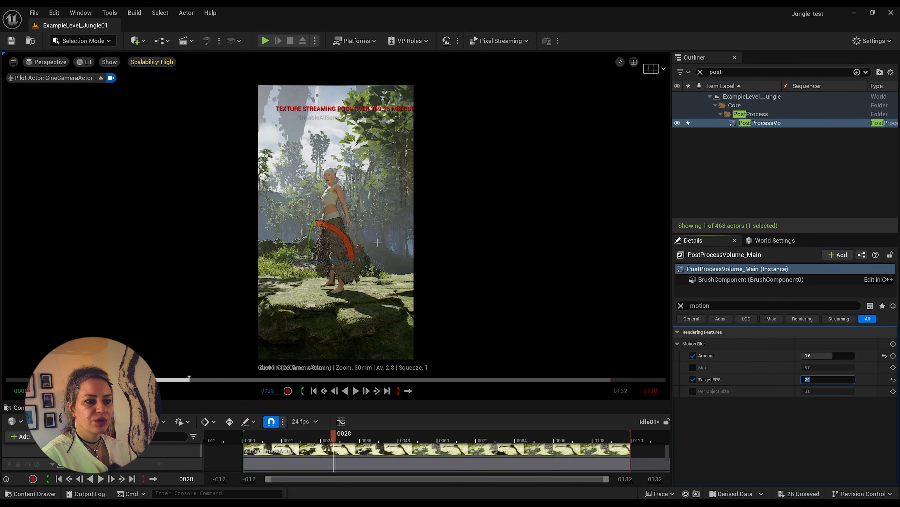
right_click_drag(374, 238, 373, 244)
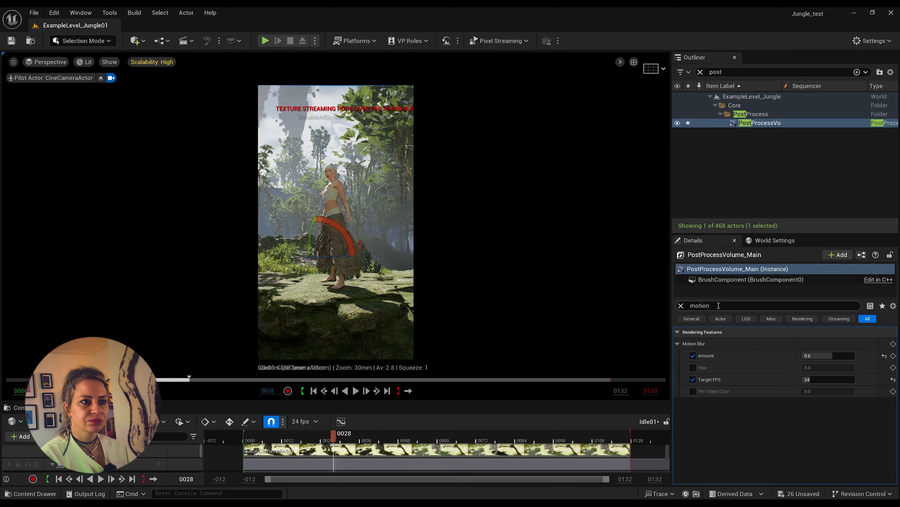
Step: Find the post-process volume's bloom settings and enable the Intensity and Threshold overrides
left_click(680, 306)
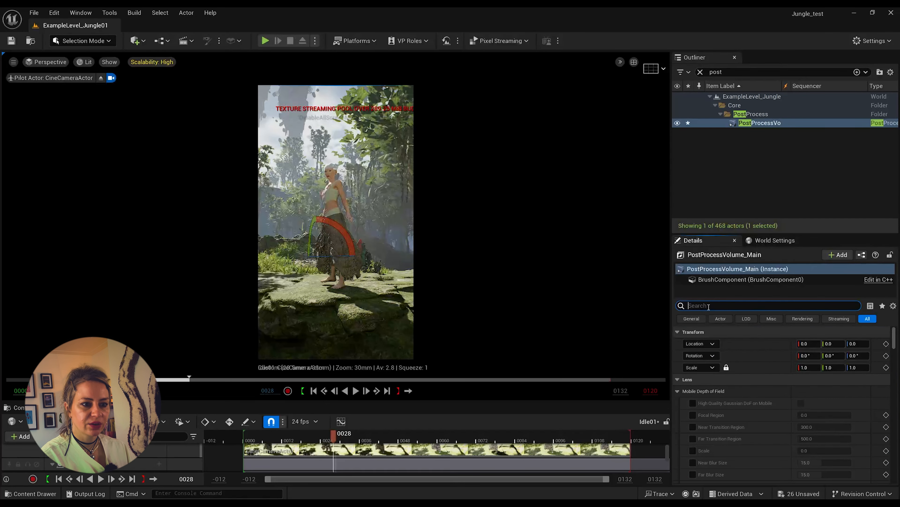
type("bloom")
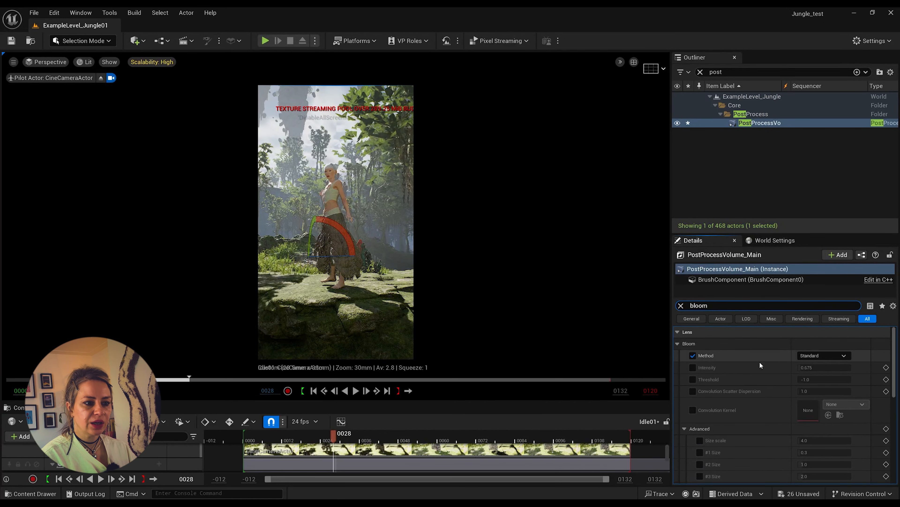
left_click(693, 367)
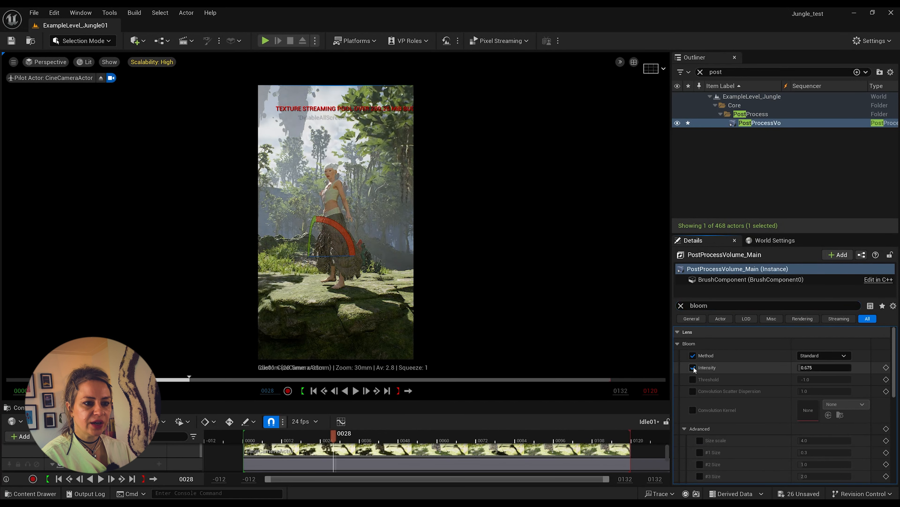
left_click(693, 380)
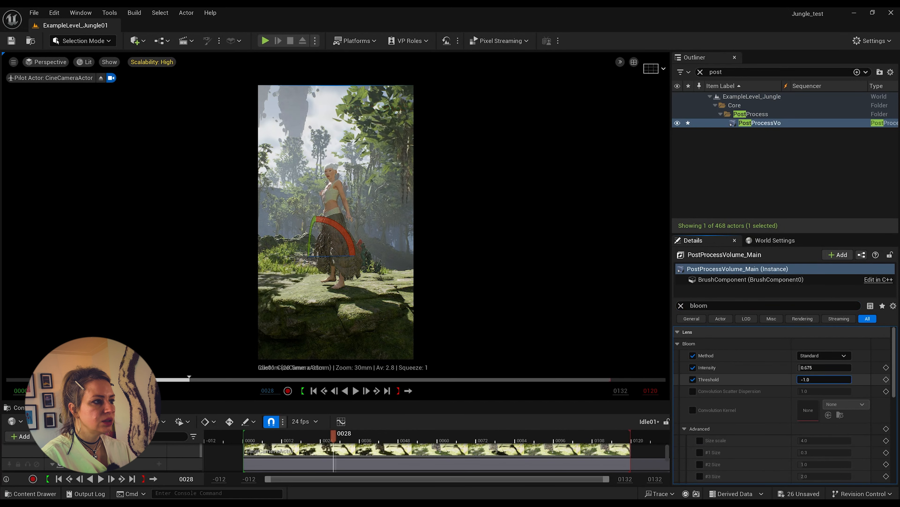
Step: Set the volume's bloom intensity to about 3.21 and its threshold to about 0.94, adjusting the camera view slightly
left_click(812, 368)
mouse_move(812, 368)
left_mouse_down()
mouse_move(830, 367)
mouse_move(812, 367)
mouse_move(829, 368)
mouse_move(815, 381)
mouse_move(826, 379)
mouse_move(816, 368)
left_mouse_up()
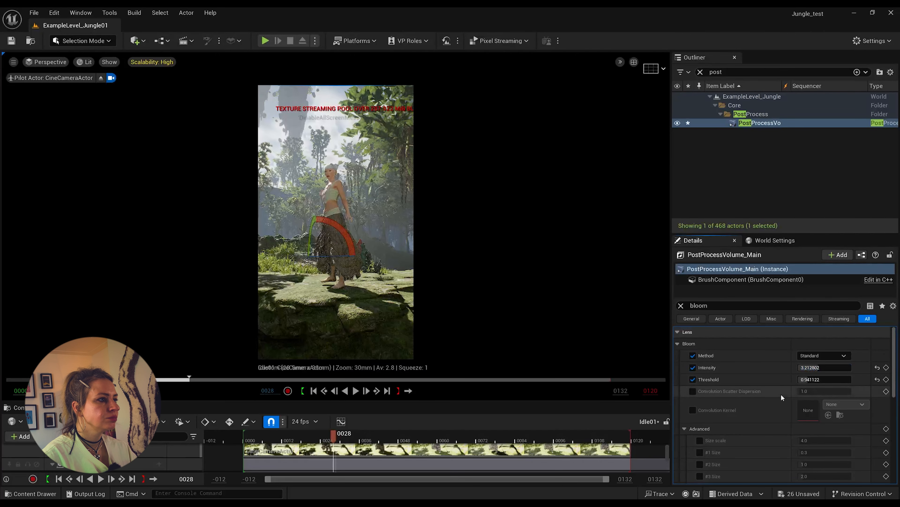
mouse_move(484, 149)
right_mouse_down()
mouse_move(496, 150)
mouse_move(484, 154)
right_mouse_up()
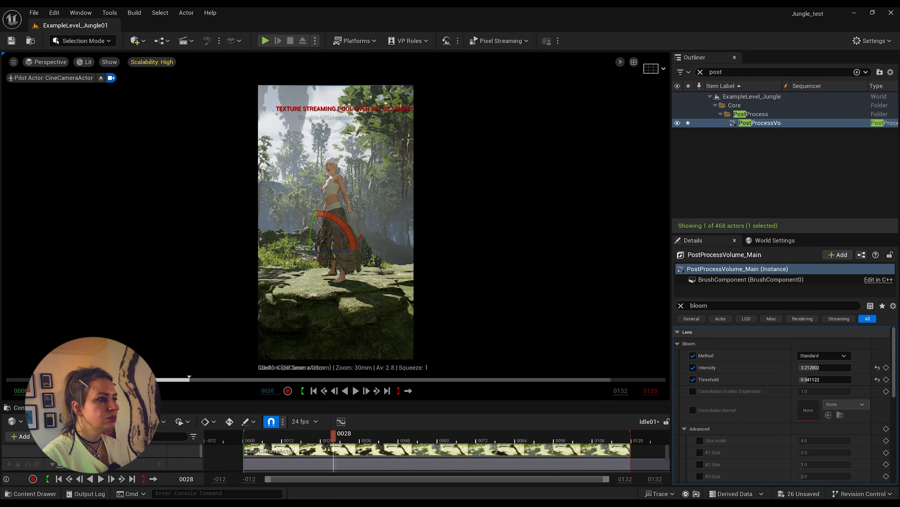
Step: Run the console command r.Streaming.Poolsize 800000 to enlarge the texture streaming pool
left_click(358, 154)
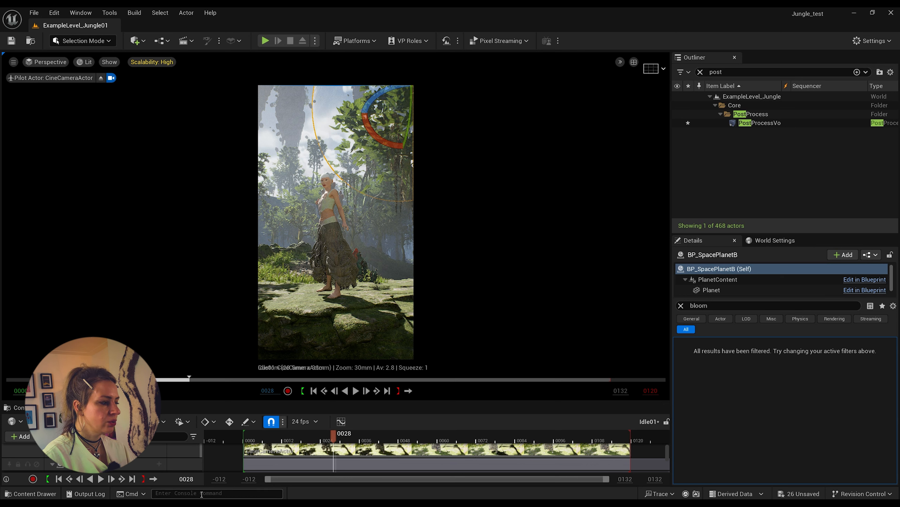
type("r.Streaming.Poolsize 8000")
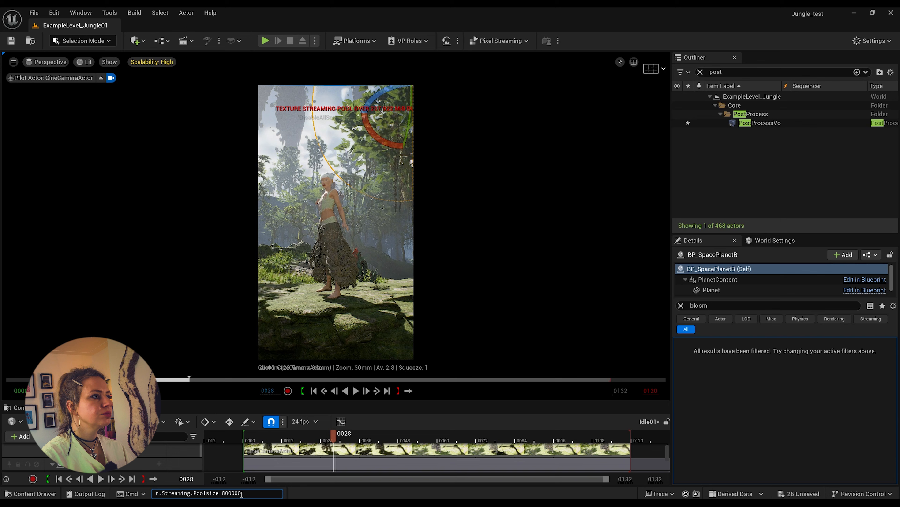
type("00")
key("Return")
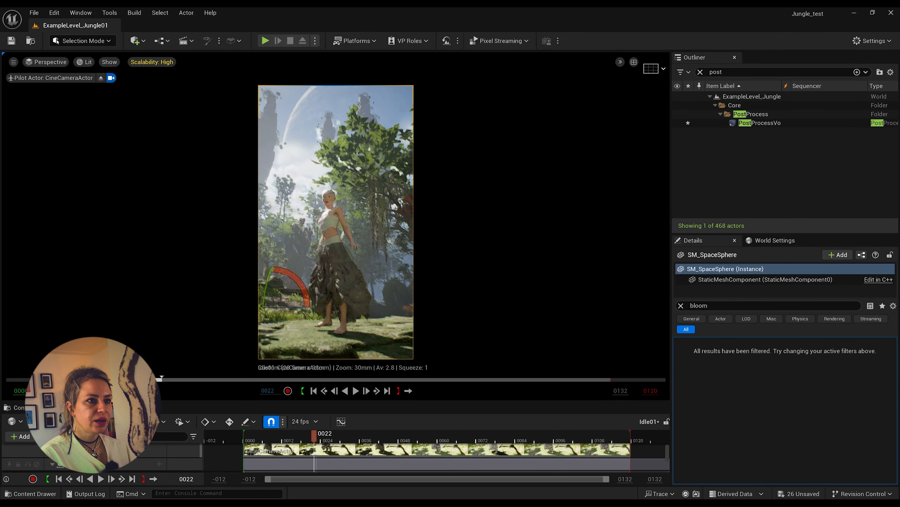
Step: Search the level's actors for "light", select DirectionalLight and rotate it to about -31° on Y and -190° on Z
left_click(700, 72)
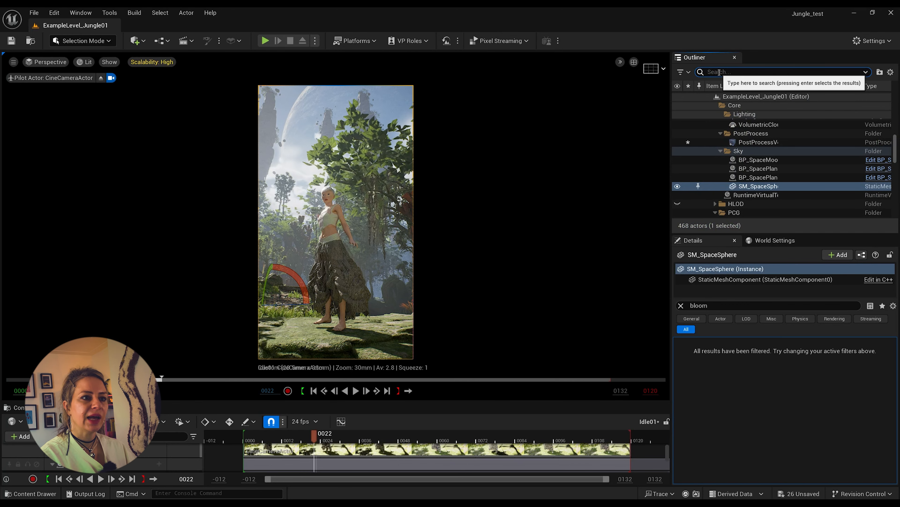
type("light")
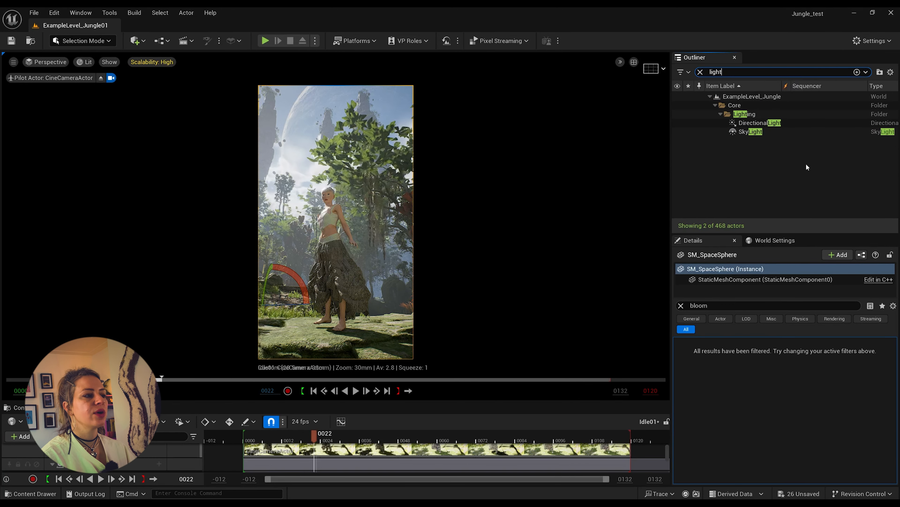
left_click(761, 123)
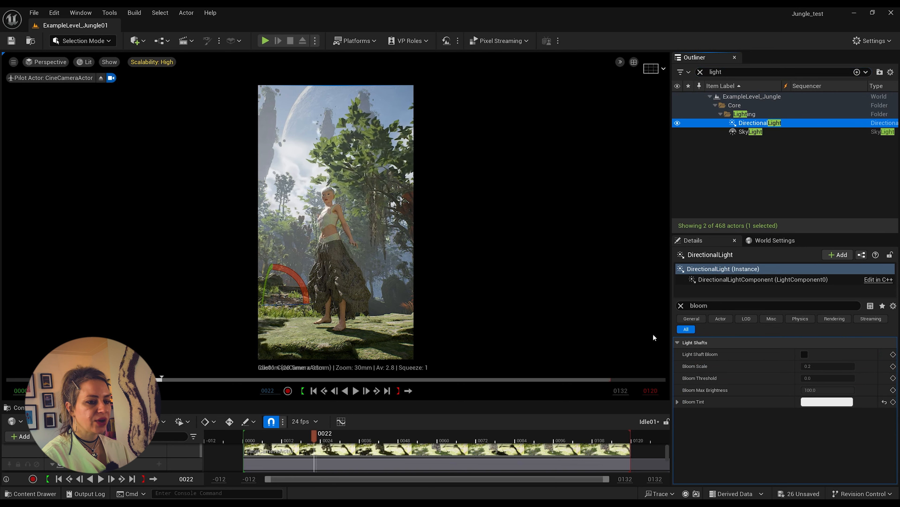
left_click(680, 306)
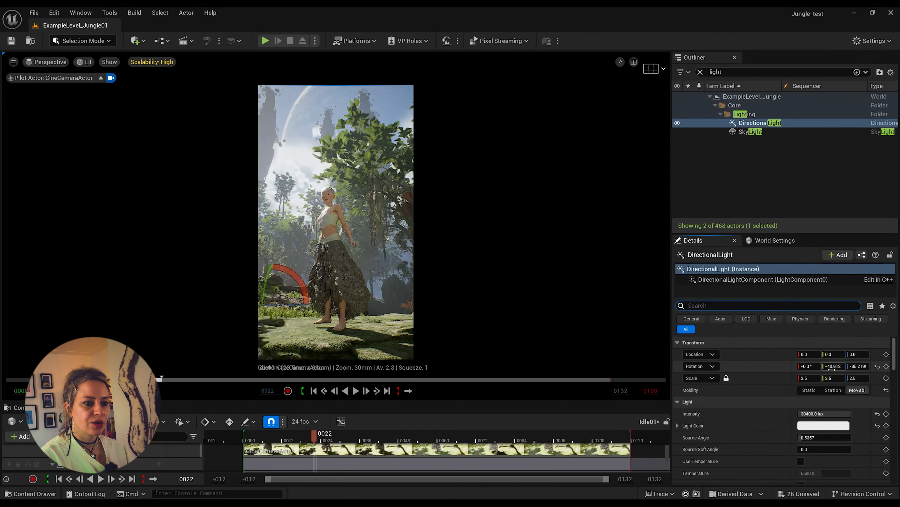
left_click_drag(834, 367, 872, 367)
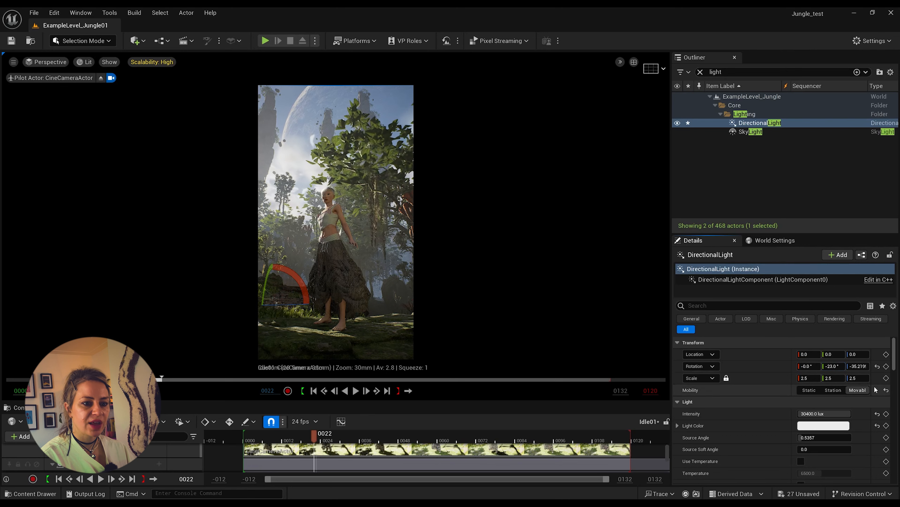
mouse_move(858, 366)
left_mouse_down()
mouse_move(897, 366)
mouse_move(858, 366)
mouse_move(887, 366)
mouse_move(873, 366)
left_mouse_up()
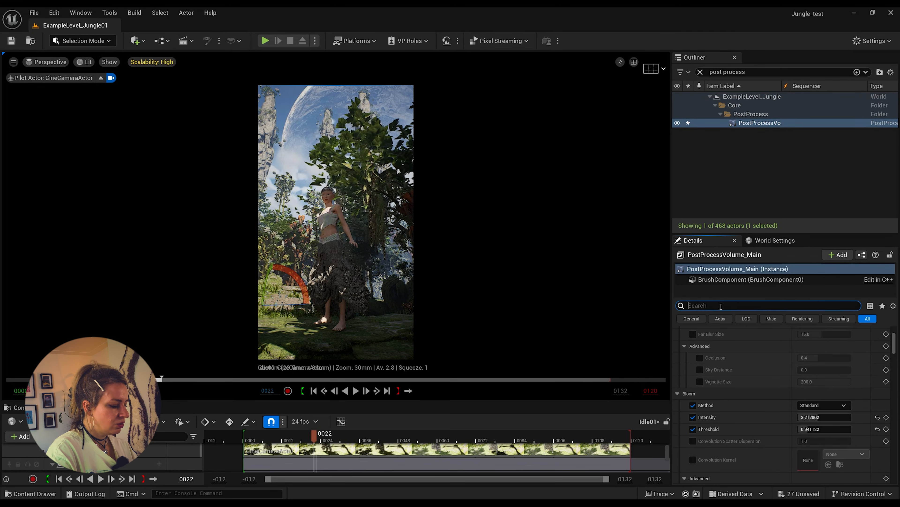
Step: Find the global illumination settings of PostProcessVolume_Main and enable the Method, Lumen Scene Lighting Quality and Lumen Scene Detail overrides
type("global")
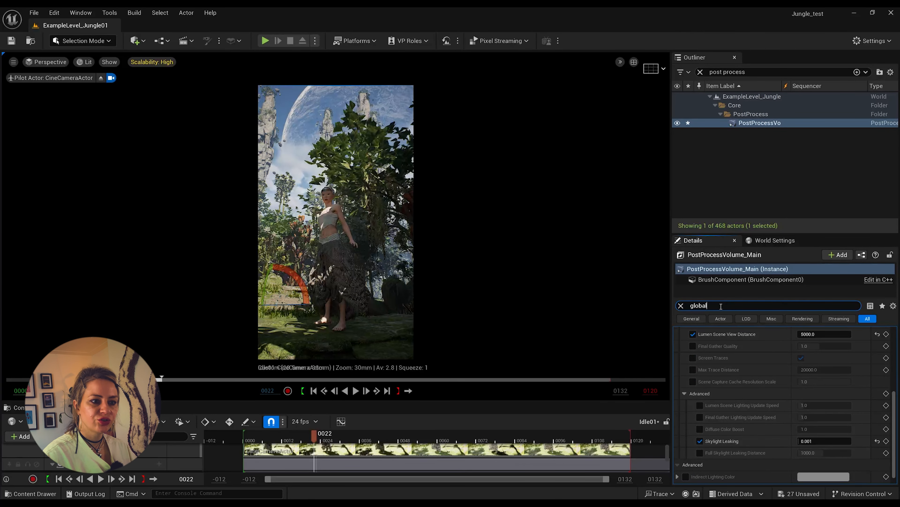
type(" illu")
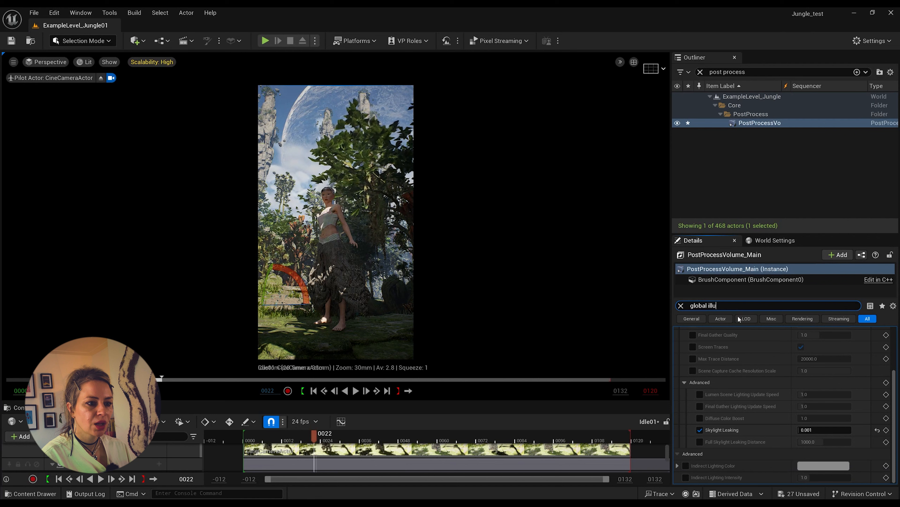
scroll(706, 355, "up", 3)
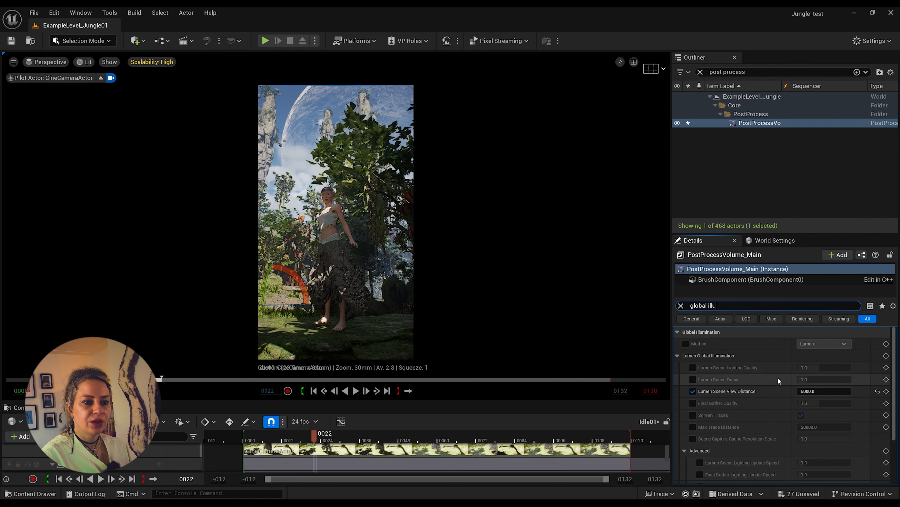
left_click(686, 344)
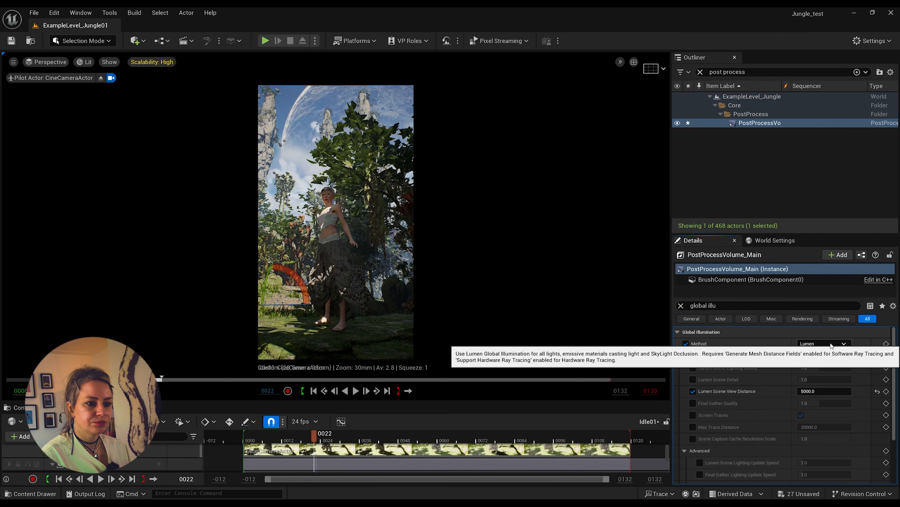
left_click(693, 367)
left_click(694, 379)
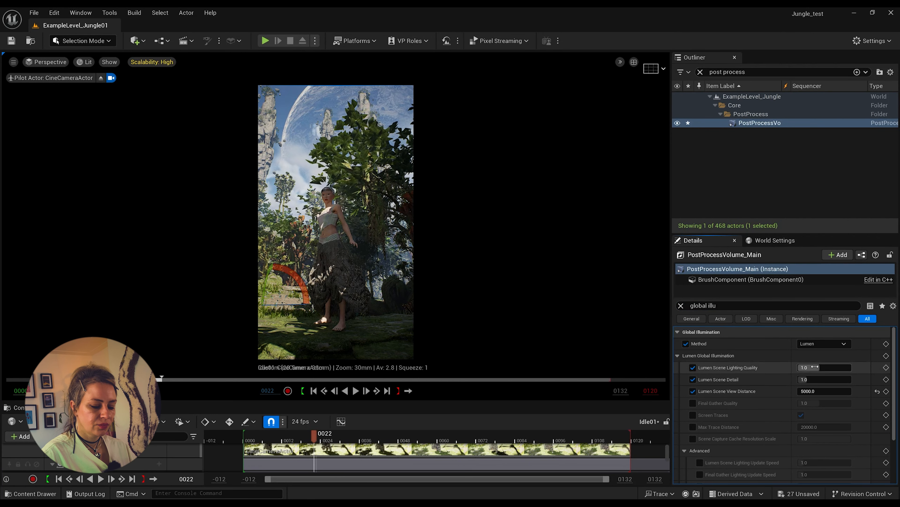
Step: Set Lumen Scene Lighting Quality to 2, Scene Detail to 4 and Final Gather Quality to 2, disabling the Scene View Distance override
left_click(816, 367)
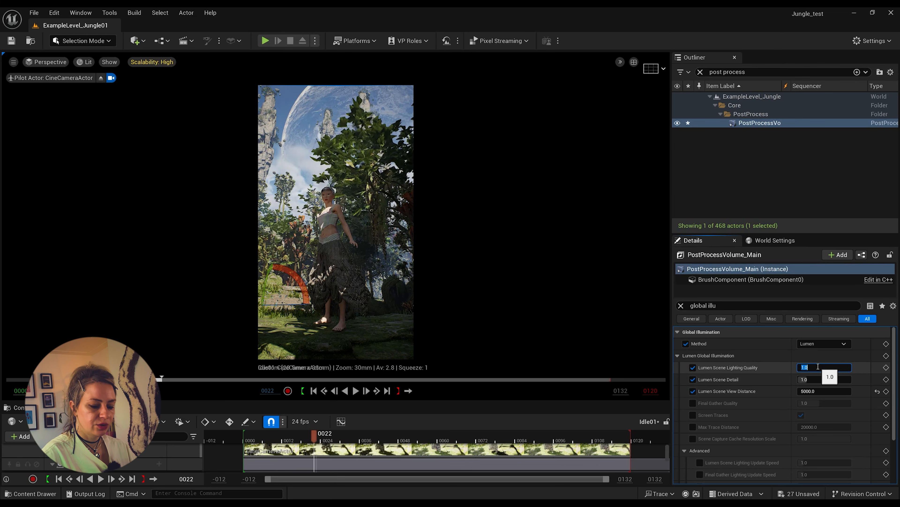
type("2")
left_click(821, 381)
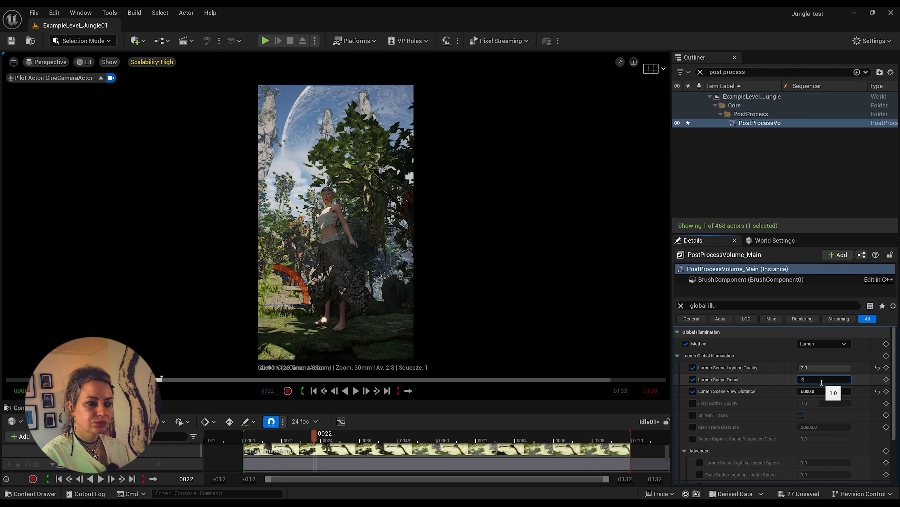
key("Return")
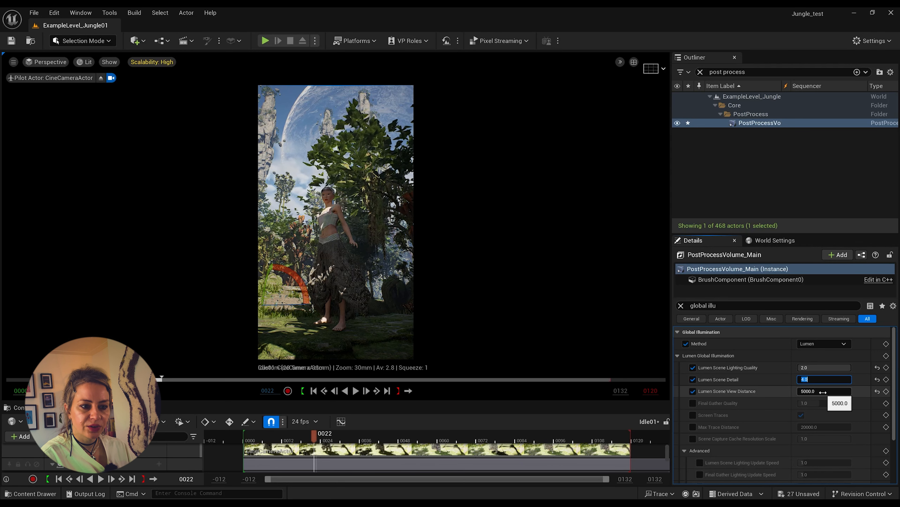
left_click(693, 403)
key("Tab")
type("2")
key("Return")
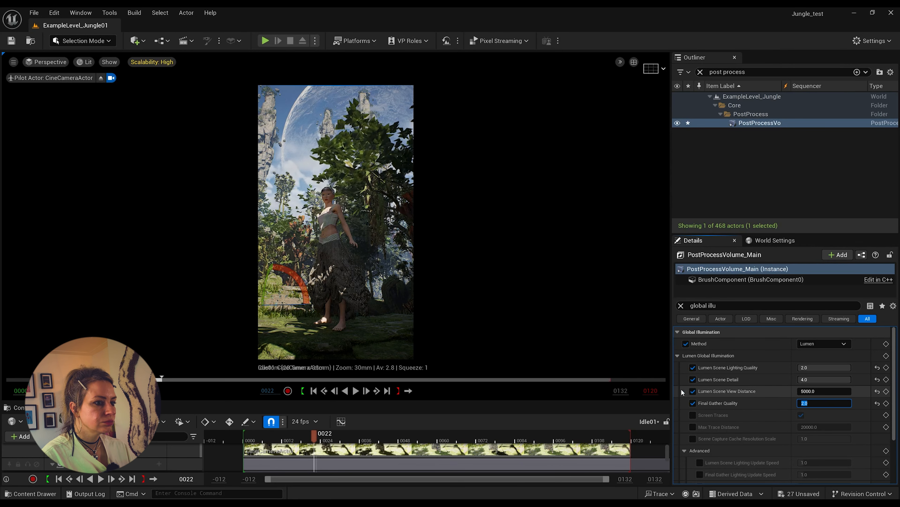
left_click(693, 392)
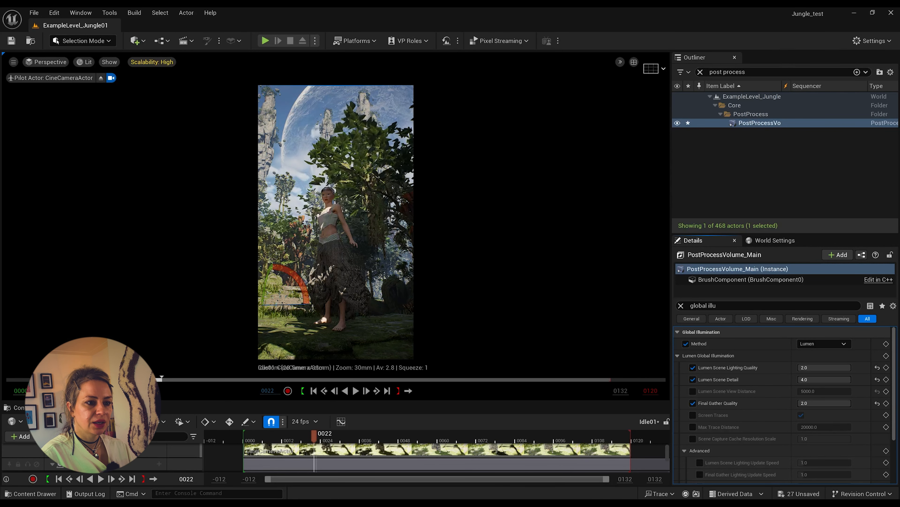
Step: Find the volume's reflections settings, enable the Method override with Lumen and set the Lumen reflection quality to 4
left_click(728, 305)
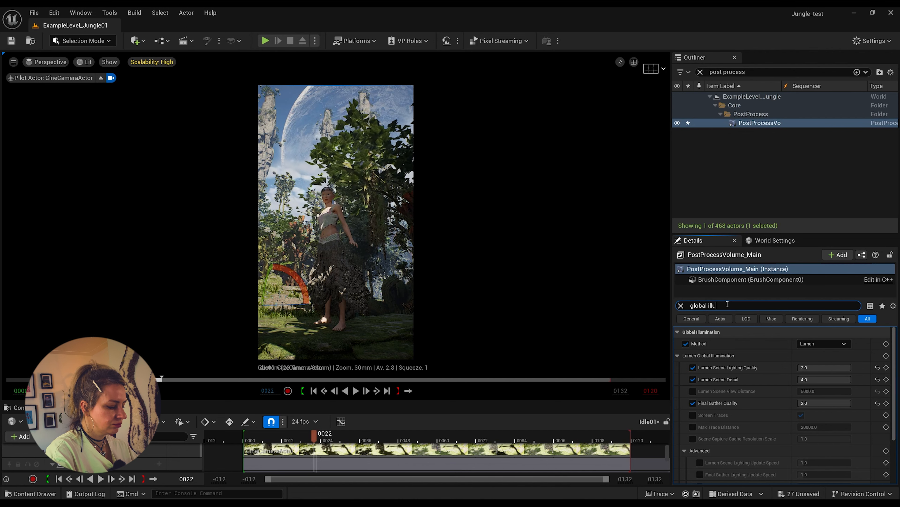
double_click(727, 305)
left_click_drag(727, 305, 679, 306)
type("reflections")
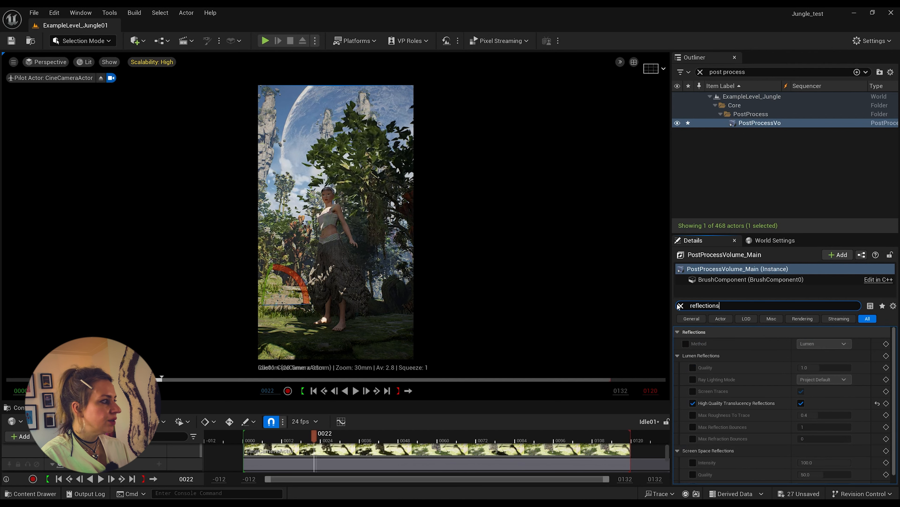
left_click(686, 344)
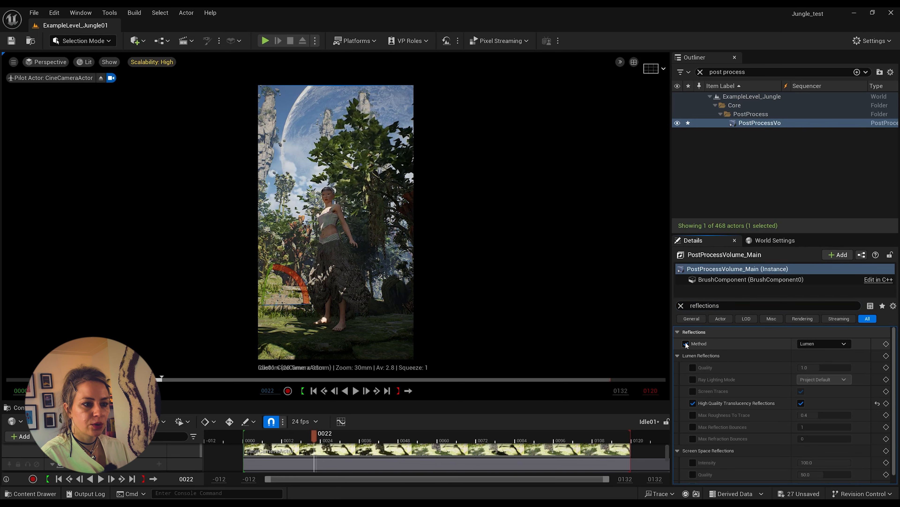
left_click(692, 368)
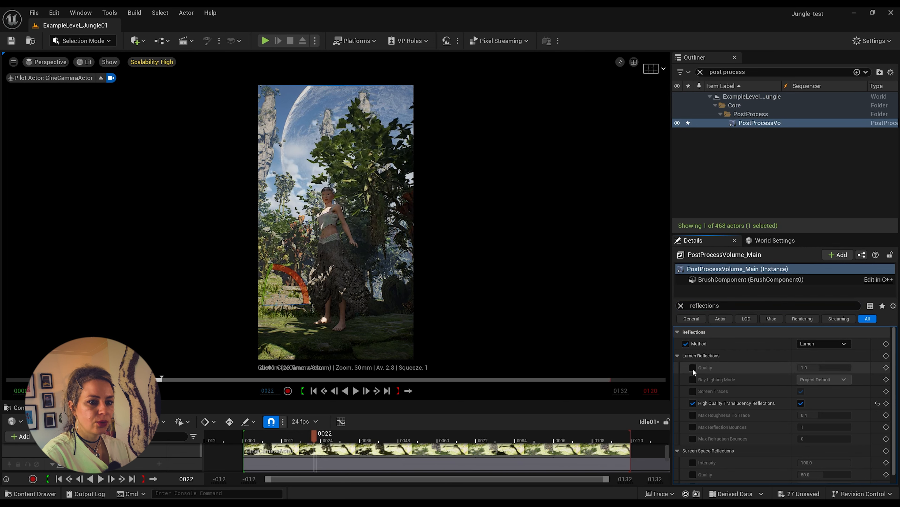
left_click(835, 367)
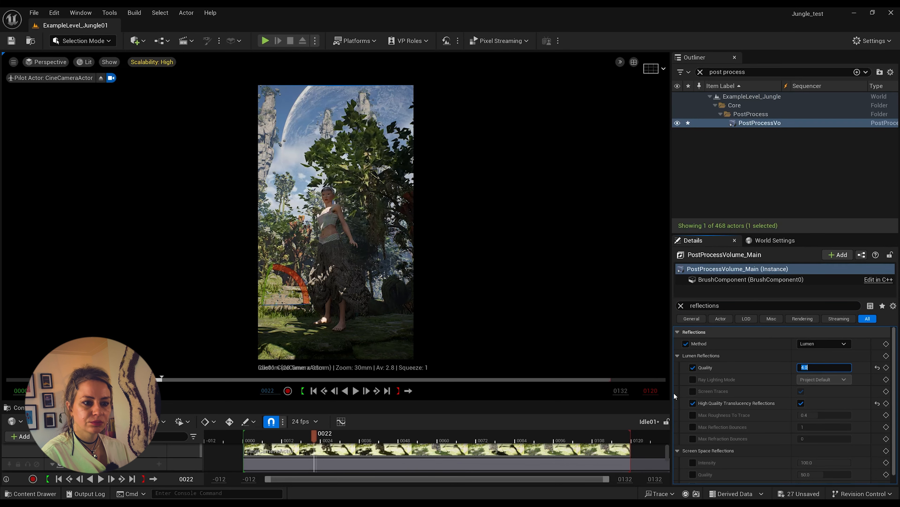
Step: Set the Ray Lighting Mode to Hit Lighting for Reflections and enable the Max Reflection Bounces and Max Refraction Bounces overrides
left_click(693, 379)
left_click(823, 380)
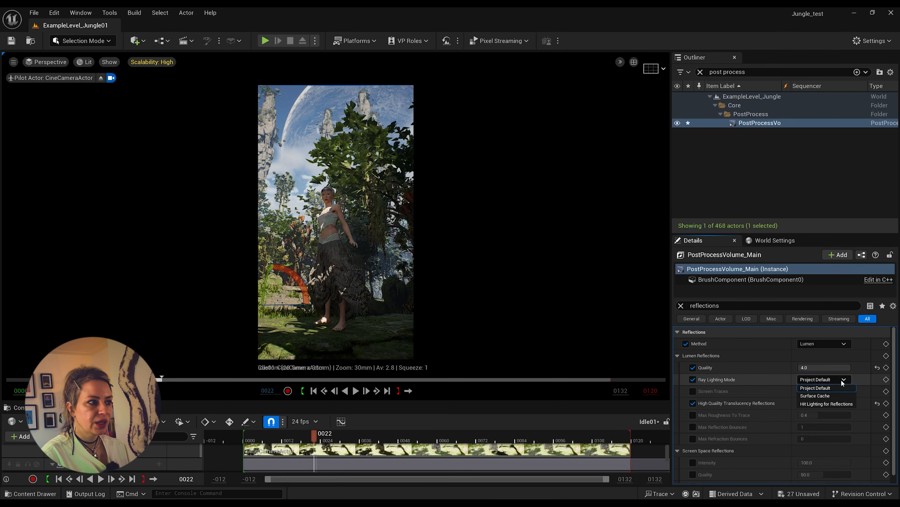
left_click(830, 404)
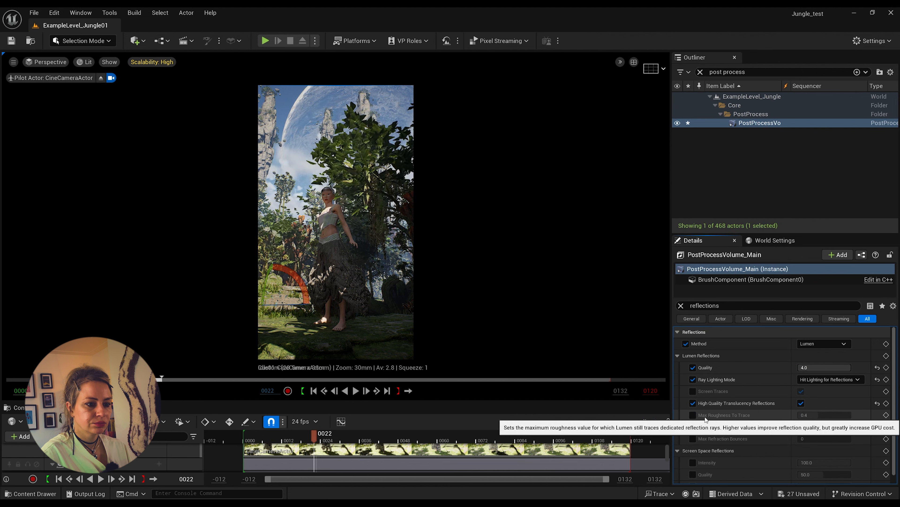
left_click(692, 427)
left_click(693, 438)
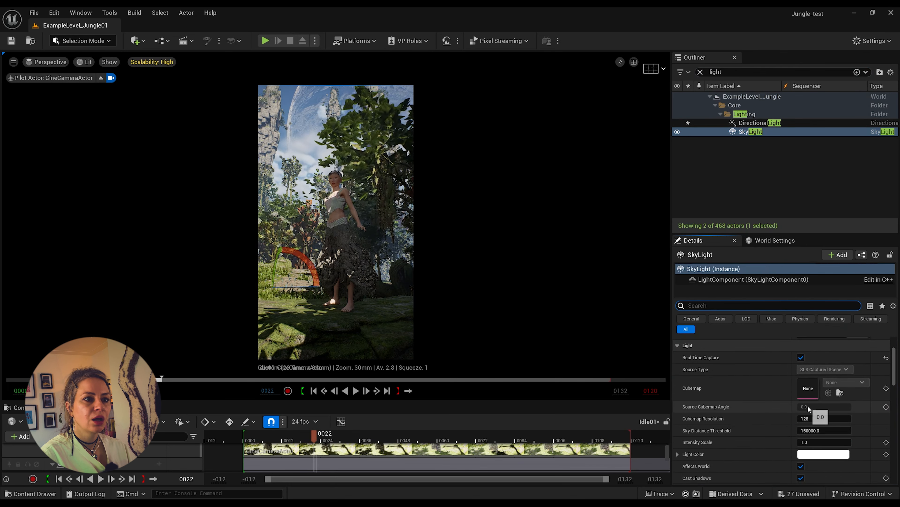
Step: Rotate the DirectionalLight to about -155° on Y and -236° on Z to relight the character, undoing the last element move
scroll(814, 429, "up", 5)
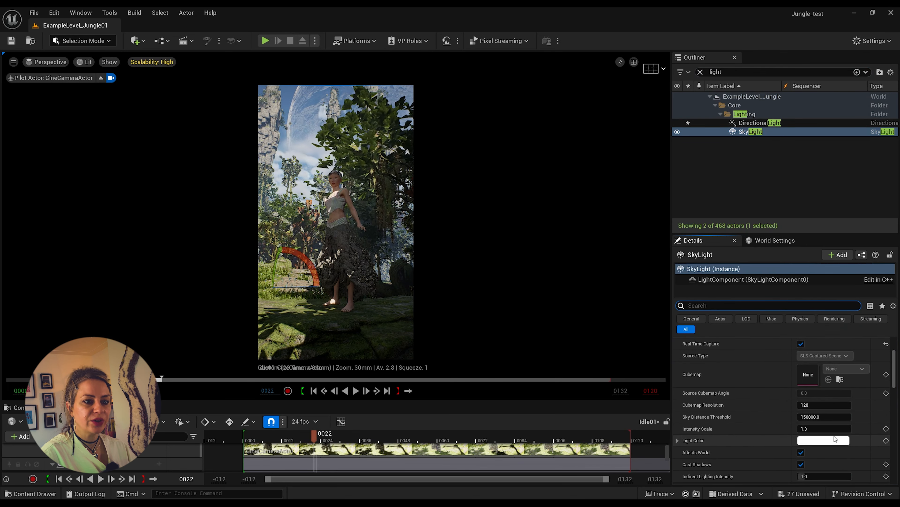
left_click(760, 122)
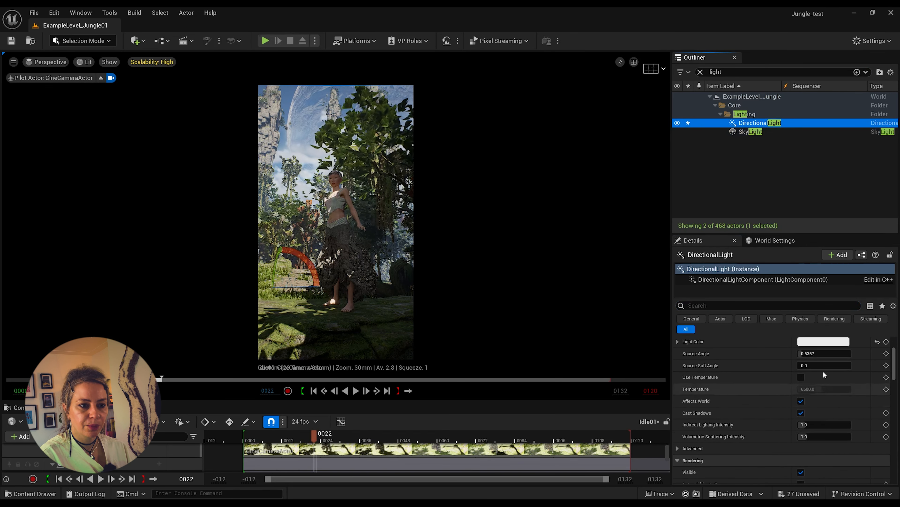
scroll(821, 390, "up", 1)
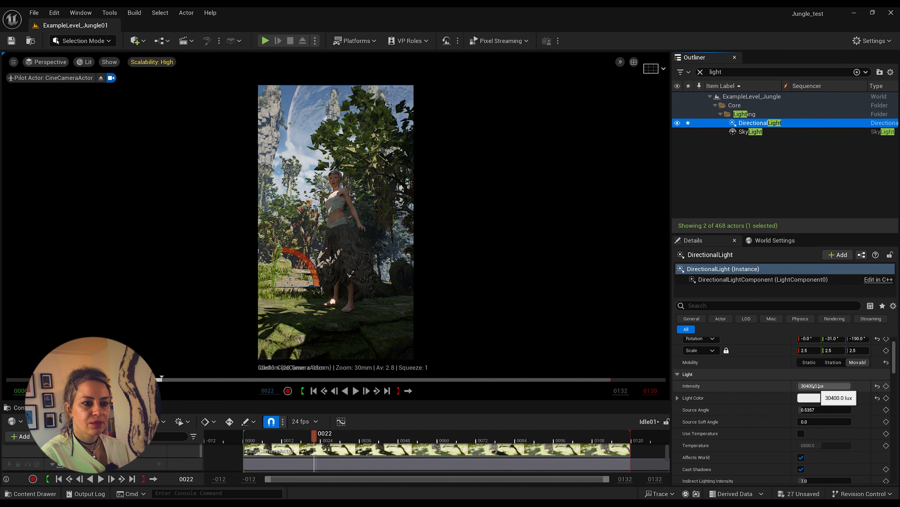
scroll(814, 385, "up", 1)
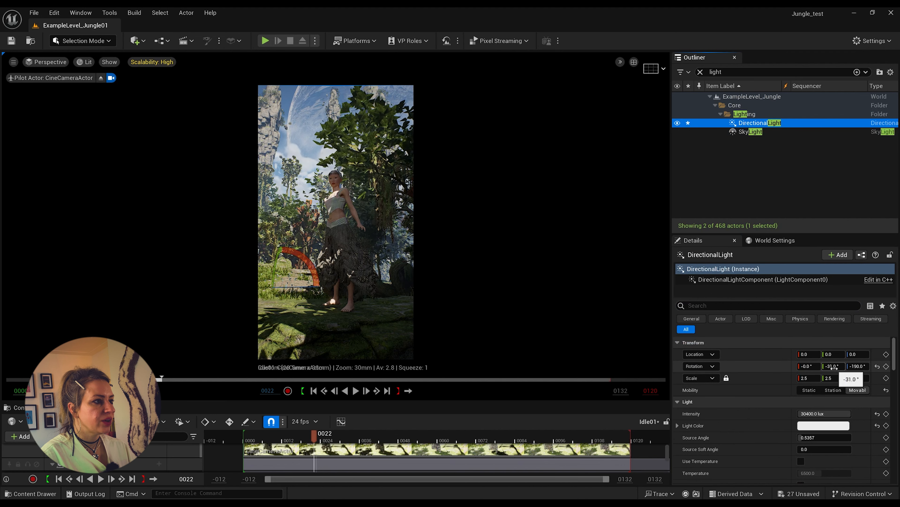
left_click_drag(834, 367, 812, 368)
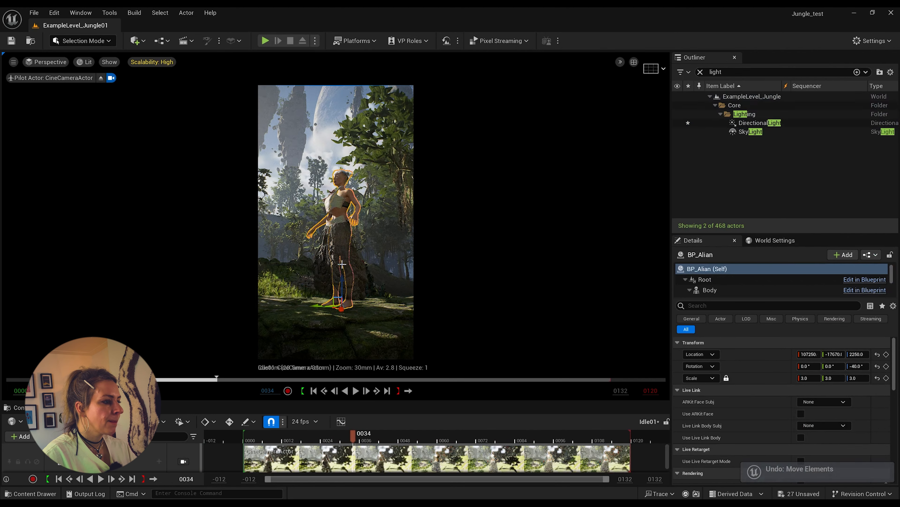
key("ctrl+z")
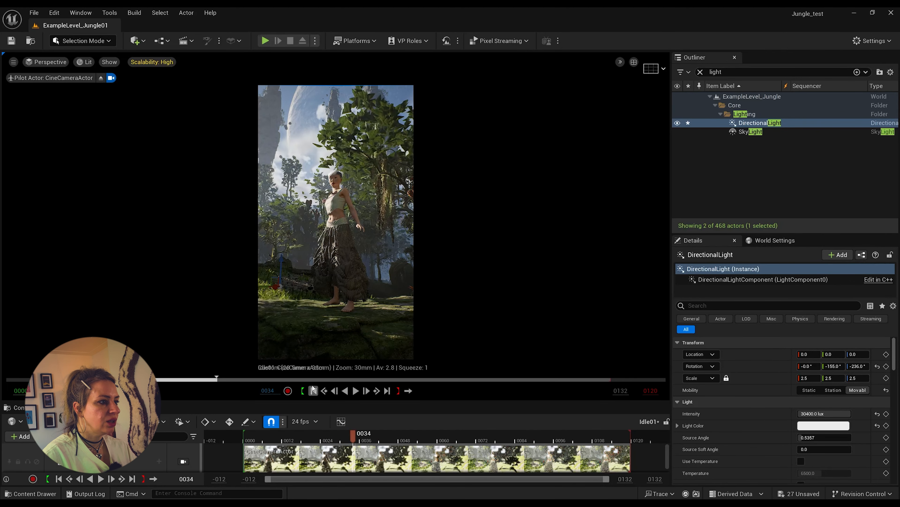
Step: Enlarge the Sequencer area and scrub the Idle01 shot through its opening frames to frame 13
left_click_drag(320, 401, 321, 263)
left_click_drag(308, 299, 276, 359)
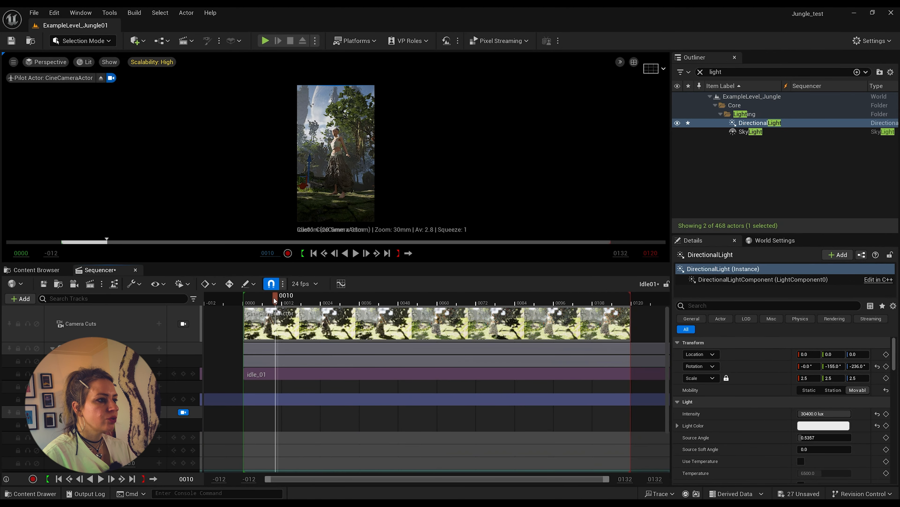
mouse_move(275, 300)
left_mouse_down()
mouse_move(257, 299)
mouse_move(285, 298)
left_mouse_up()
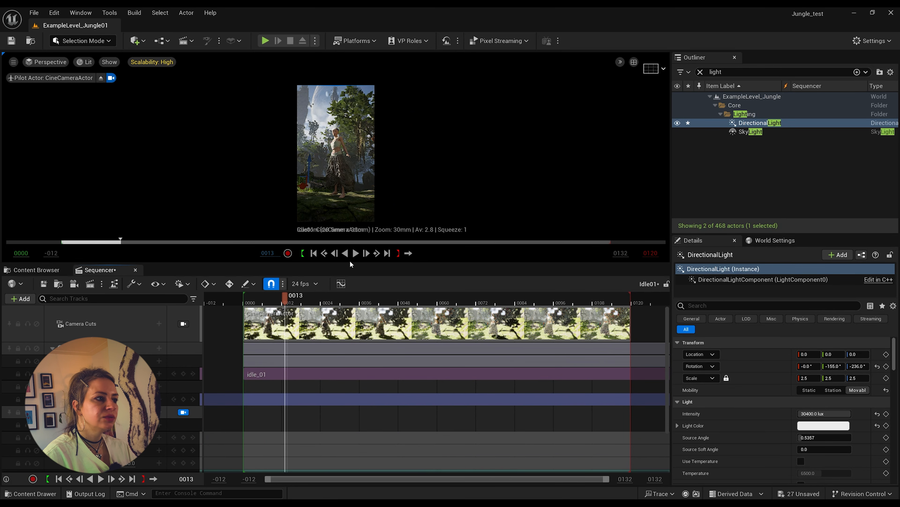
mouse_move(350, 263)
left_mouse_down()
mouse_move(358, 358)
mouse_move(358, 264)
left_mouse_up()
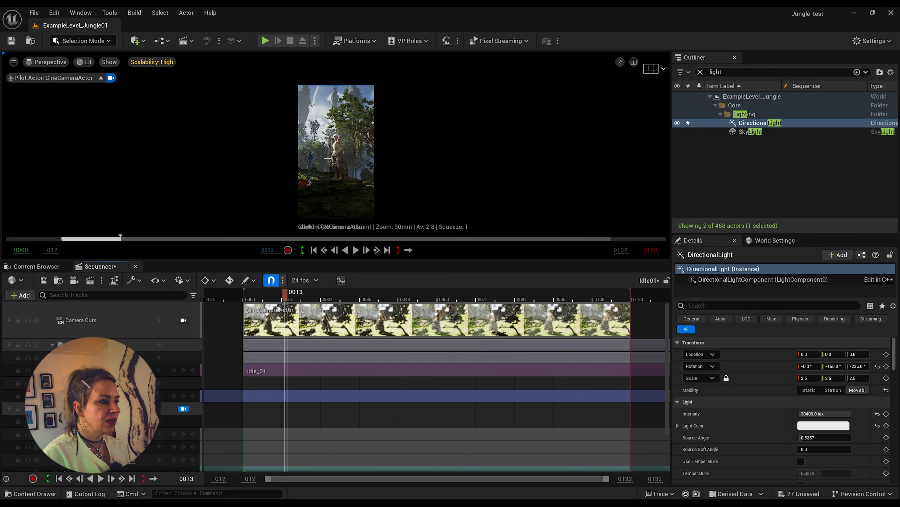
Step: Return to frame 0, find and select the CineCameraActor, and add a keyframe for its location
left_click(59, 479)
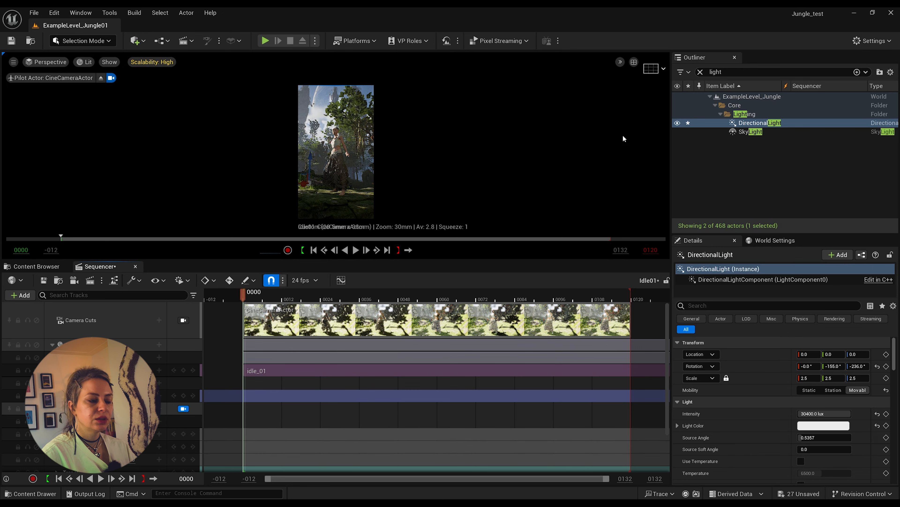
left_click(701, 72)
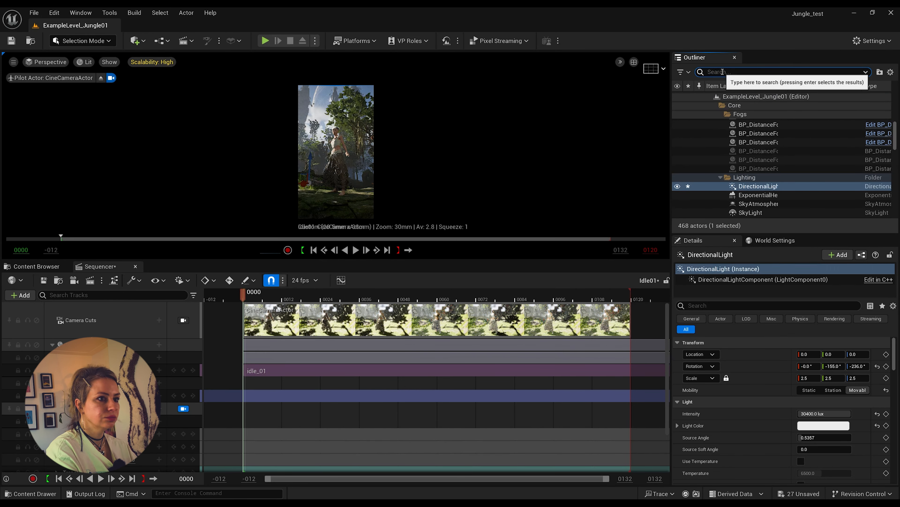
type("camera")
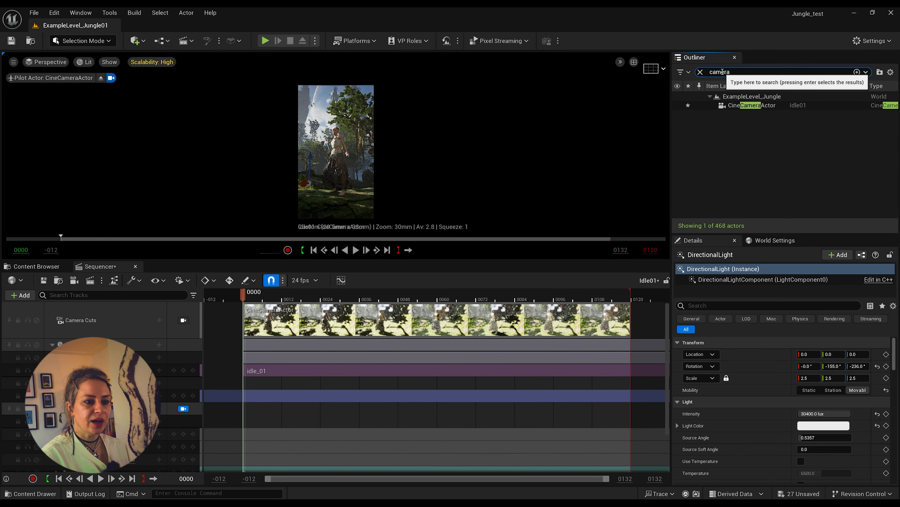
left_click(761, 106)
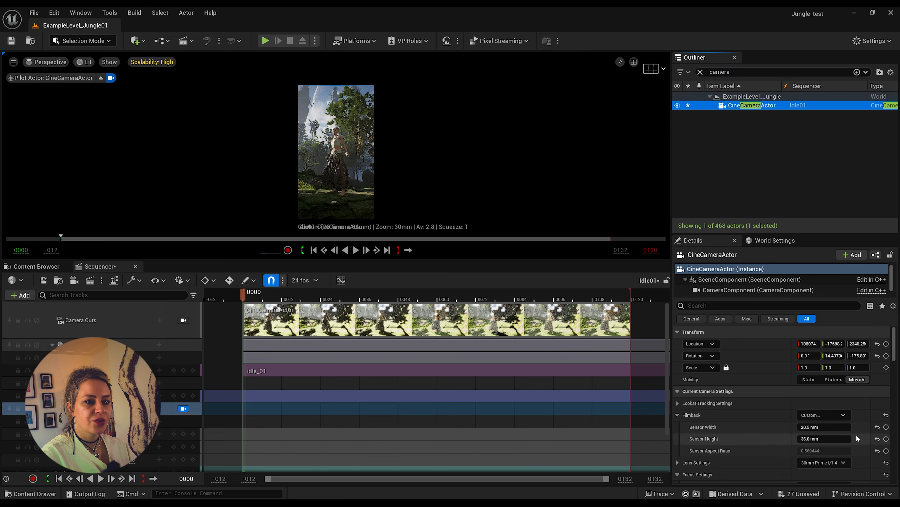
left_click(886, 344)
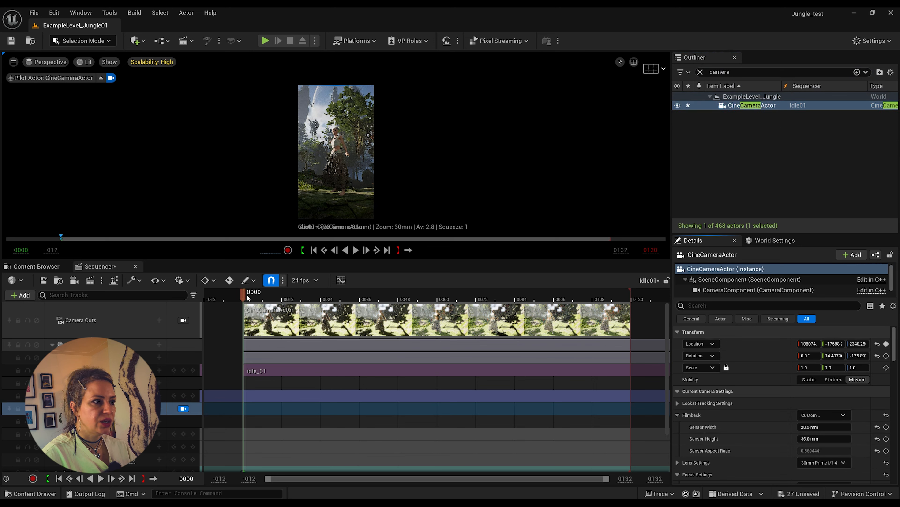
Step: Keyframe the CineCameraActor's location closer to the character at frame 118 and play back the camera move
left_click_drag(248, 298, 626, 337)
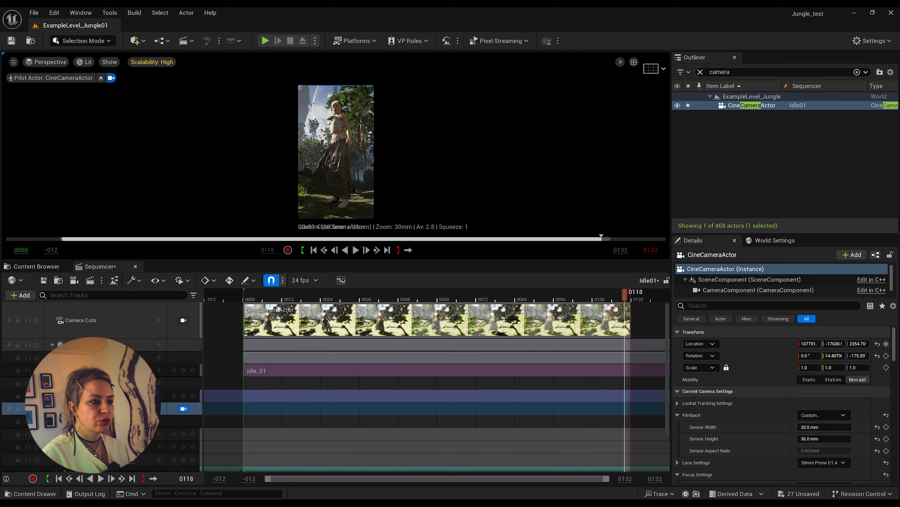
left_click(887, 343)
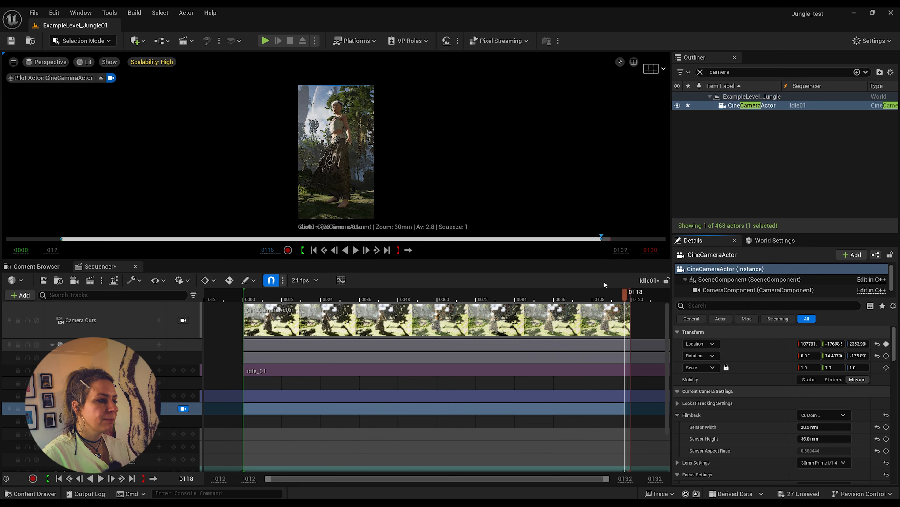
key("space")
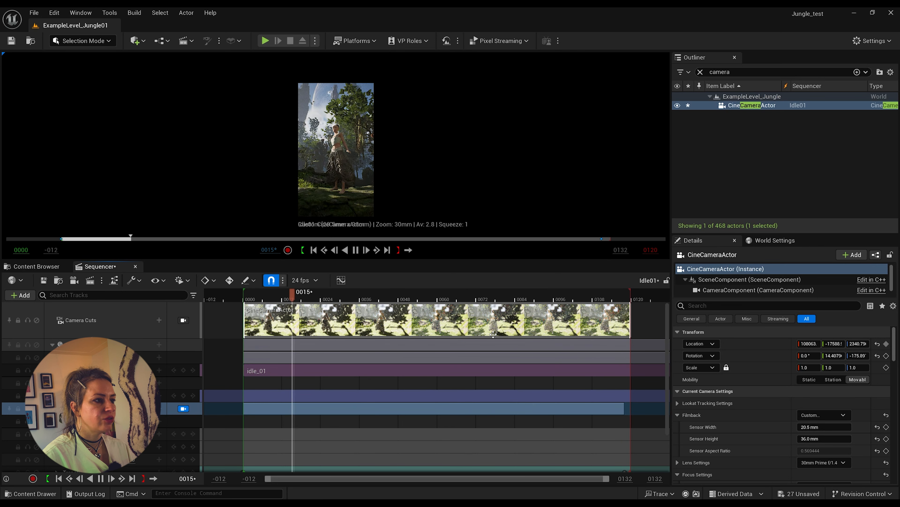
key("space")
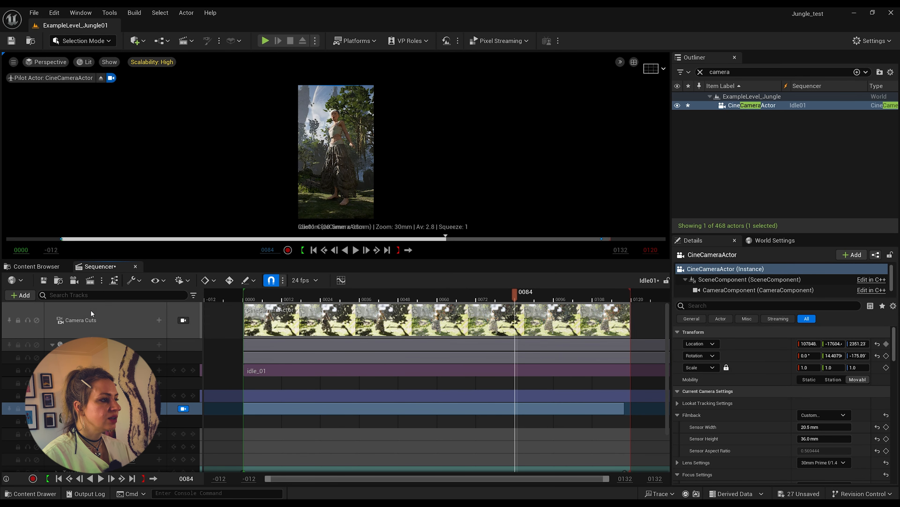
Step: Send the Idle01 sequence to the Movie Render Queue and open the render job's configuration
left_click(91, 280)
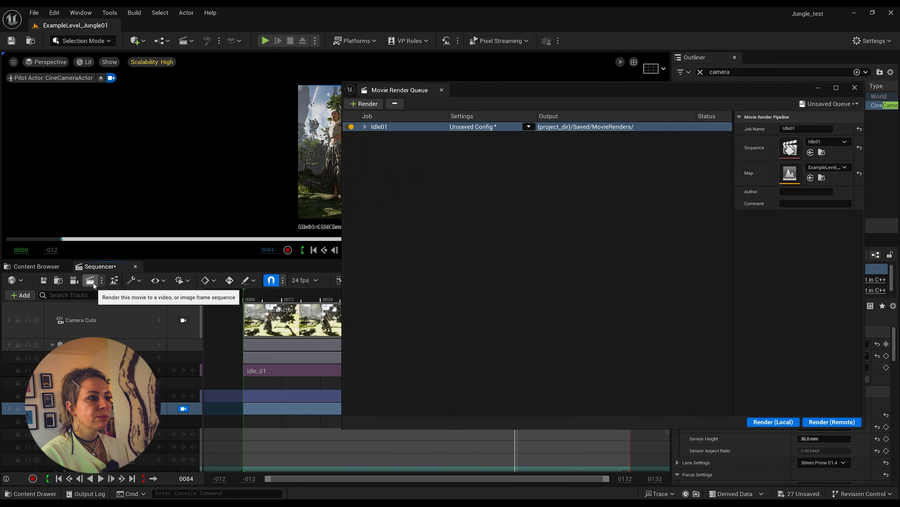
left_click(475, 127)
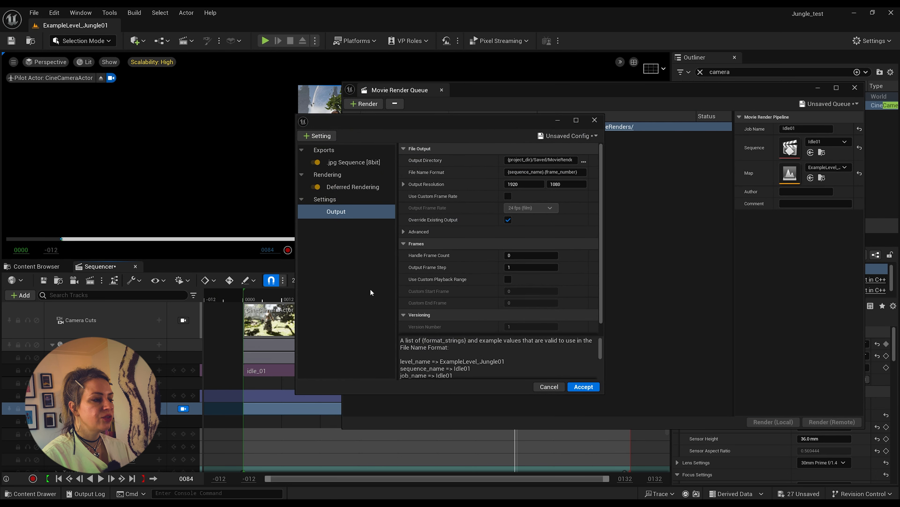